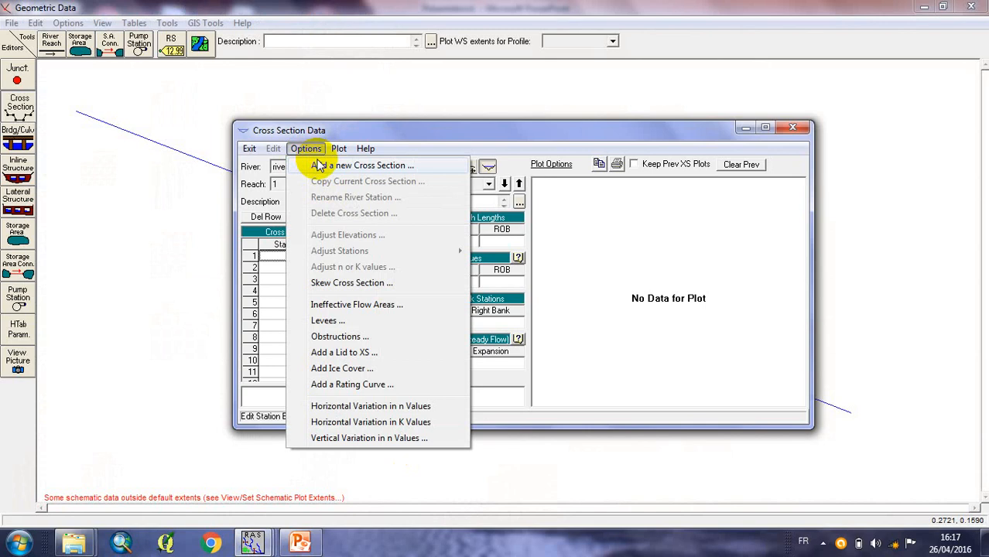
# - Add a new cross section at river station 1 in reach 1 and set its description to "aval"
pyautogui.click(320, 165)
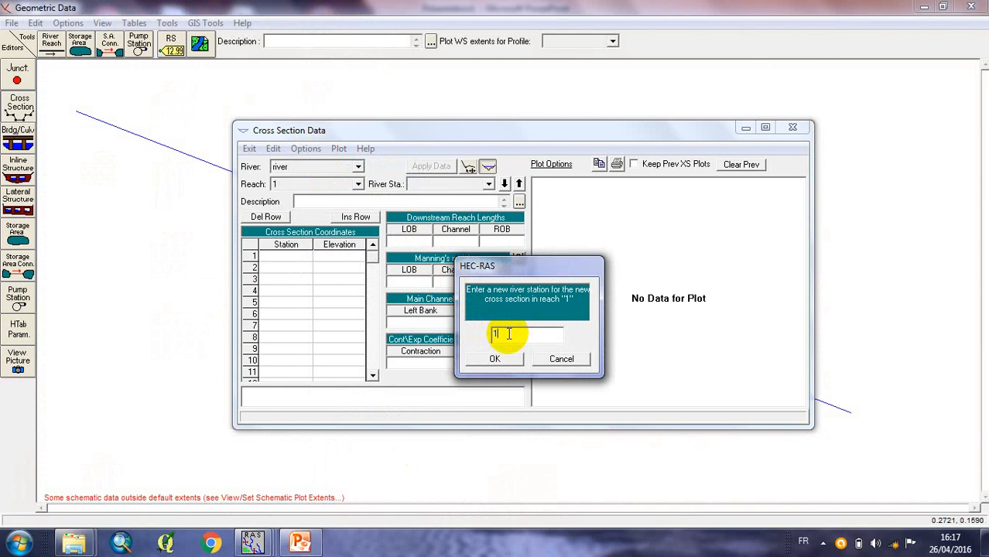
pyautogui.press('Return')
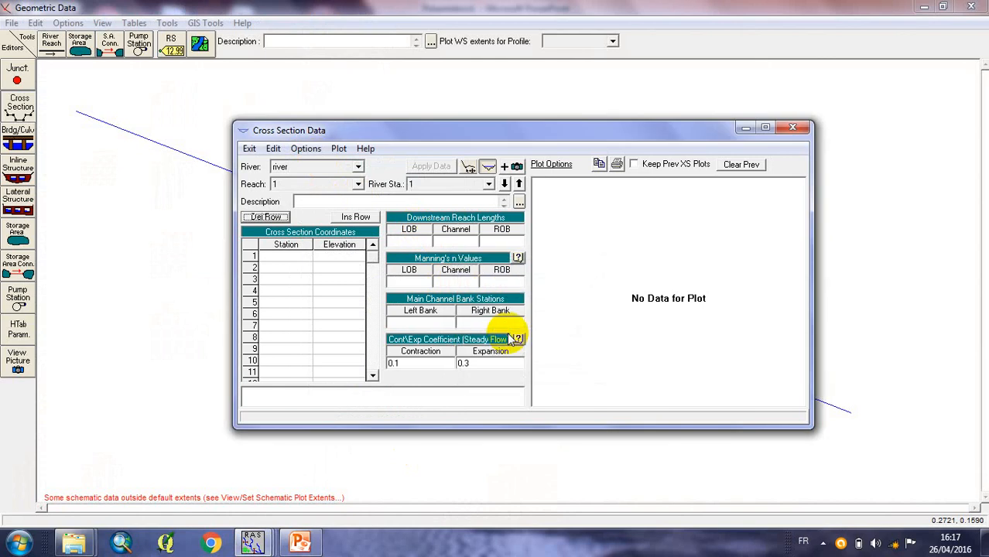
pyautogui.click(361, 204)
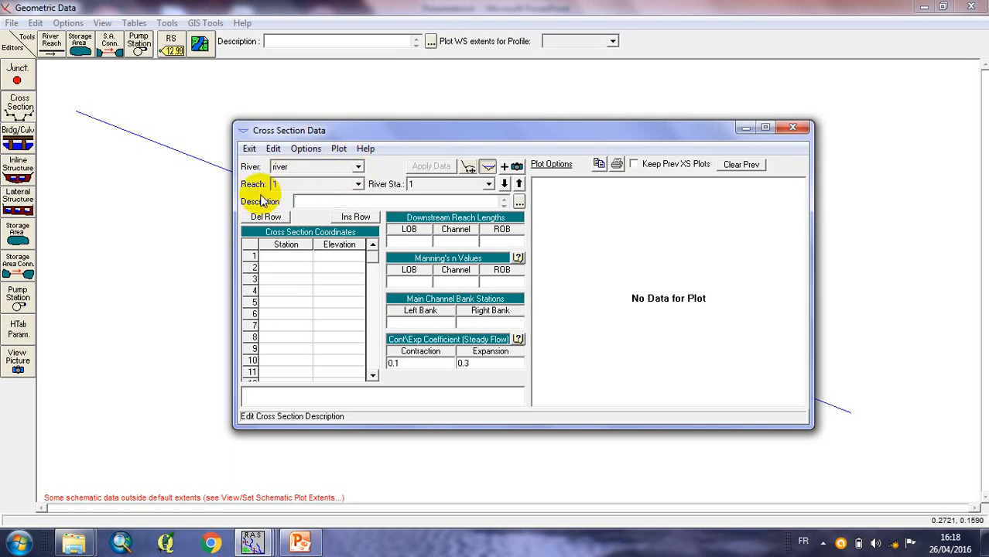
pyautogui.click(307, 204)
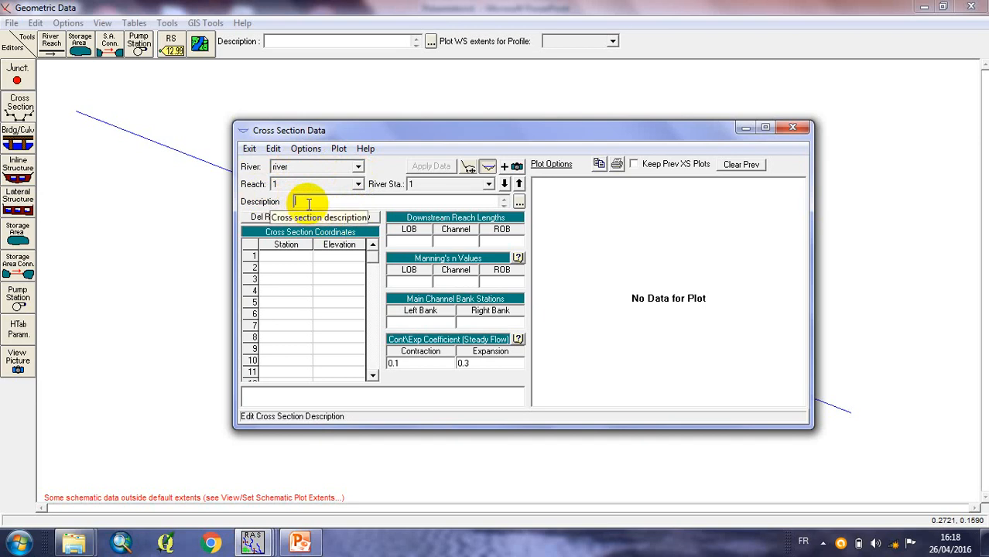
pyautogui.write('ava')
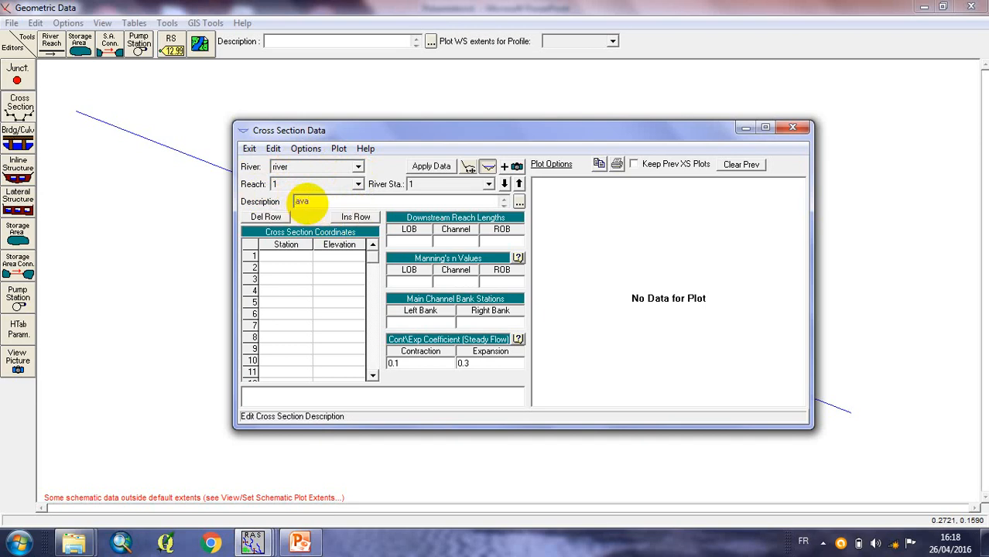
pyautogui.write('l')
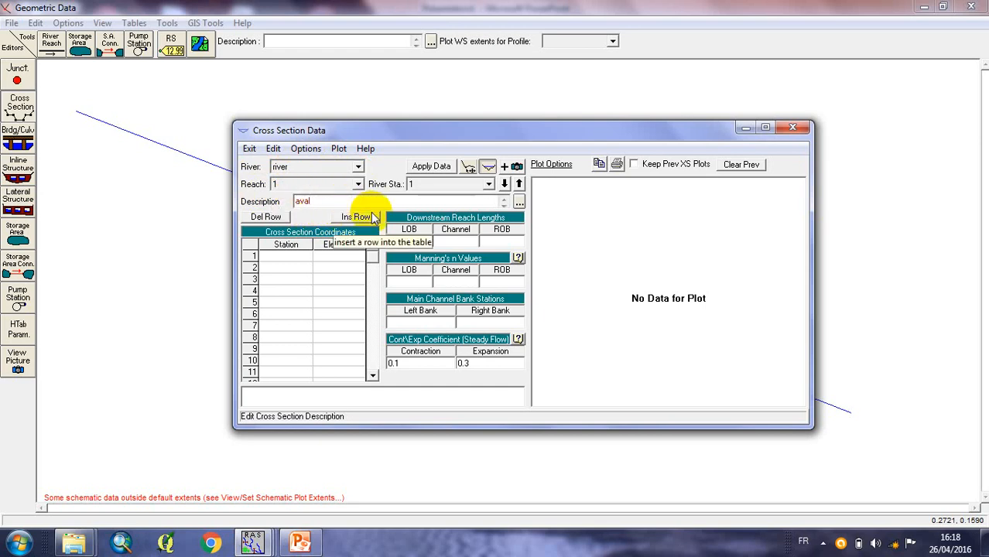
# - Consult the Section 1 table in the PowerPoint presentation and enter its first point in the cross section coordinates: station 0, elevation 101
pyautogui.click(283, 257)
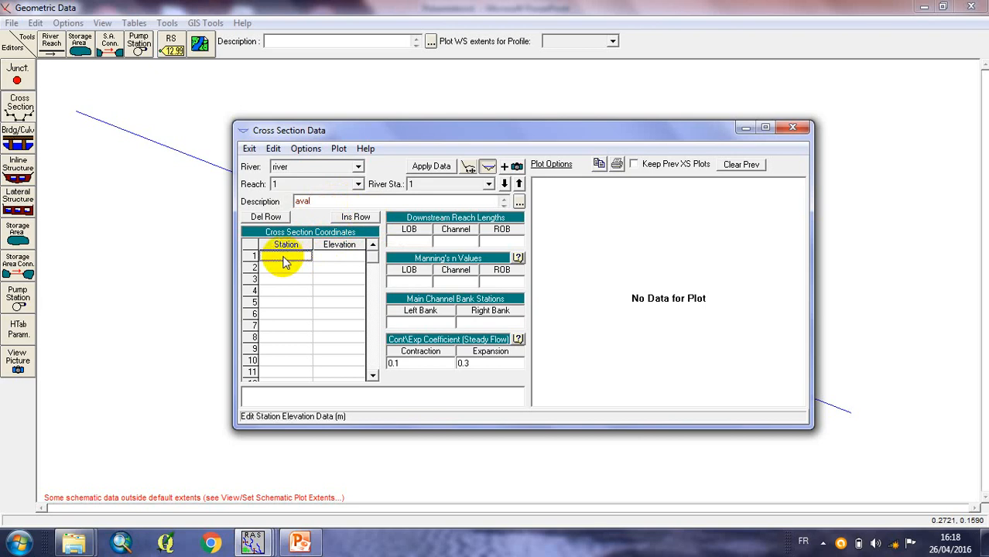
pyautogui.click(283, 259)
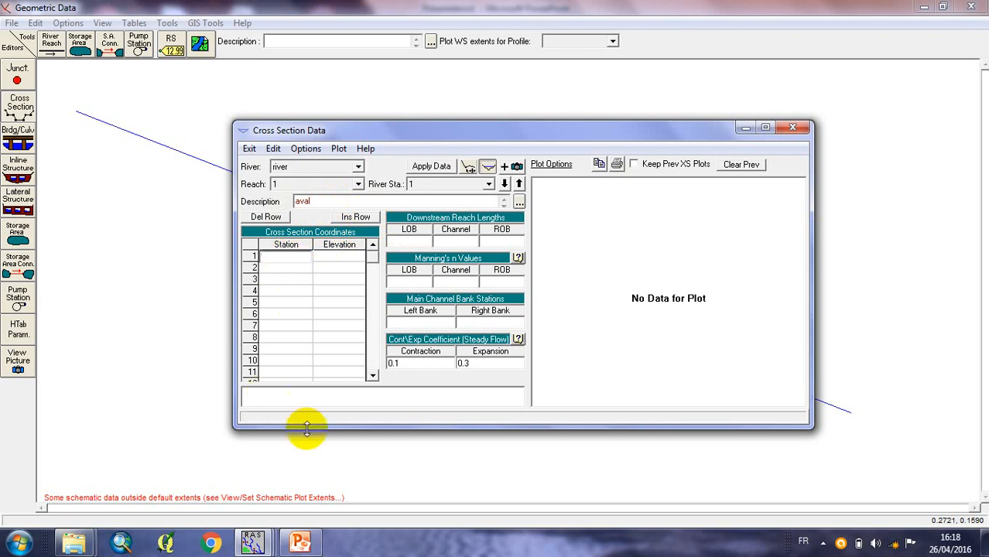
pyautogui.click(300, 544)
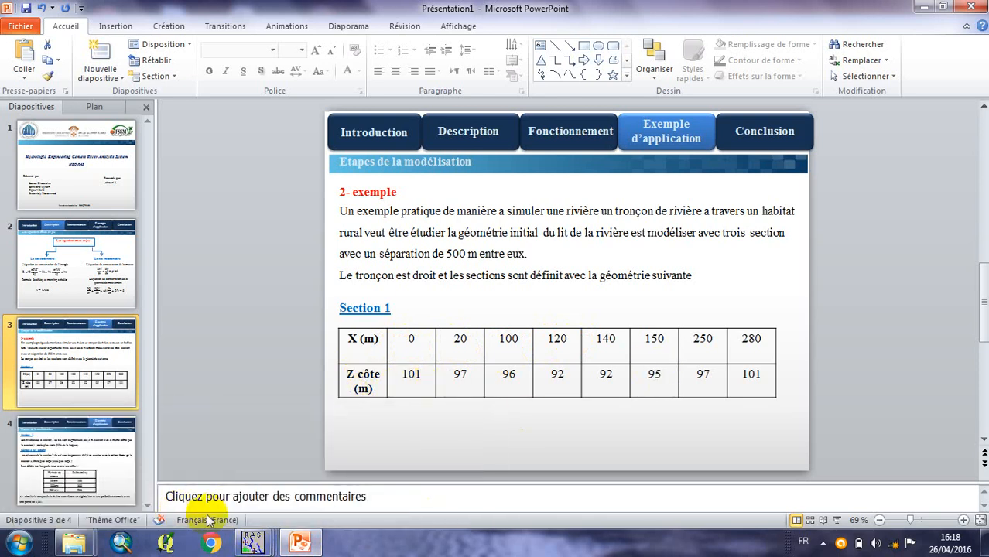
pyautogui.moveTo(250, 544)
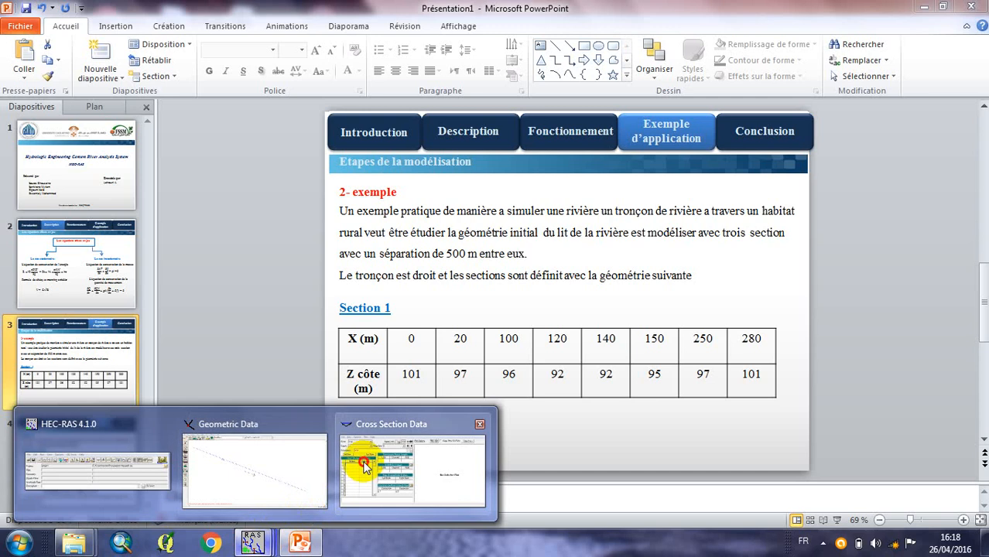
pyautogui.click(353, 455)
pyautogui.click(287, 259)
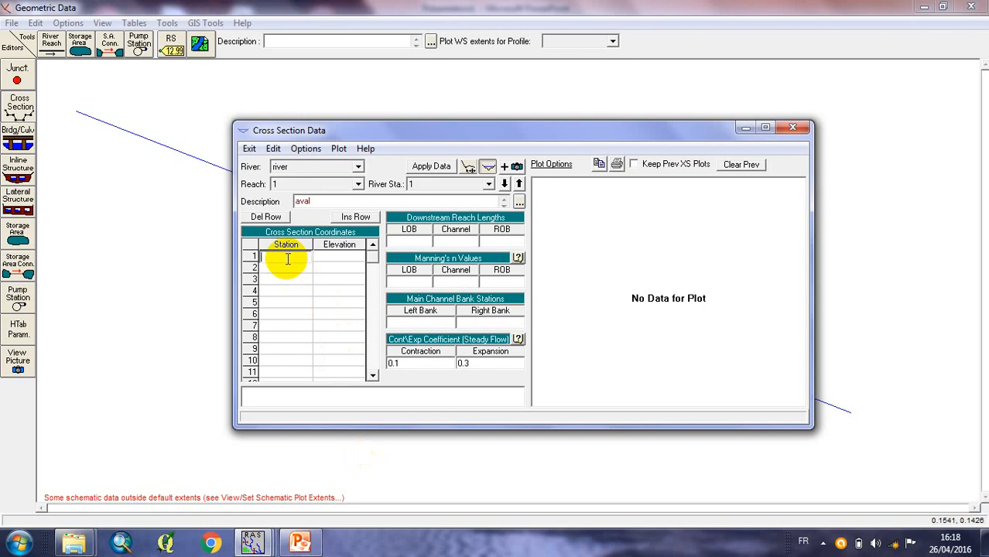
pyautogui.write('0')
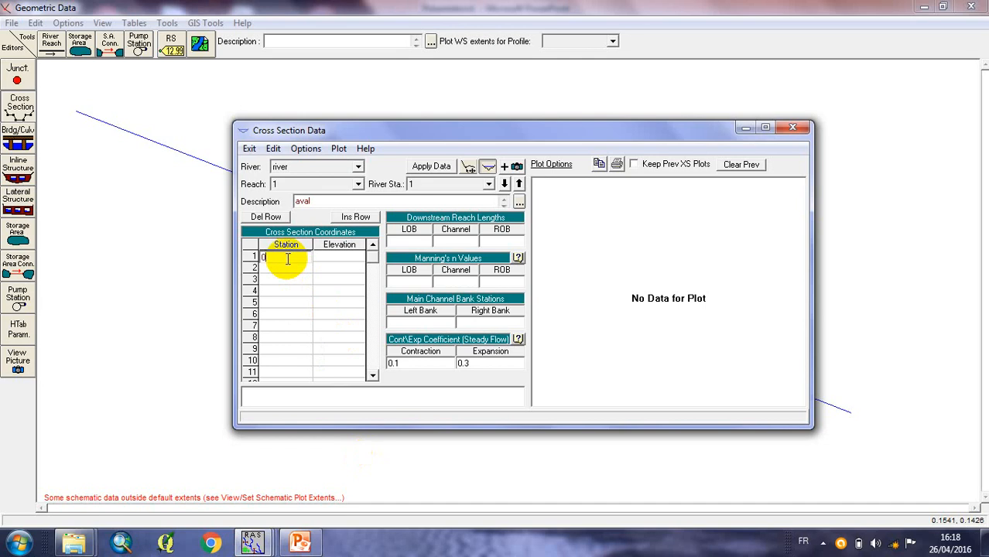
pyautogui.click(339, 256)
pyautogui.write('101')
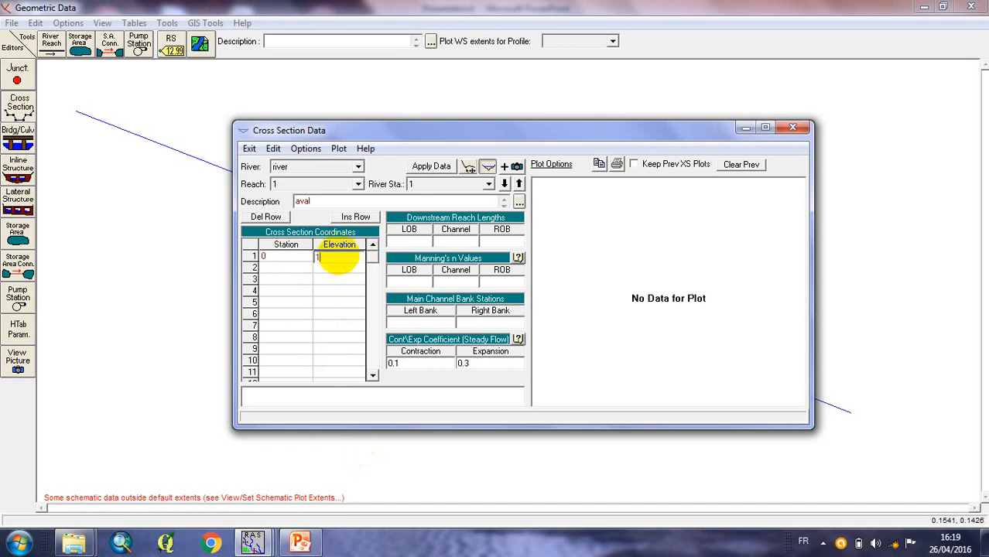
# - Enter the second and third cross section points: station 20 at elevation 97 and station 100 at elevation 96
pyautogui.click(274, 269)
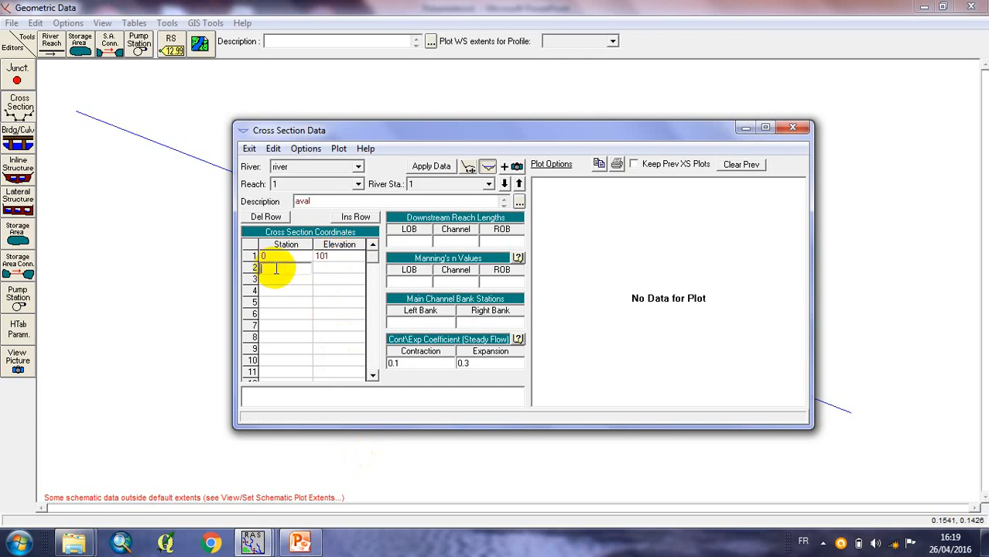
pyautogui.write('20')
pyautogui.click(329, 269)
pyautogui.write('97')
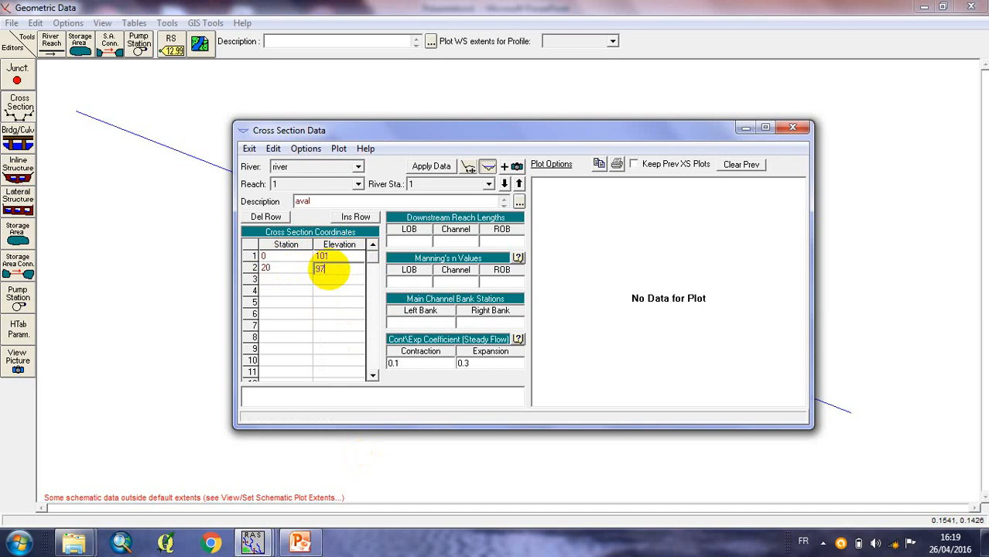
pyautogui.click(286, 279)
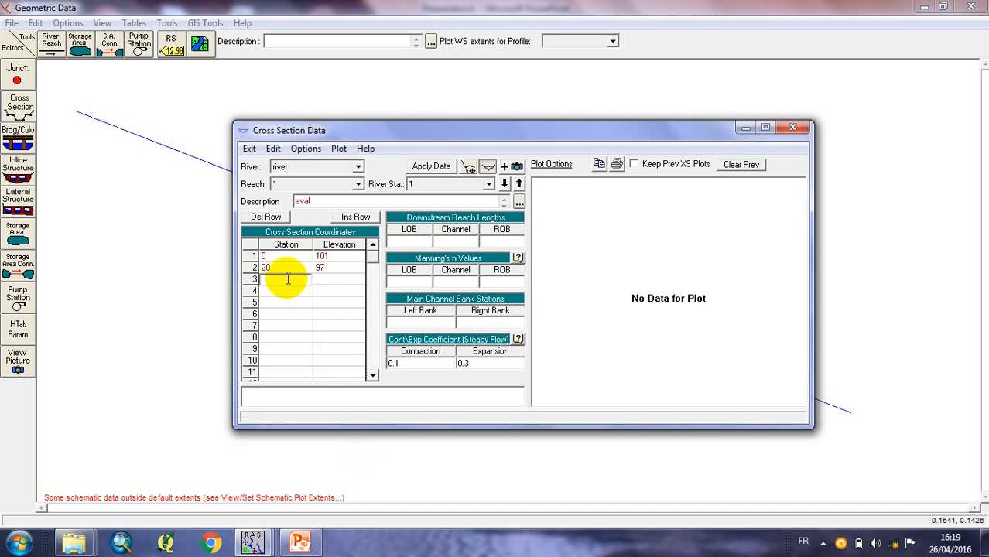
pyautogui.write('100')
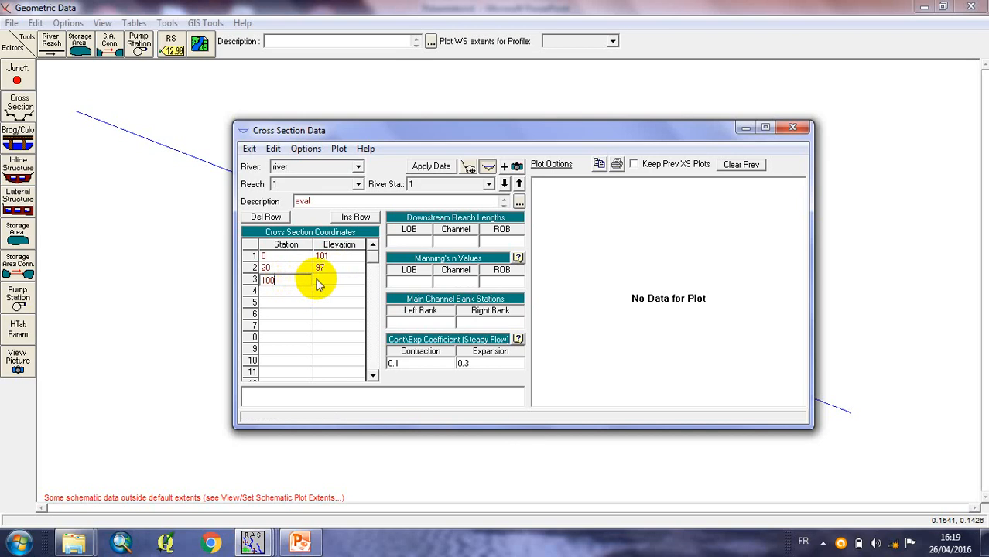
pyautogui.click(329, 281)
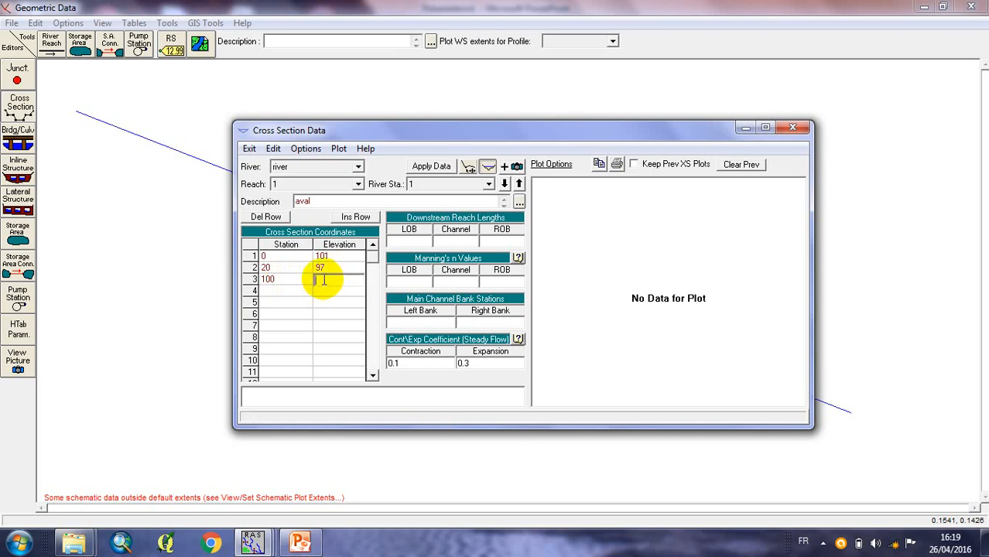
pyautogui.write('96')
# - Enter the fourth and fifth cross section points: station 120 at elevation 92 and station 140 at elevation 92
pyautogui.click(286, 291)
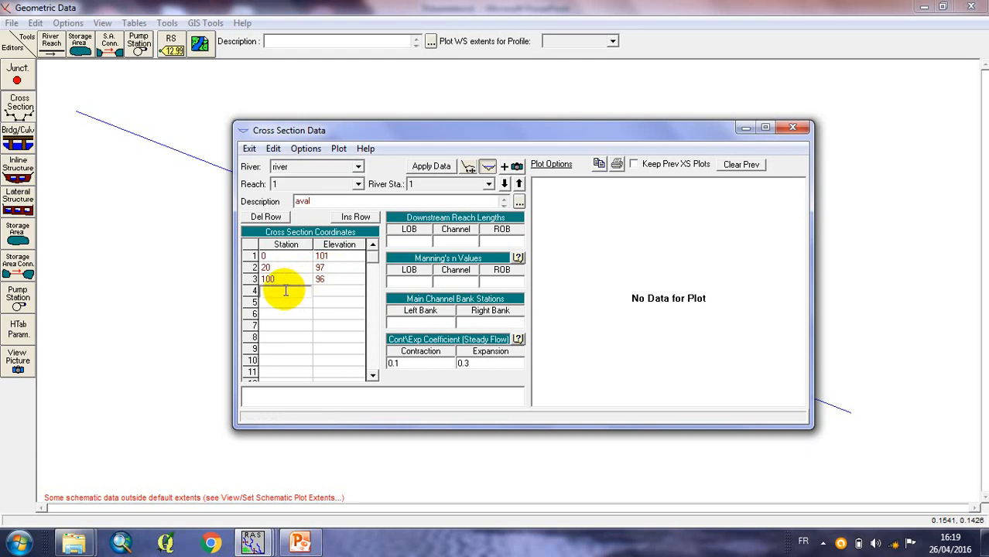
pyautogui.write('120')
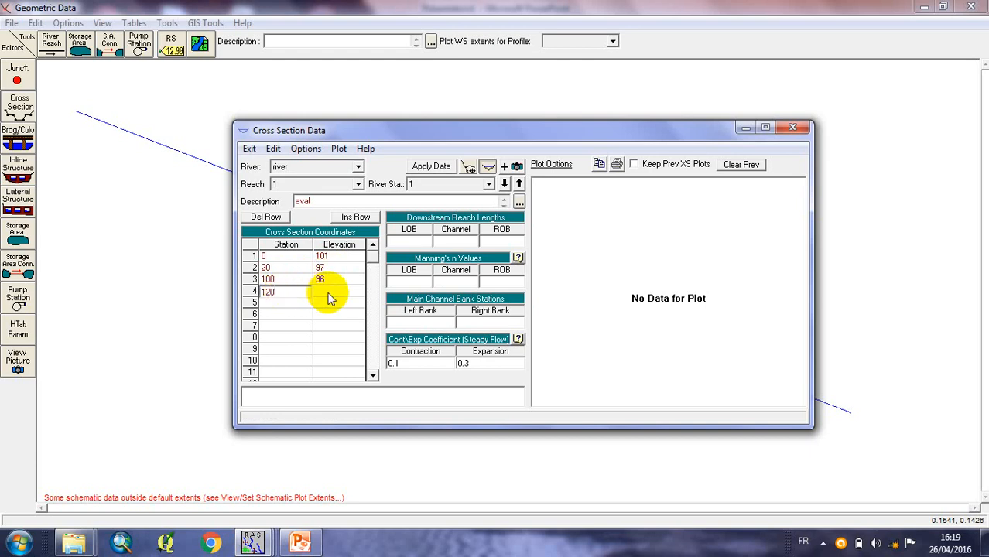
pyautogui.click(329, 296)
pyautogui.click(326, 294)
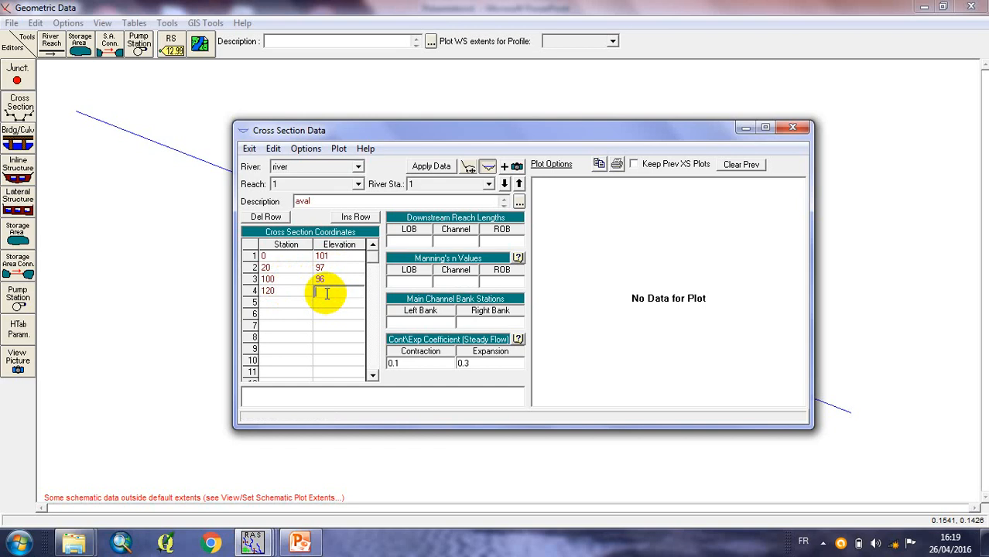
pyautogui.write('92')
pyautogui.click(283, 306)
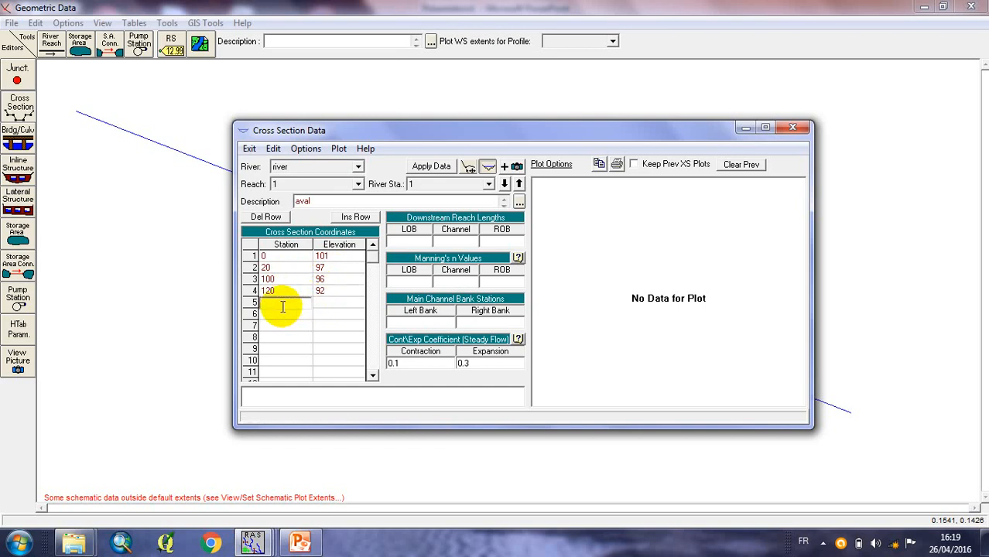
pyautogui.write('140')
pyautogui.click(334, 304)
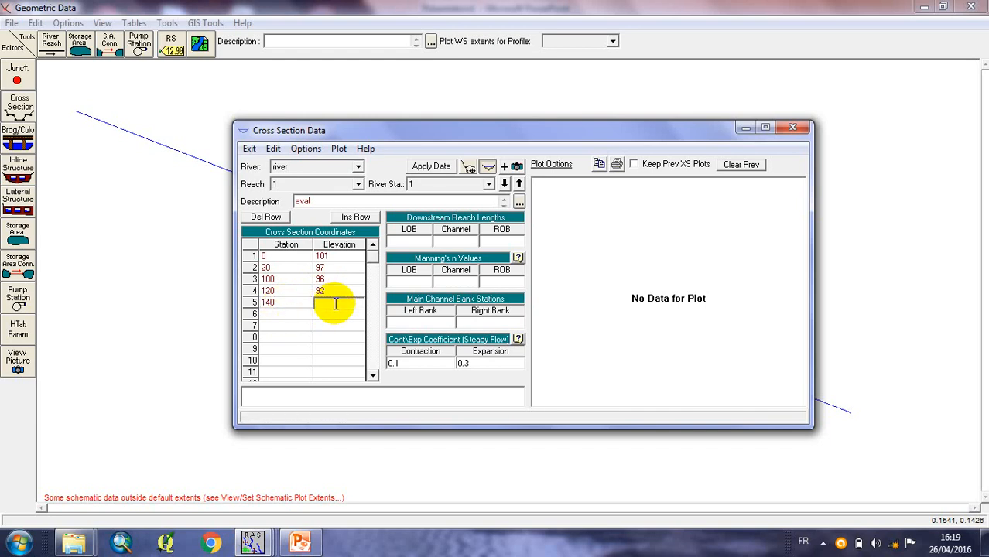
pyautogui.write('92')
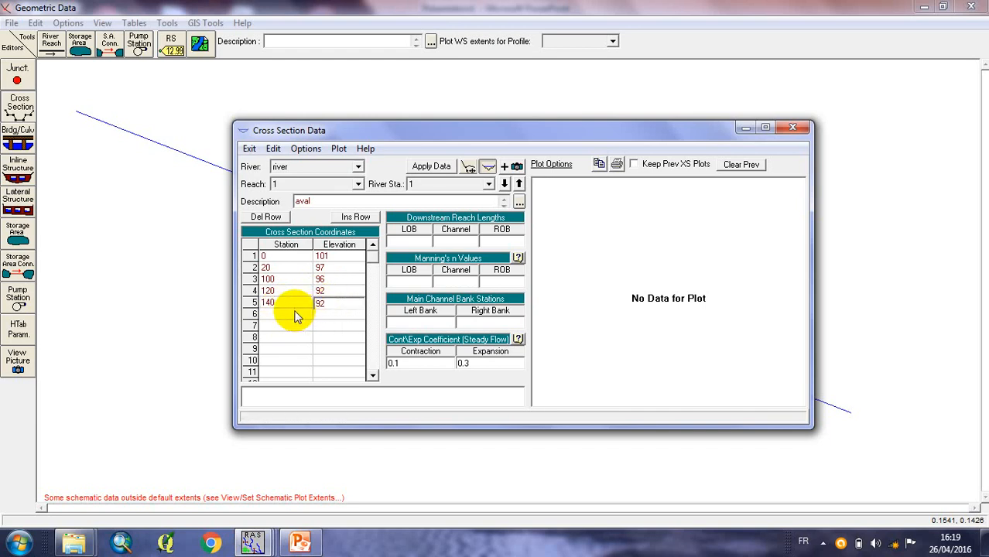
# - Enter the sixth and seventh cross section points: station 150 at elevation 95 and station 250 at elevation 97
pyautogui.click(296, 312)
pyautogui.write('150')
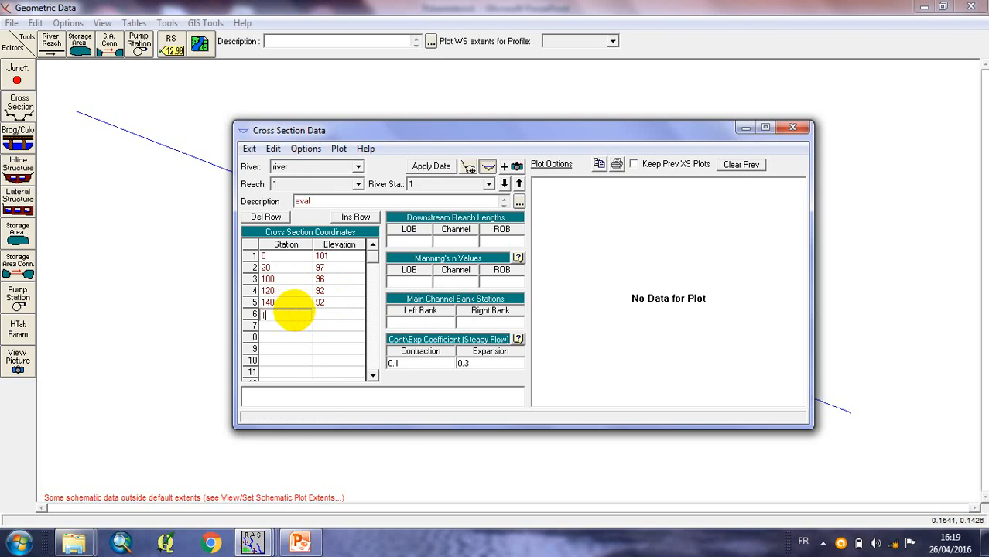
pyautogui.click(338, 314)
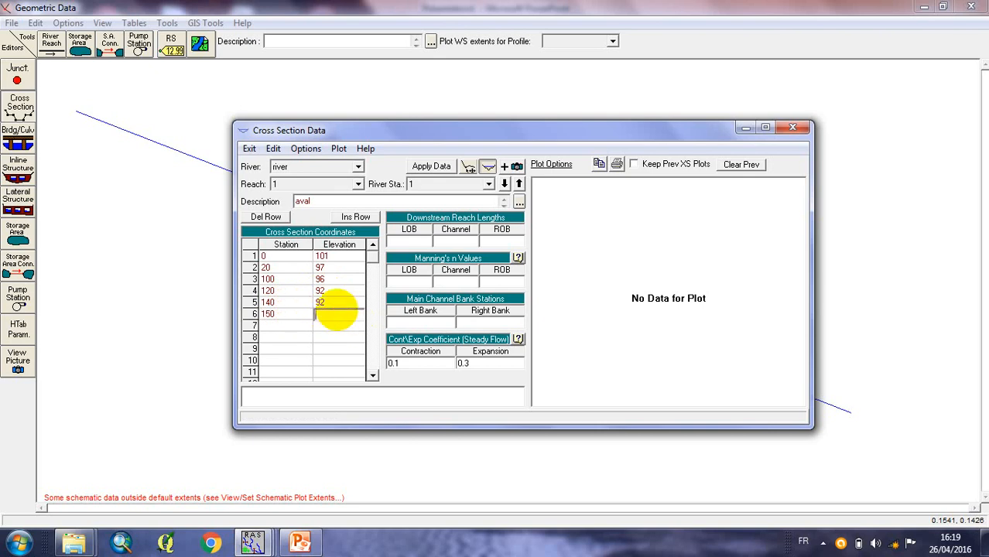
pyautogui.write('95')
pyautogui.click(294, 326)
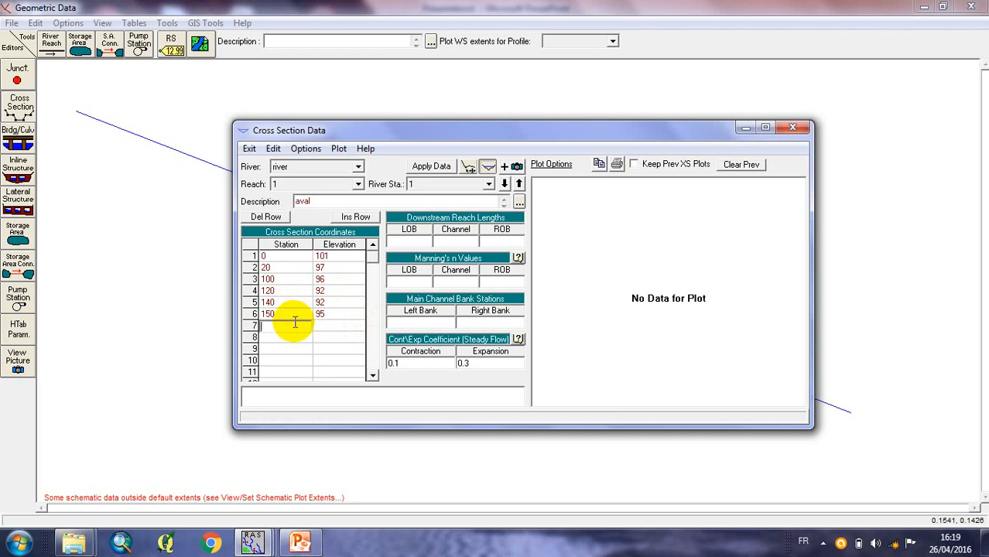
pyautogui.write('250')
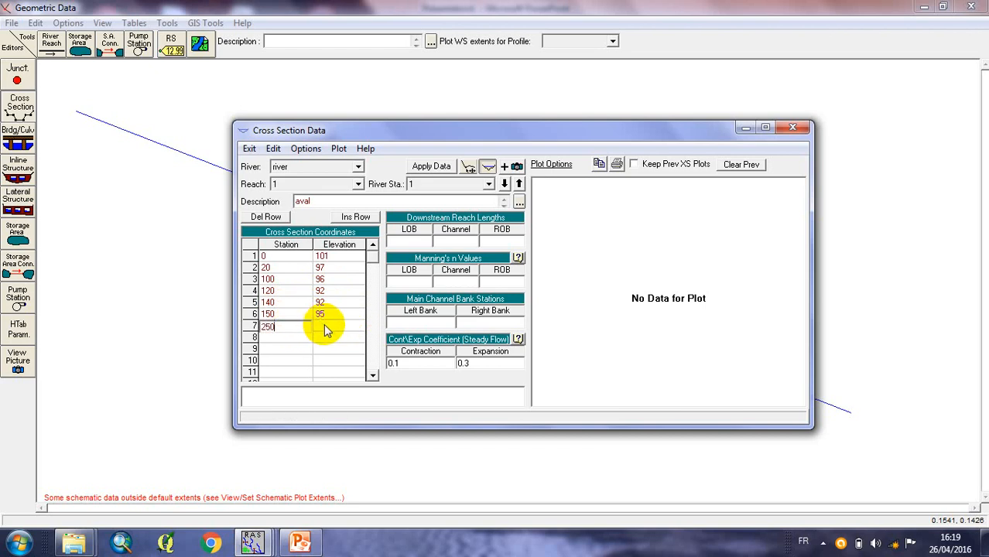
pyautogui.click(325, 326)
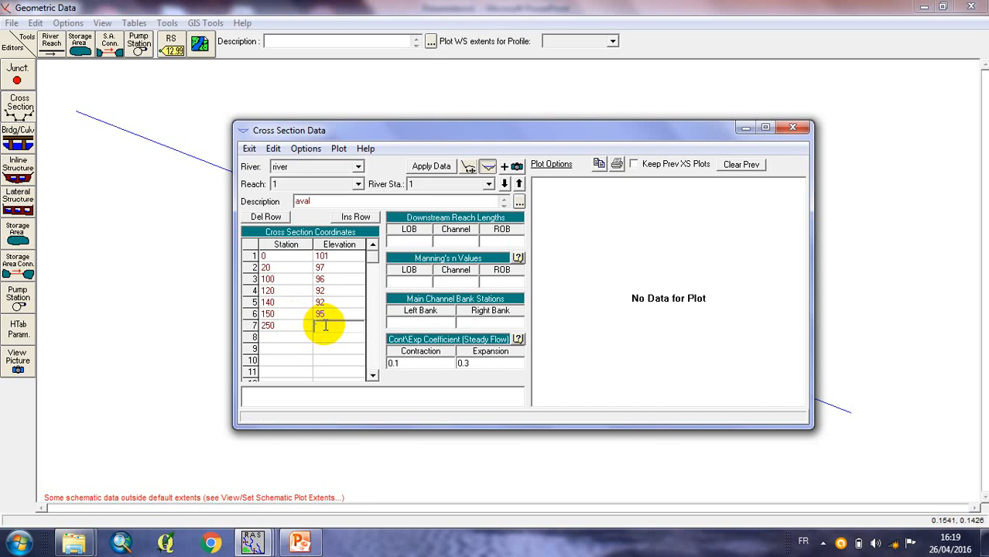
pyautogui.write('97')
# - Enter the eighth cross section point, station 280 at elevation 101, and apply the cross section data
pyautogui.click(276, 337)
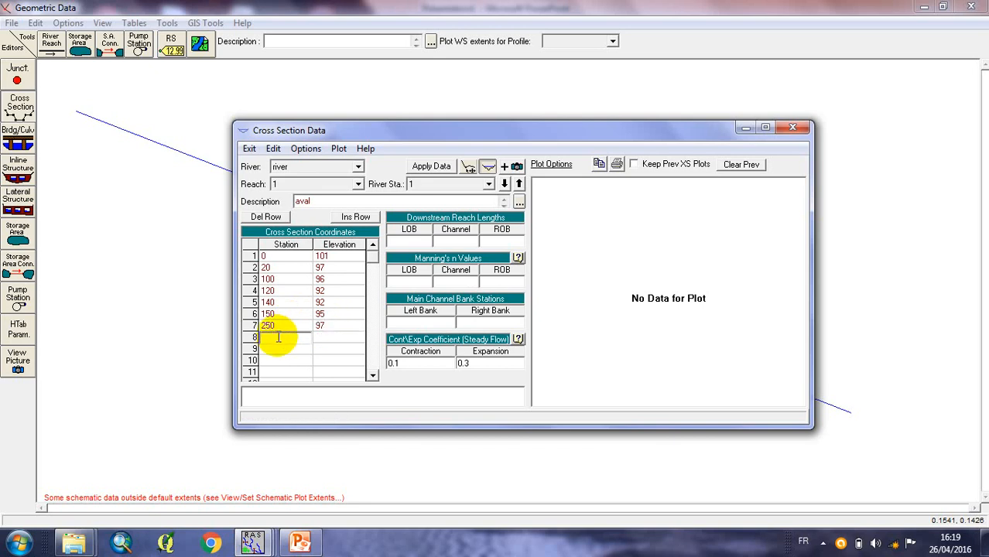
pyautogui.write('280')
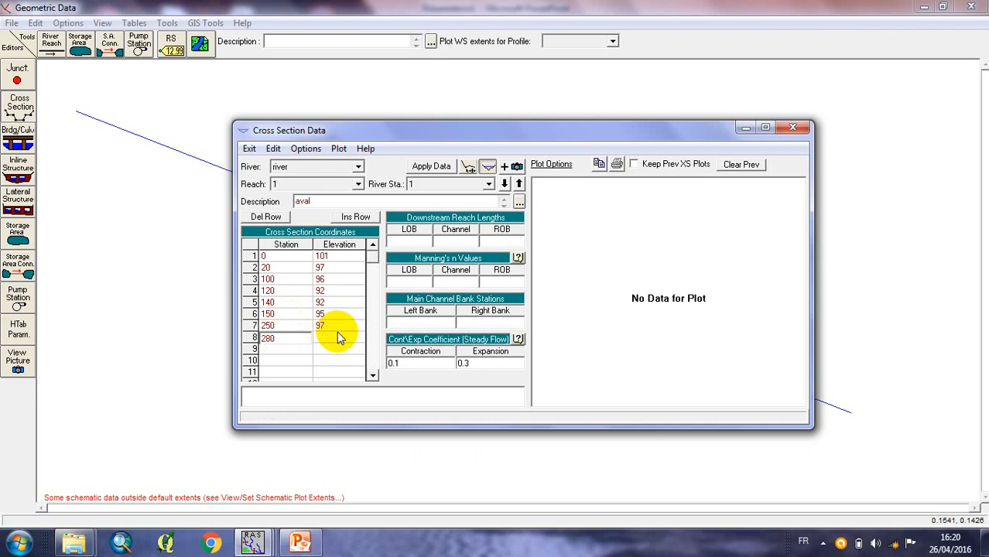
pyautogui.click(338, 336)
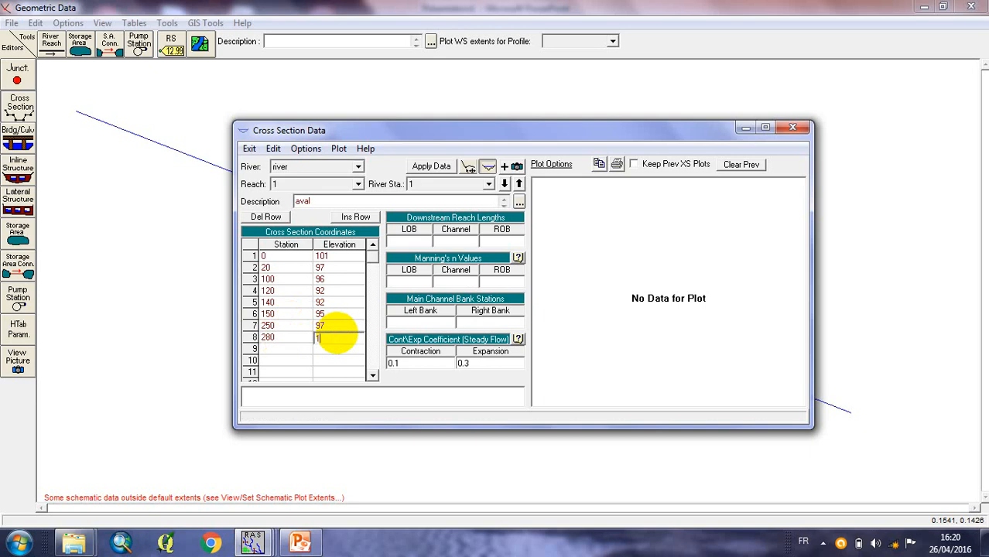
pyautogui.write('101')
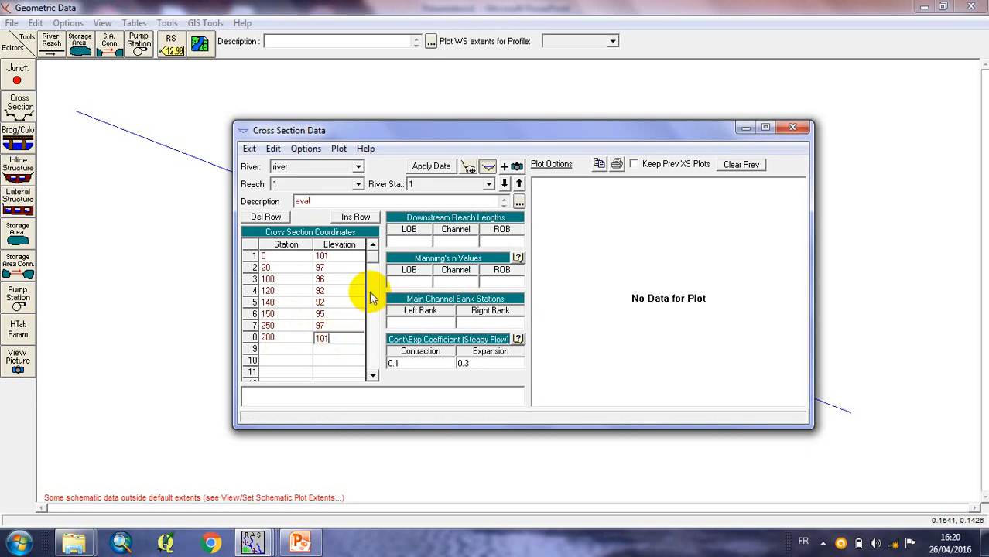
pyautogui.click(334, 348)
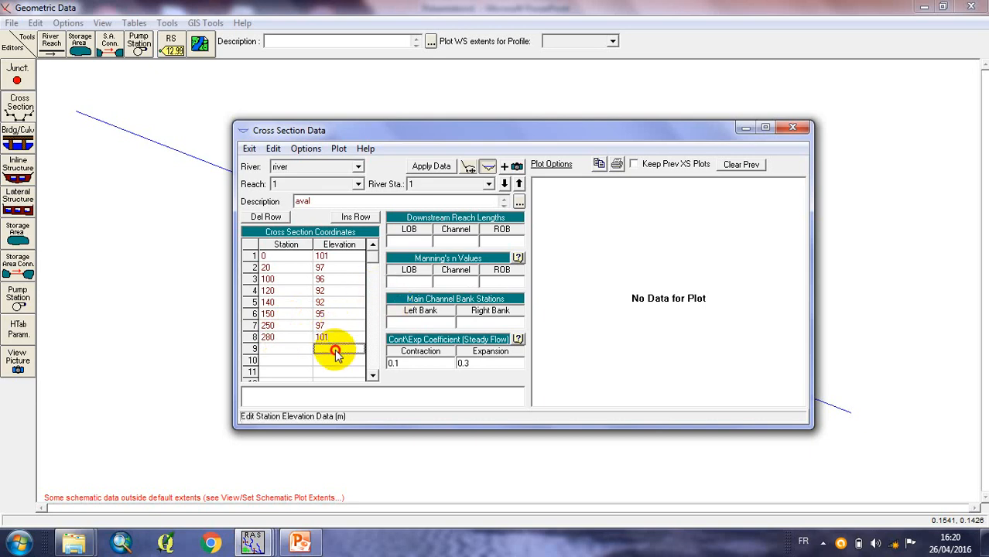
pyautogui.click(428, 169)
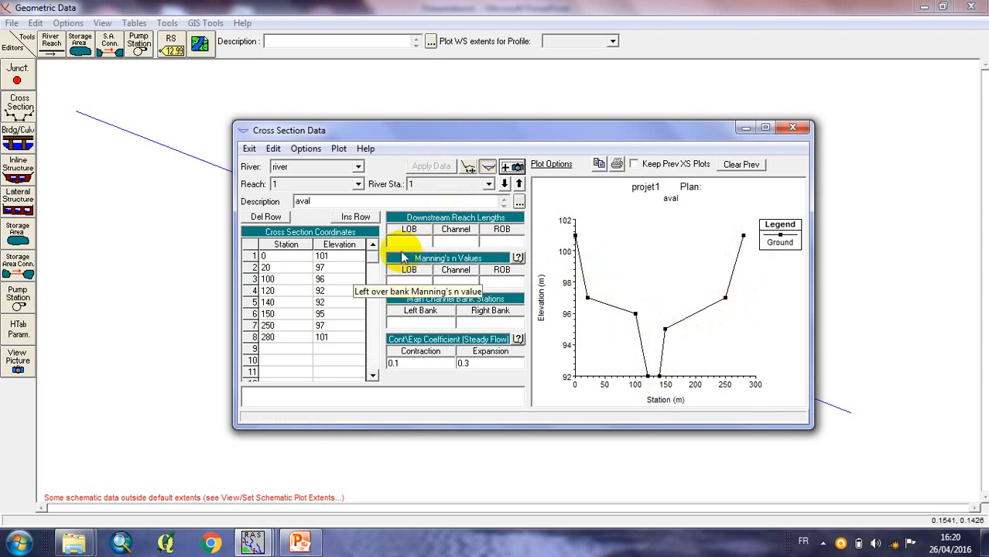
# - Set the Manning's n values of section "aval" to 0.1 for LOB, 0.3 for Channel and 0.1 for ROB
pyautogui.click(410, 279)
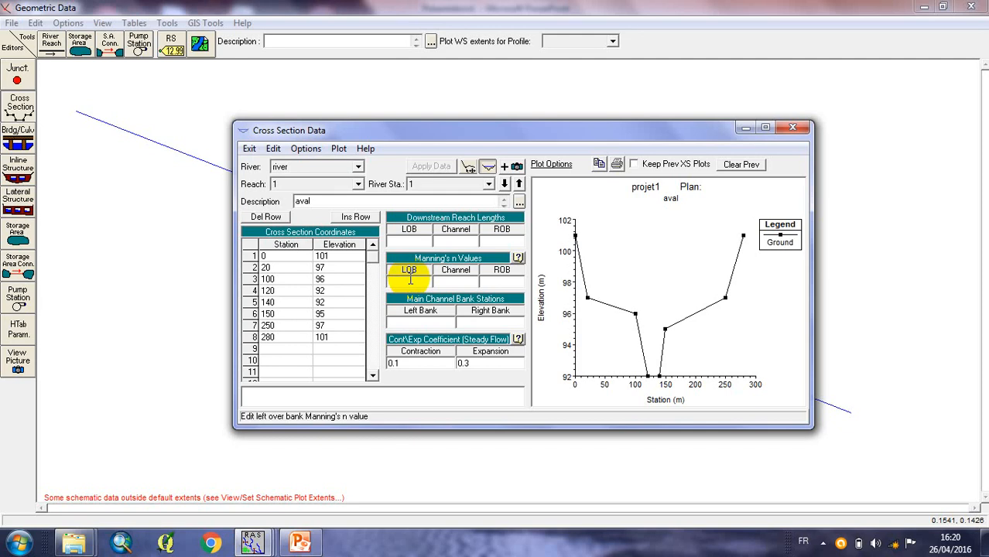
pyautogui.write('0.')
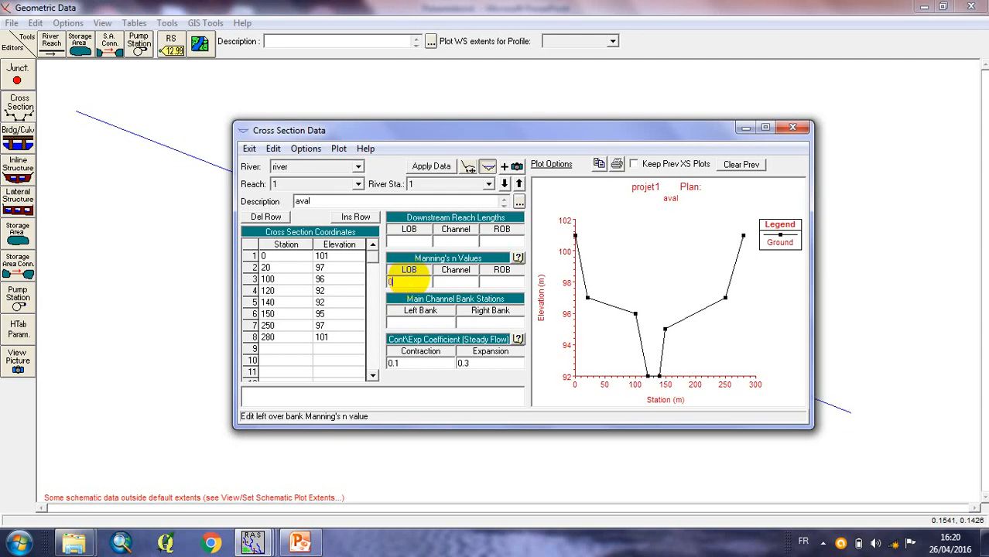
pyautogui.write('1')
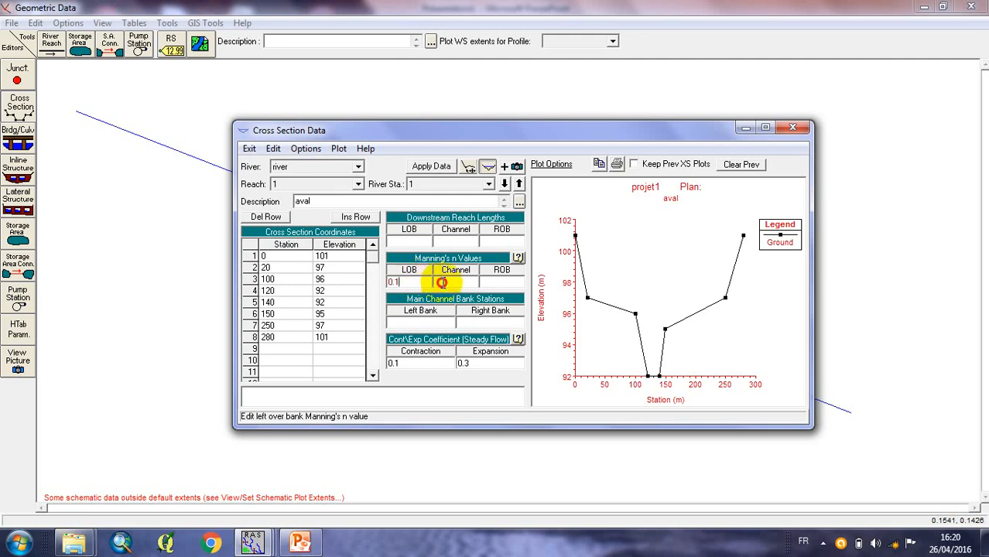
pyautogui.click(442, 283)
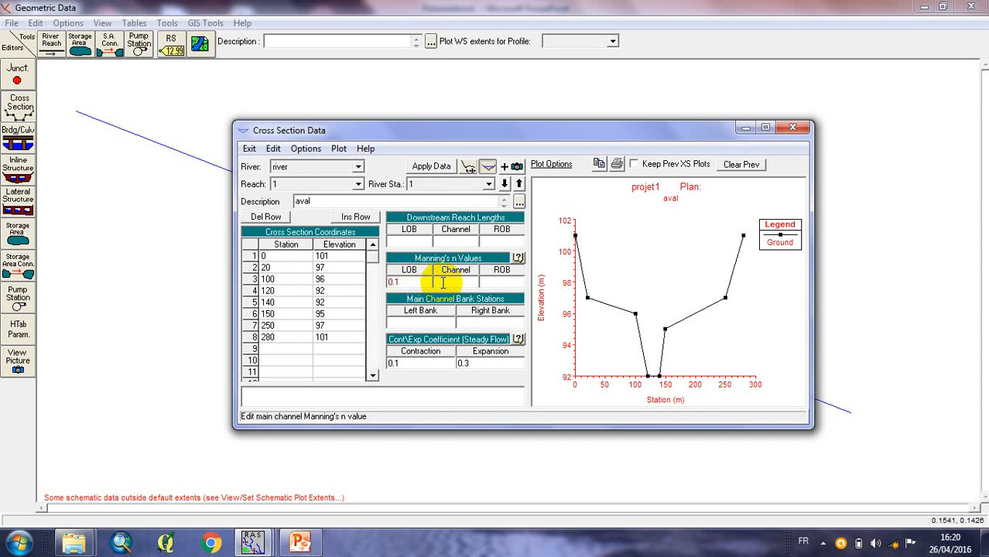
pyautogui.write('0.3')
pyautogui.click(494, 282)
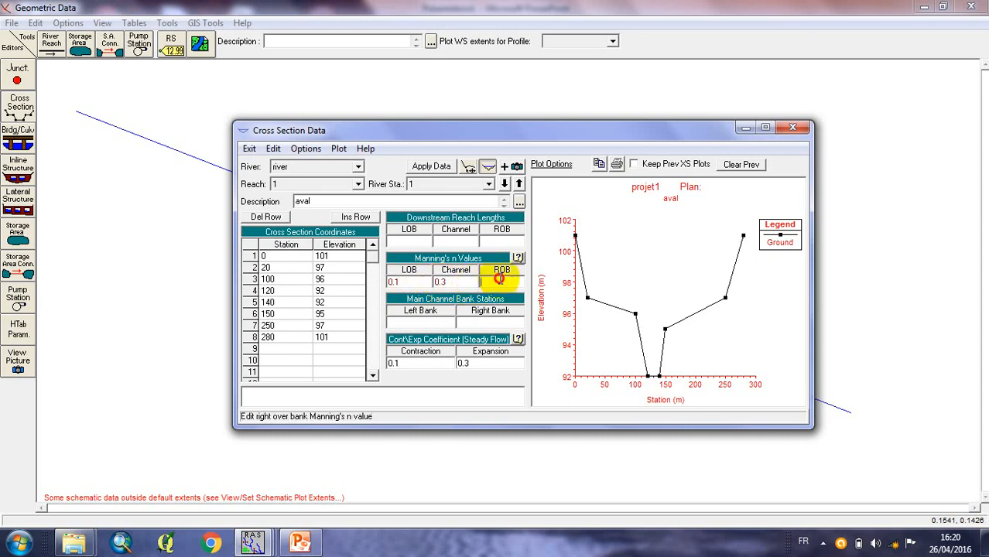
pyautogui.write('0.1')
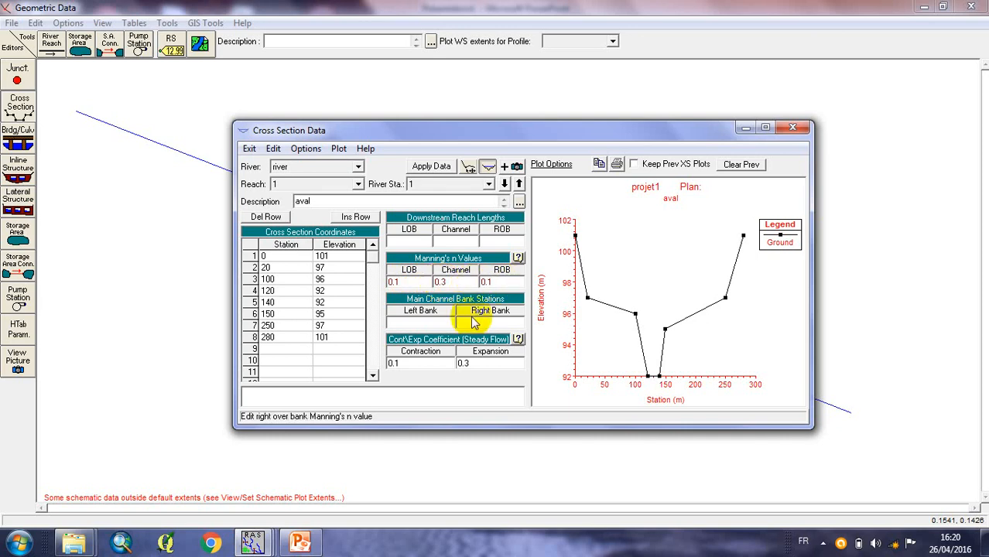
pyautogui.click(431, 324)
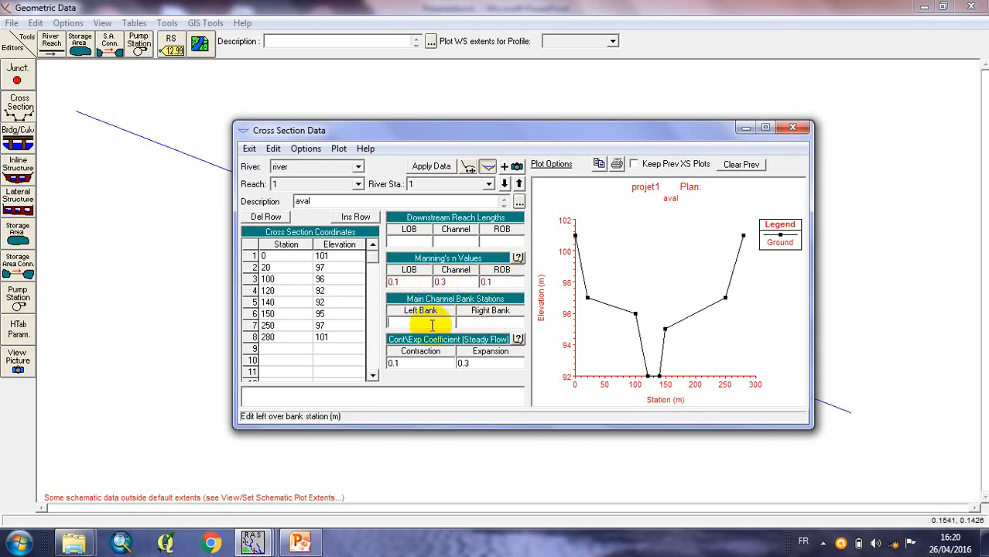
pyautogui.click(494, 281)
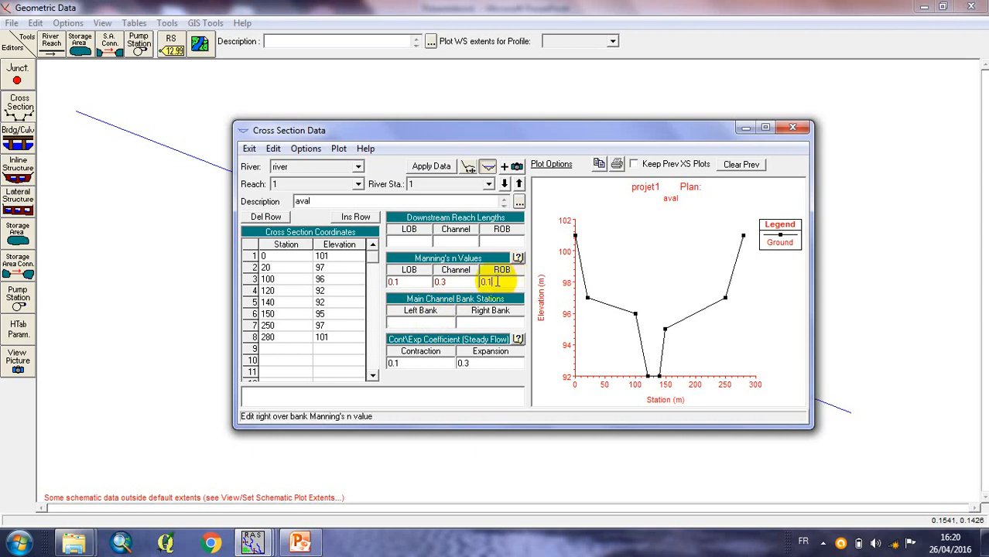
# - Set the main channel bank stations to 100 for the left bank and 150 for the right bank, and apply the data
pyautogui.click(407, 322)
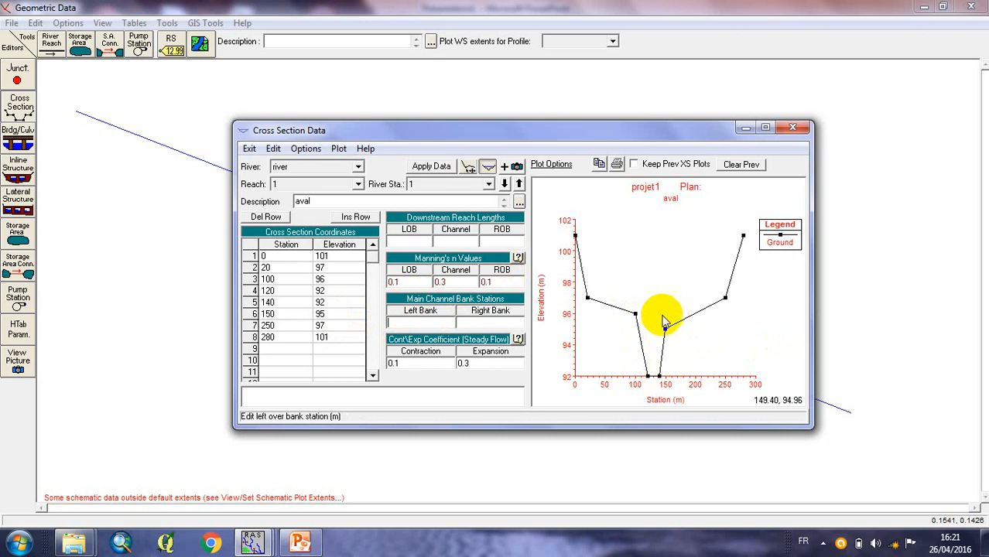
pyautogui.click(443, 323)
pyautogui.write('100')
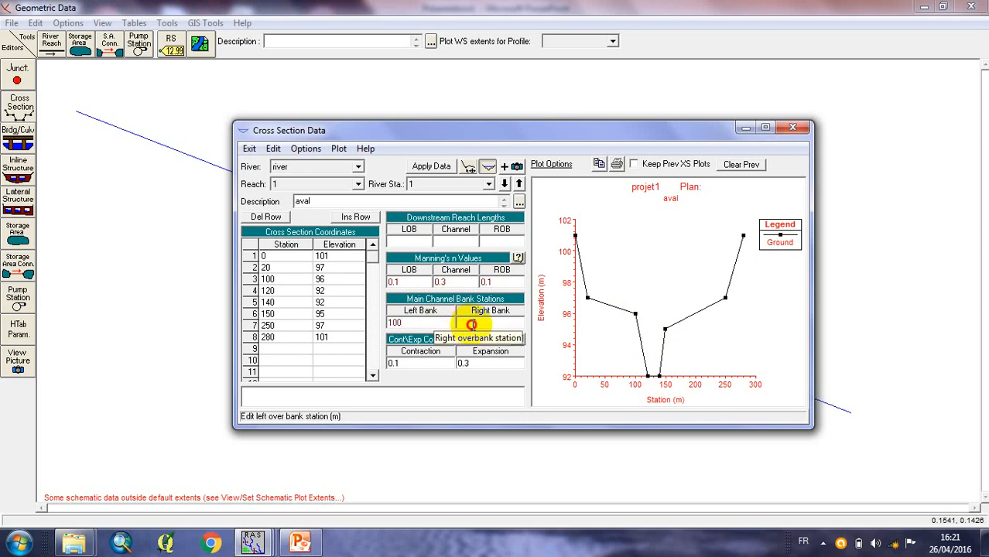
pyautogui.click(471, 324)
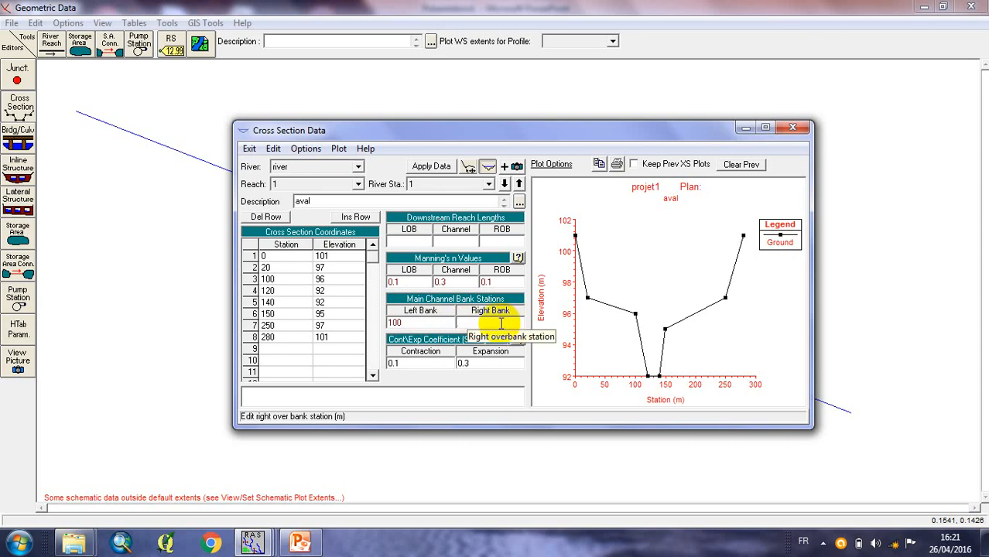
pyautogui.write('150')
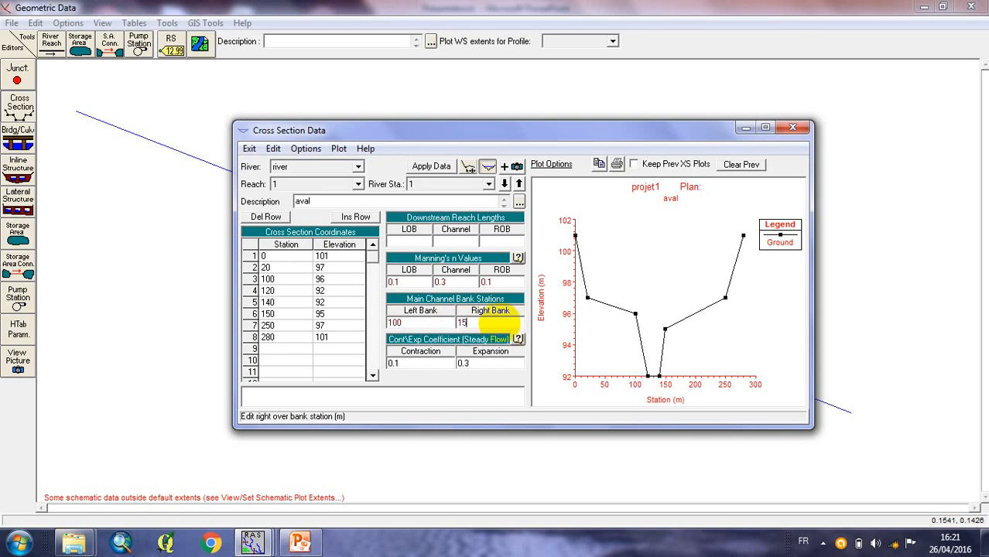
pyautogui.click(431, 167)
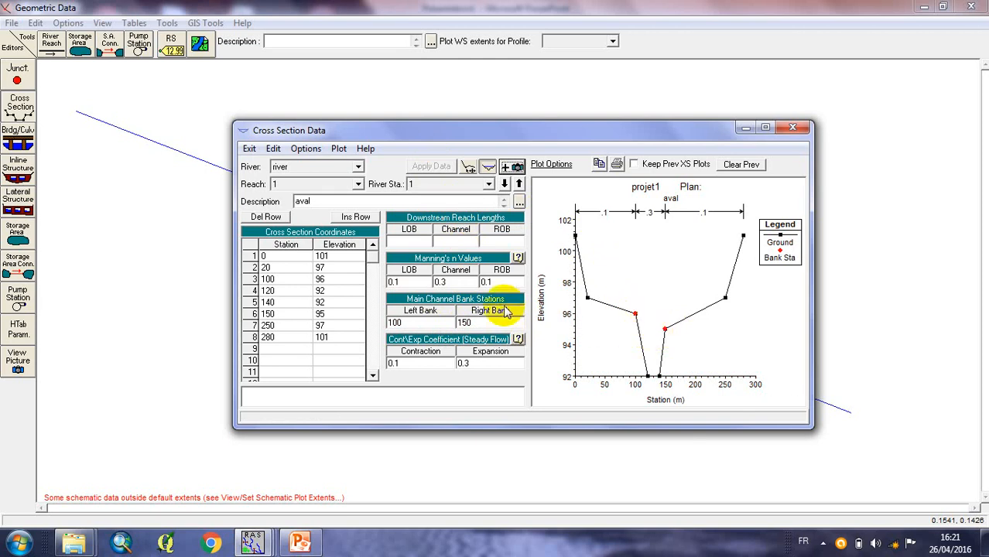
# - Set the downstream reach lengths for LOB, Channel and ROB to 0 and apply the cross section data
pyautogui.click(415, 241)
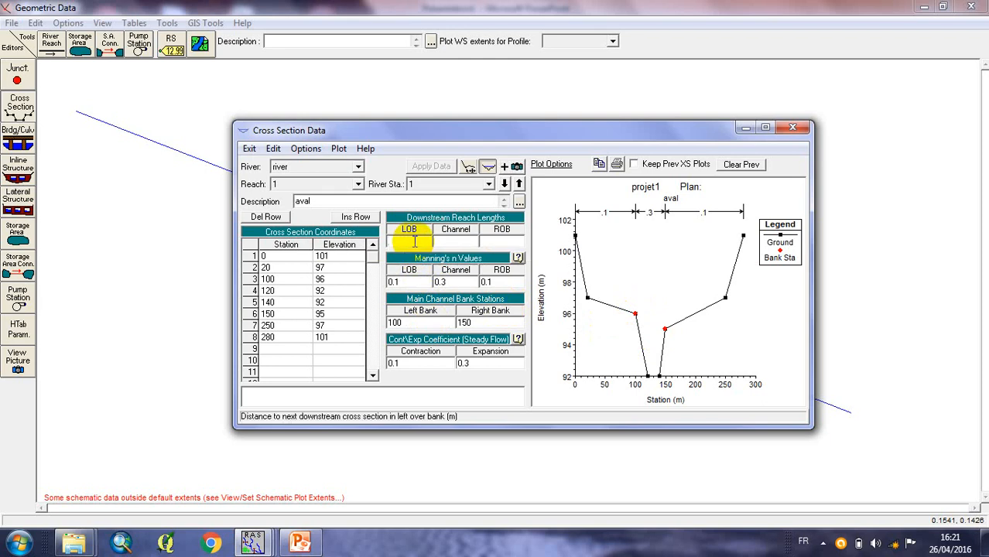
pyautogui.write('0')
pyautogui.click(459, 243)
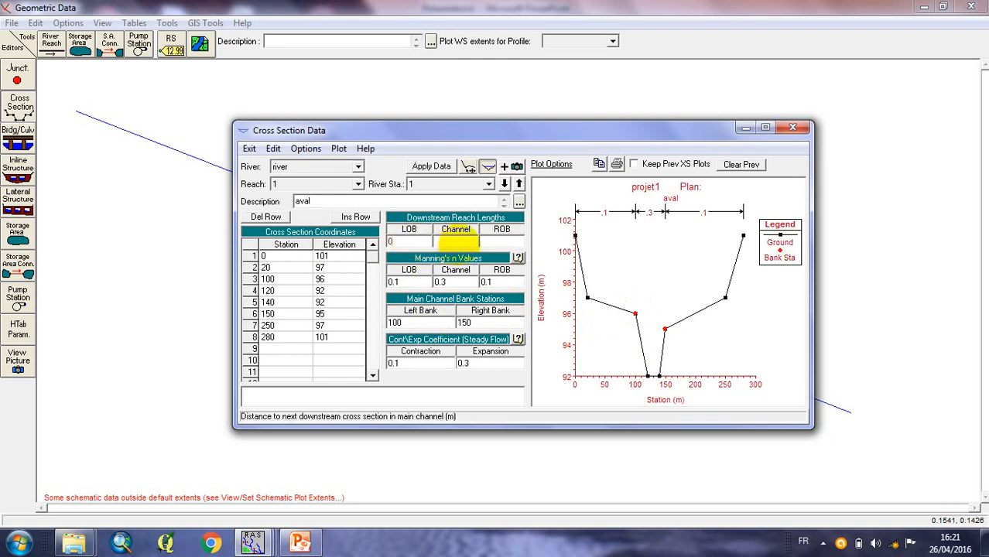
pyautogui.write('0')
pyautogui.click(500, 243)
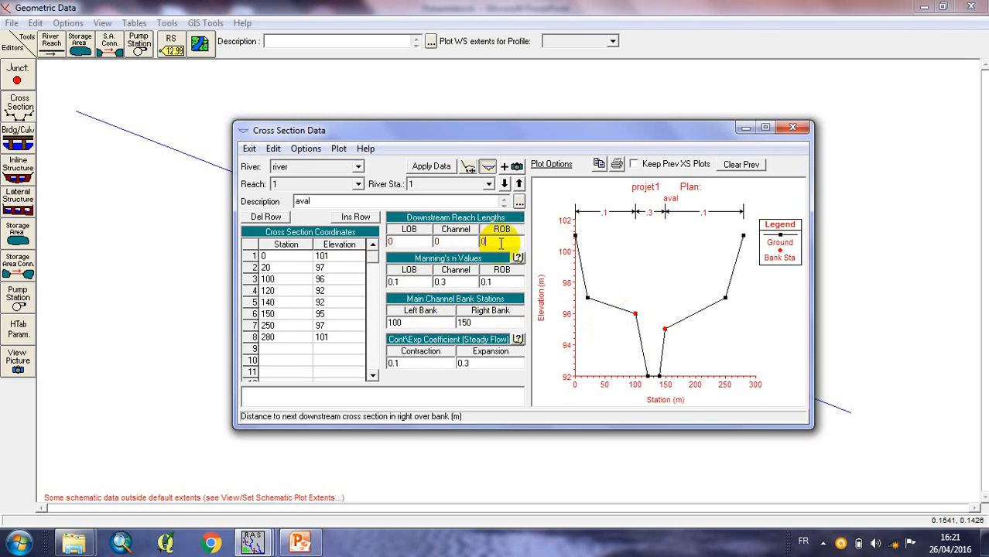
pyautogui.click(431, 167)
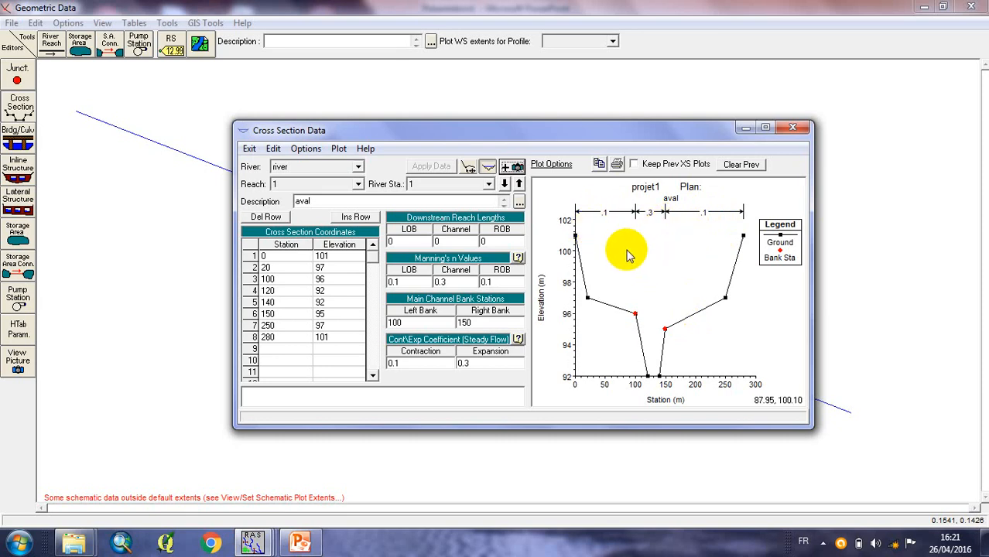
# - Copy the current cross section to river station 2 on the same reach and change its description to "st2"
pyautogui.click(307, 149)
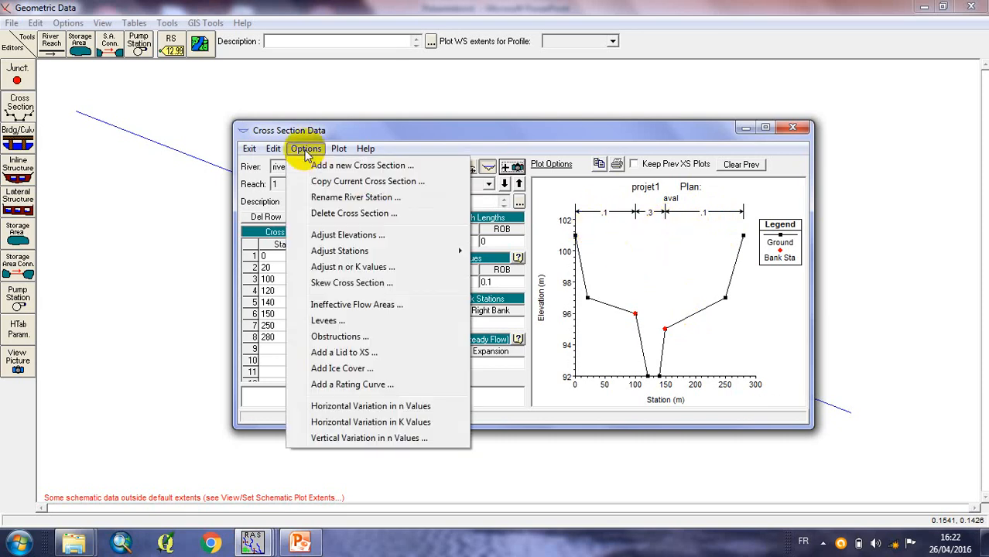
pyautogui.click(333, 182)
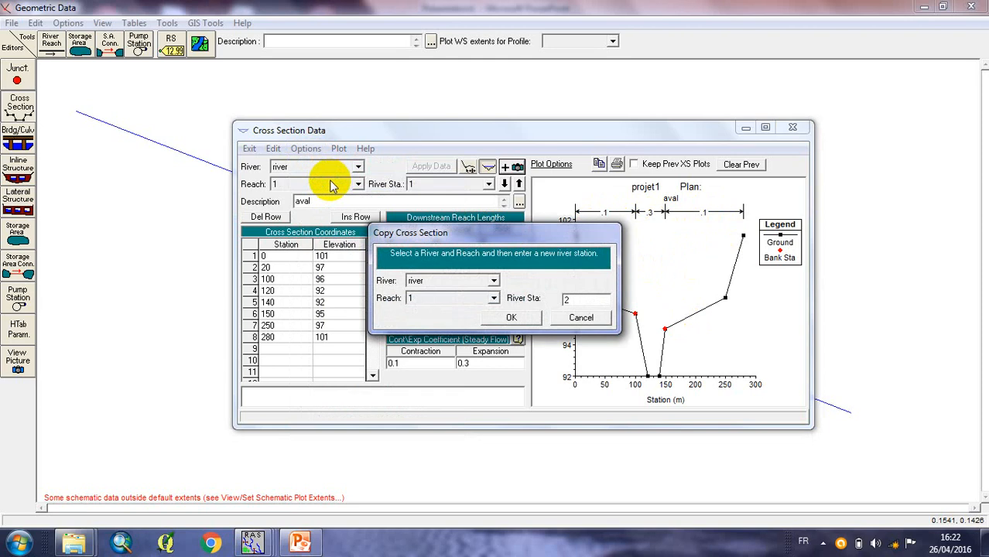
pyautogui.press('Return')
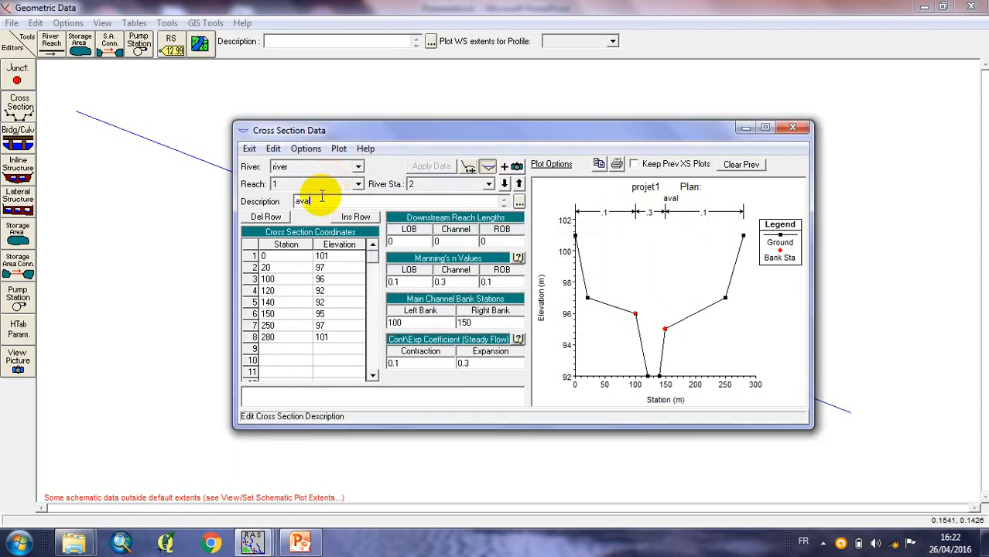
pyautogui.press('BackSpace')
pyautogui.press('BackSpace')
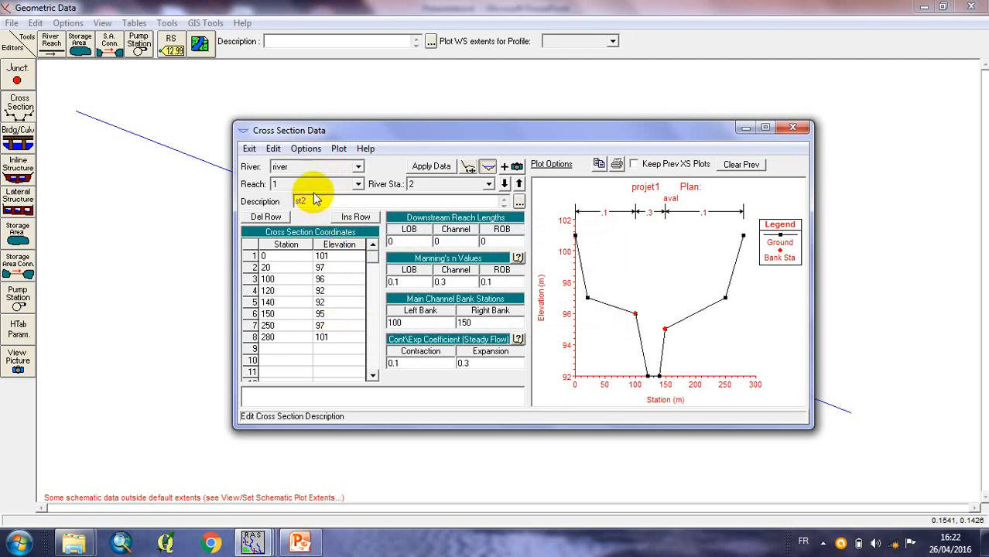
# - Consult the Section 2 definition on slide 4 in PowerPoint, and raise all elevations of section st2 by 0.5 m in HEC-RAS
pyautogui.click(301, 543)
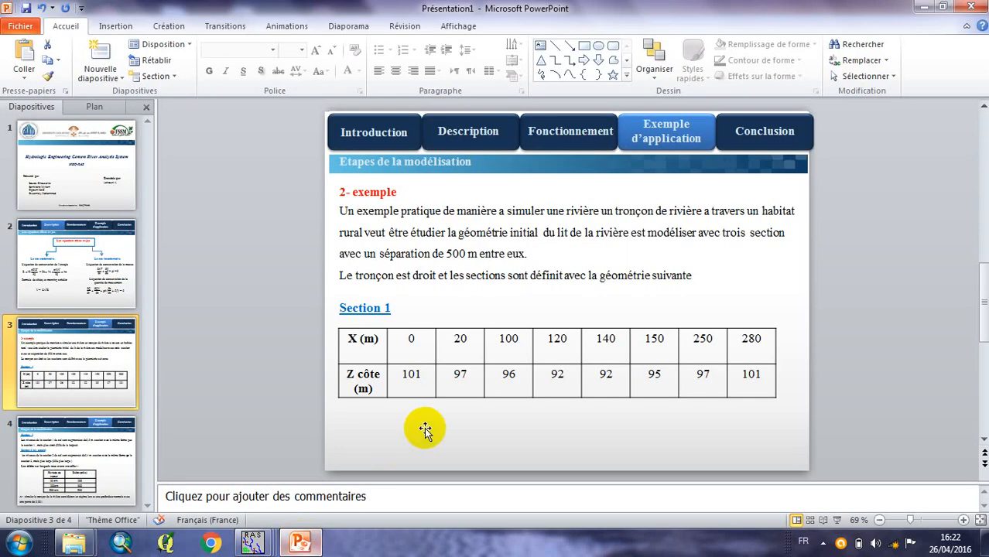
pyautogui.click(87, 449)
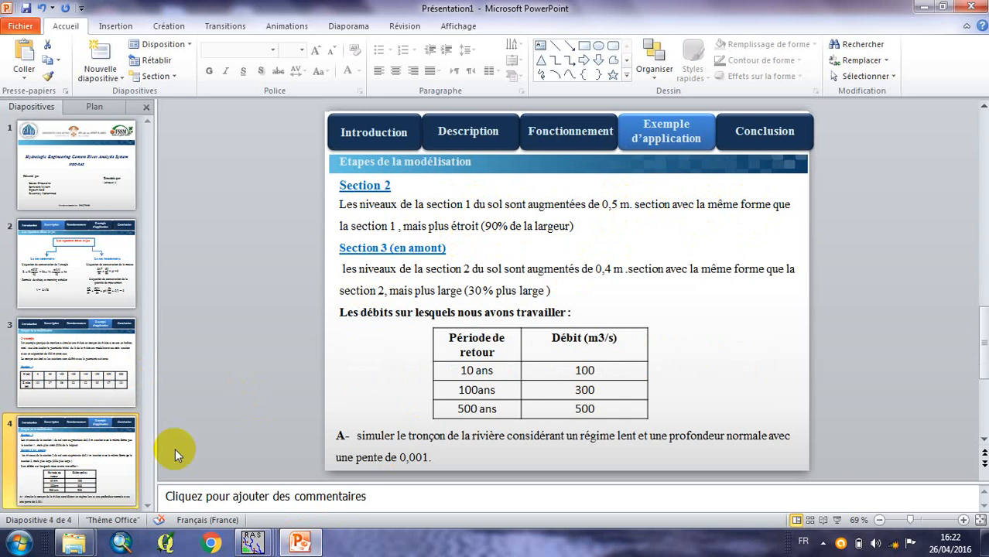
pyautogui.moveTo(249, 543)
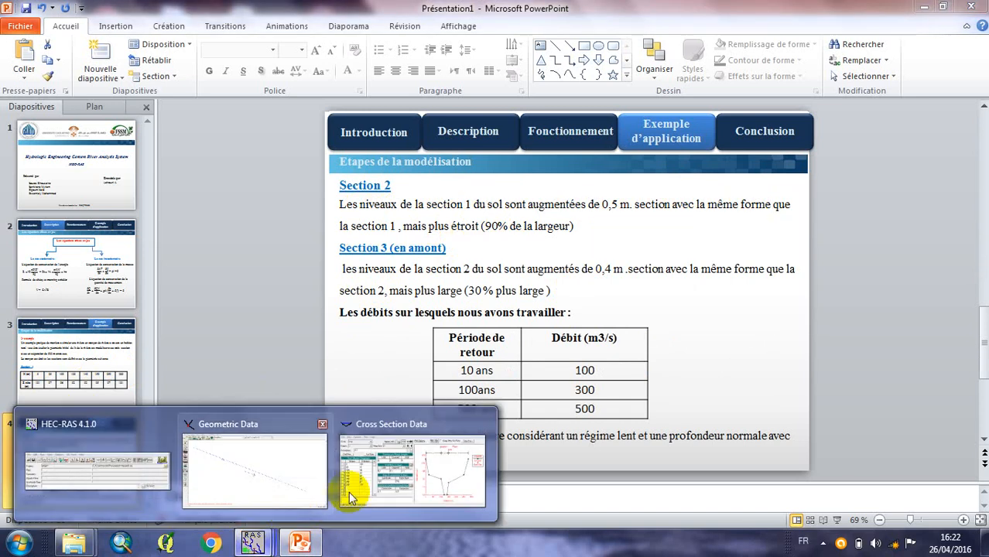
pyautogui.click(387, 480)
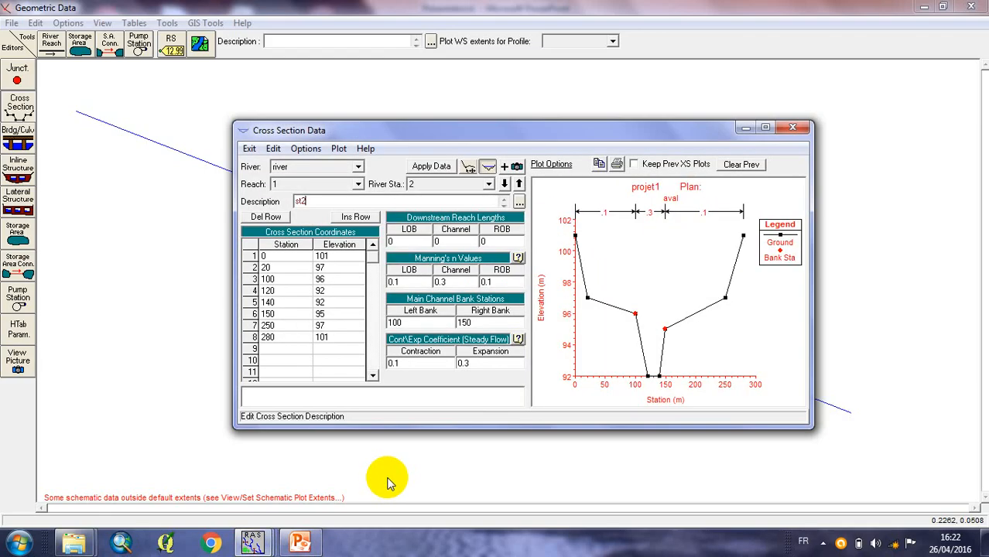
pyautogui.click(305, 148)
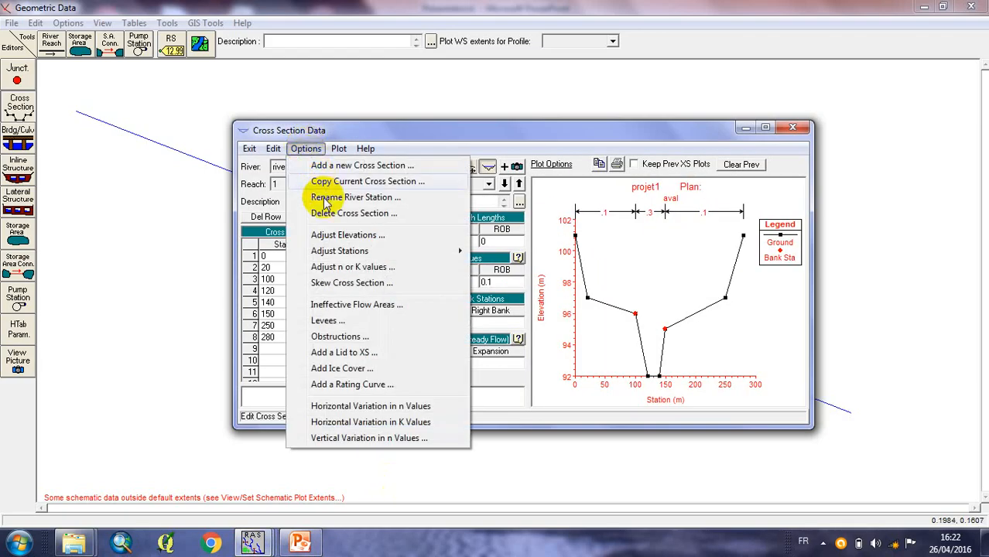
pyautogui.click(329, 237)
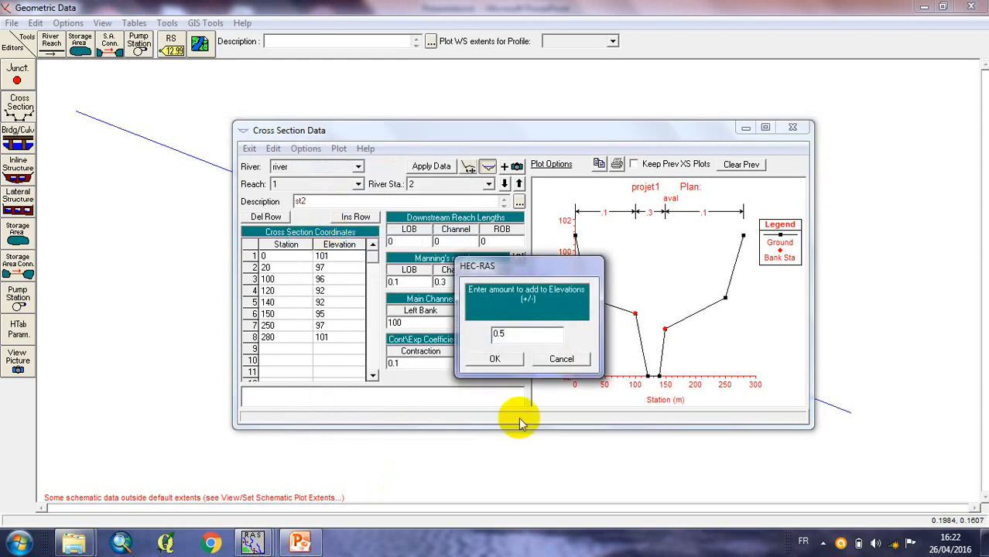
pyautogui.click(497, 361)
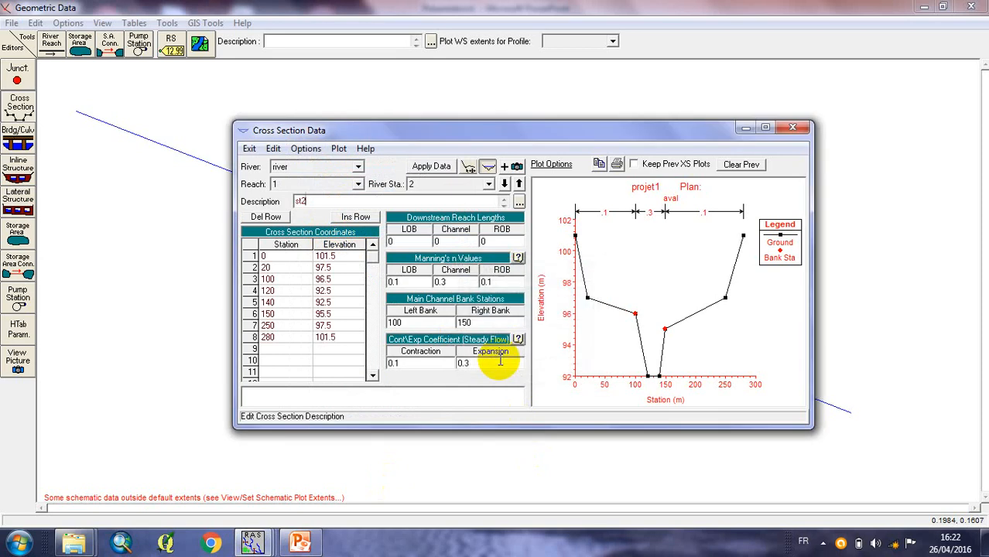
# - Multiply the stations of section st2 by a factor of 0.9 for LOB, Channel and ROB, and apply the data
pyautogui.click(306, 149)
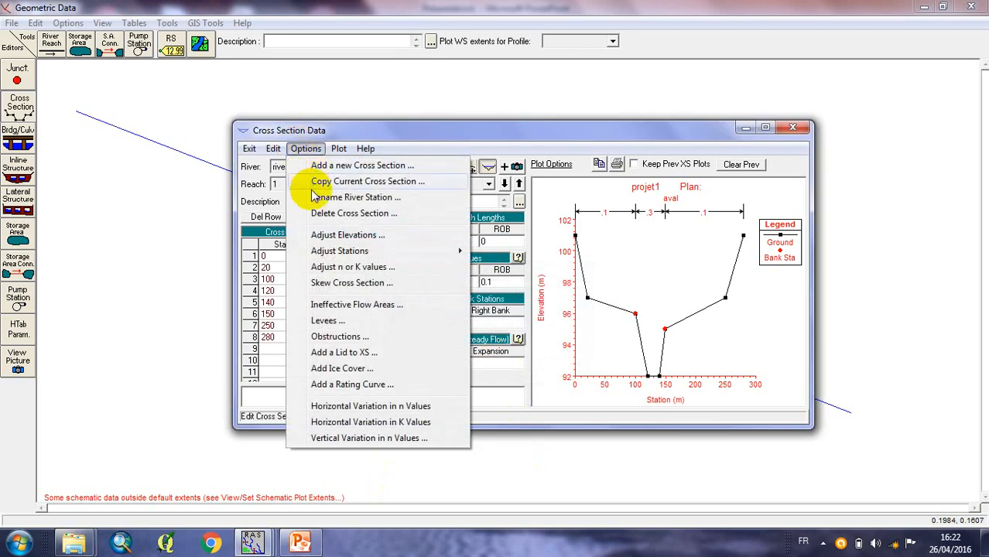
pyautogui.moveTo(329, 254)
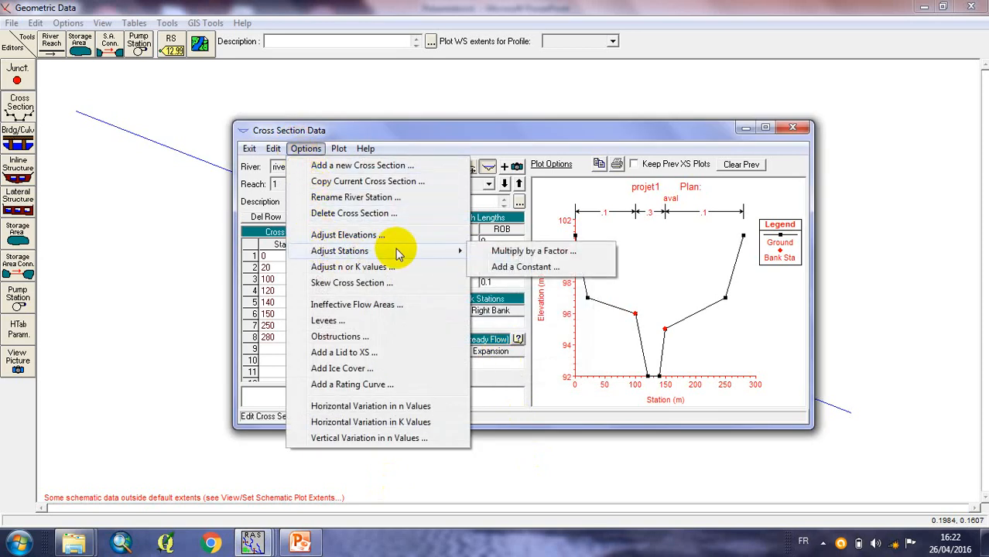
pyautogui.click(486, 255)
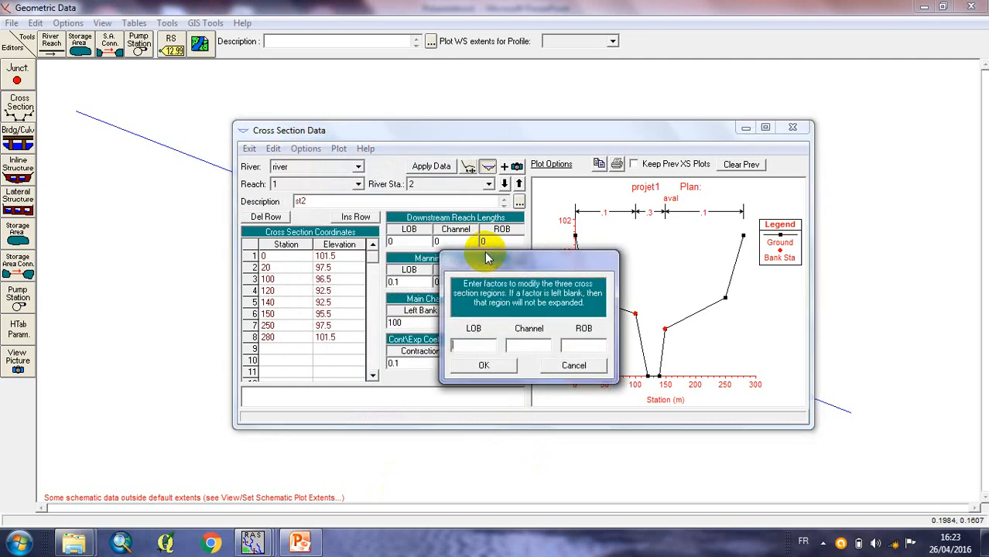
pyautogui.click(523, 348)
pyautogui.write('0.9')
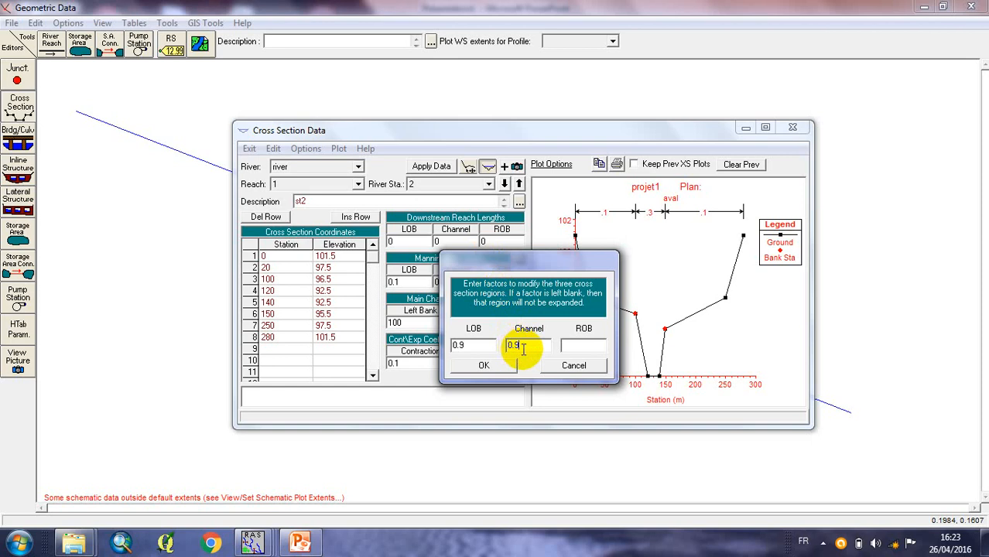
pyautogui.click(567, 345)
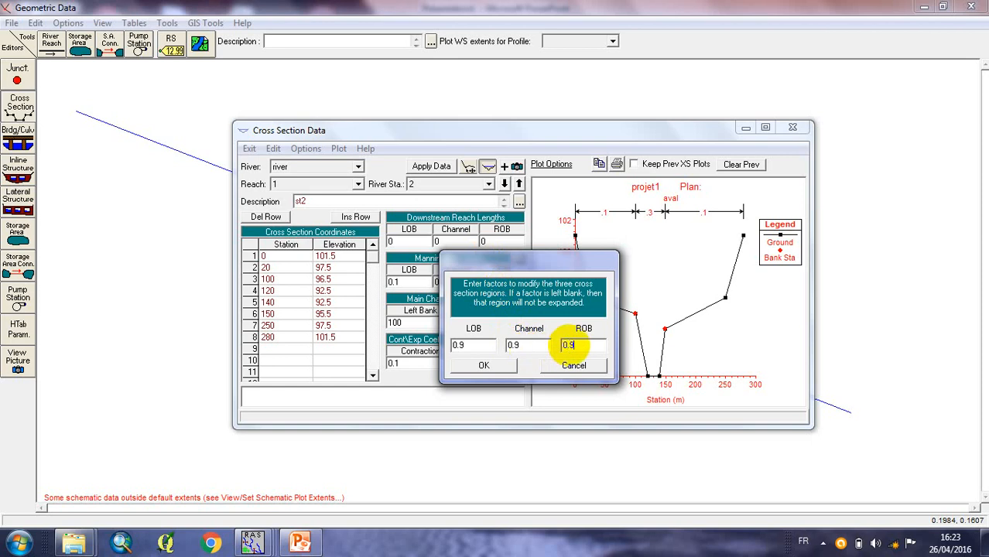
pyautogui.write('0.9')
pyautogui.click(499, 364)
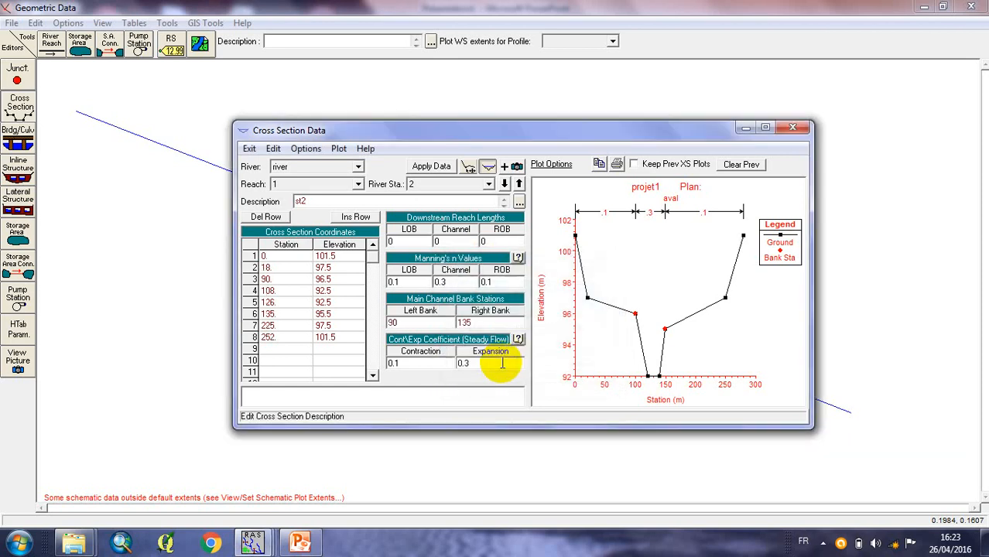
pyautogui.click(434, 167)
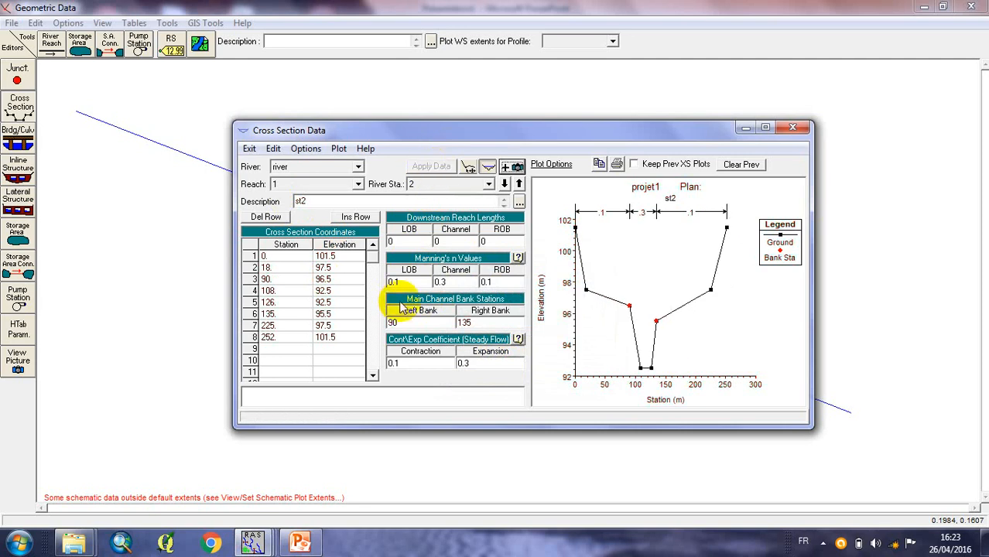
# - Check the section spacing on slide 3 in PowerPoint, and apply downstream reach lengths of 500 for LOB, Channel and ROB to section st2 in HEC-RAS
pyautogui.click(399, 240)
pyautogui.press('BackSpace')
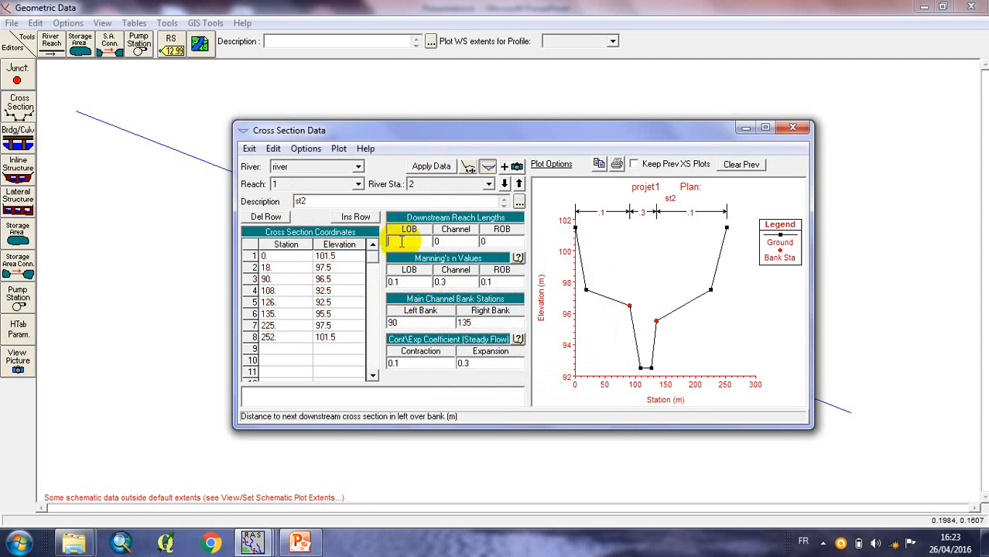
pyautogui.click(299, 542)
pyautogui.click(82, 346)
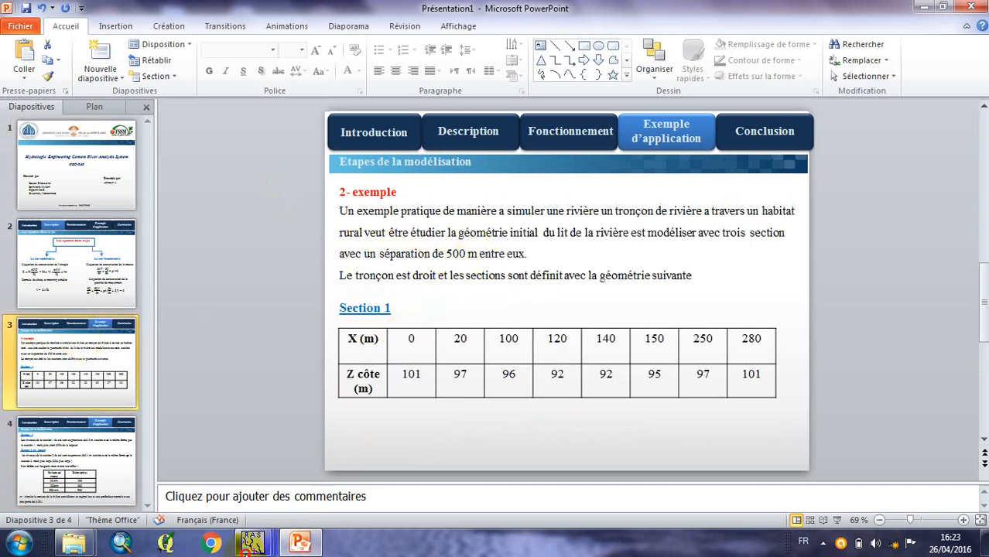
pyautogui.moveTo(248, 551)
pyautogui.click(386, 472)
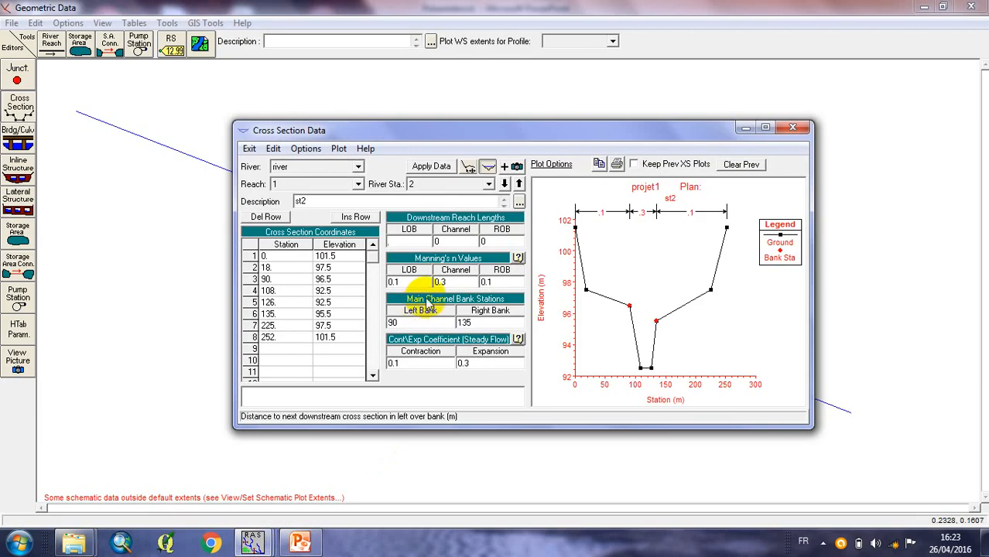
pyautogui.click(450, 242)
pyautogui.write('50')
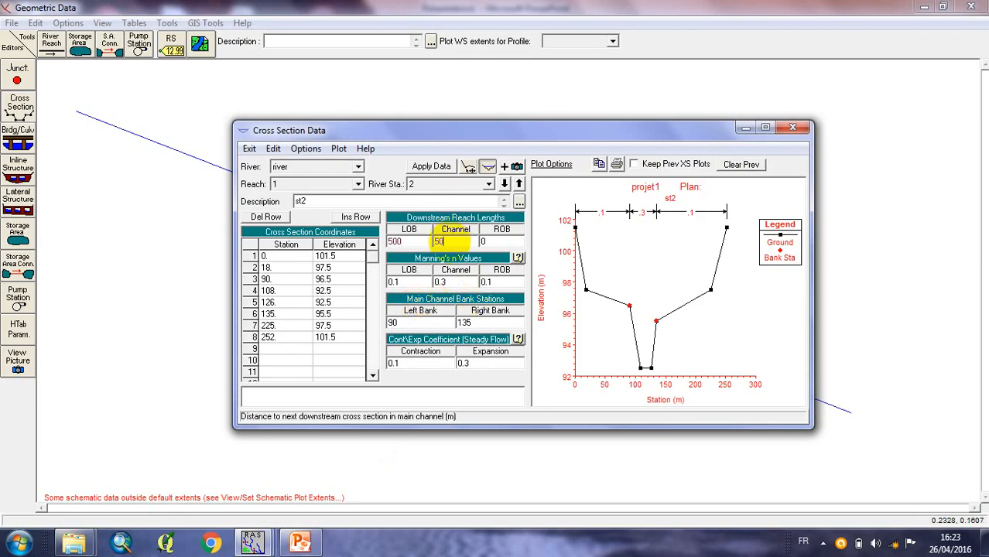
pyautogui.write('0')
pyautogui.click(494, 241)
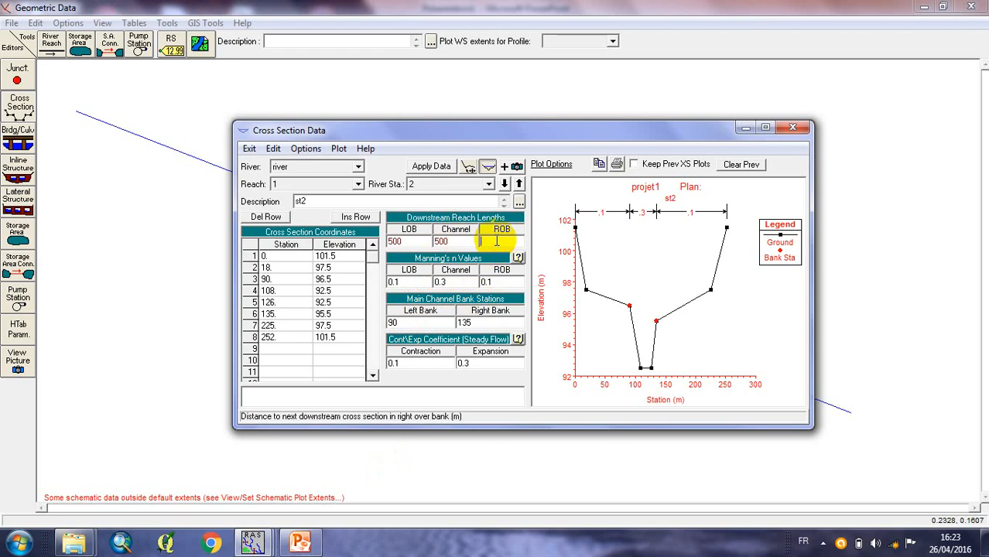
pyautogui.write('500')
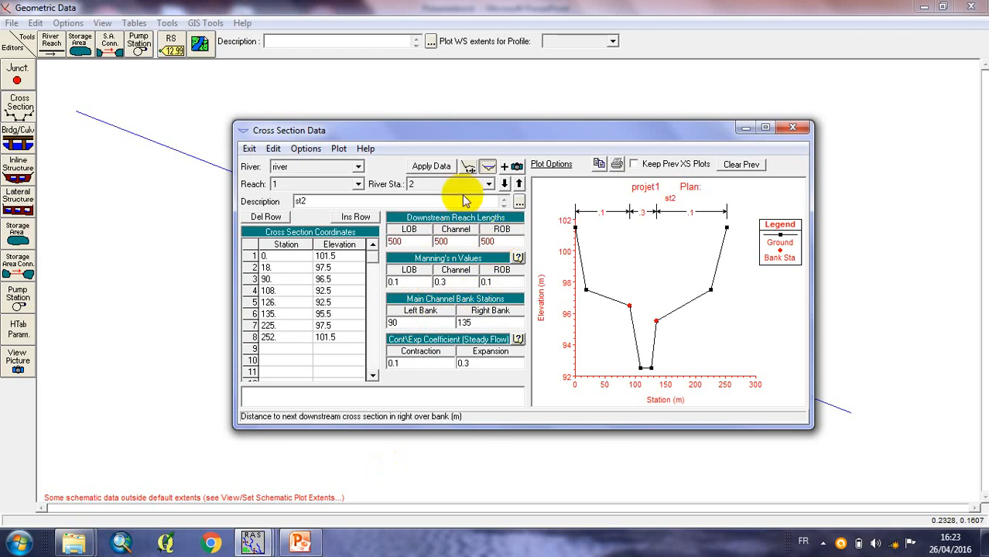
pyautogui.click(431, 174)
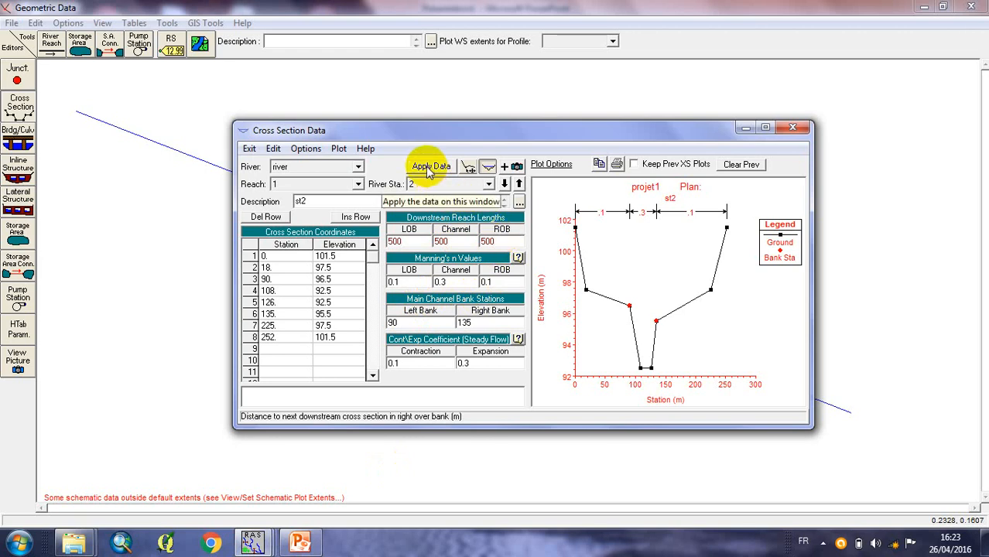
pyautogui.click(428, 169)
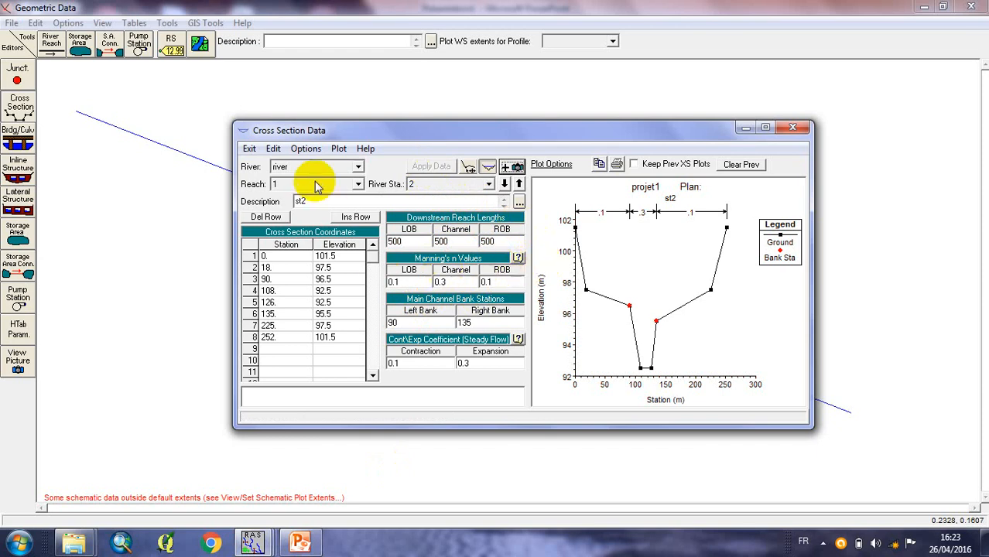
# - Copy the current cross section to river station 3 on the same reach and set its description to "amont"
pyautogui.click(306, 149)
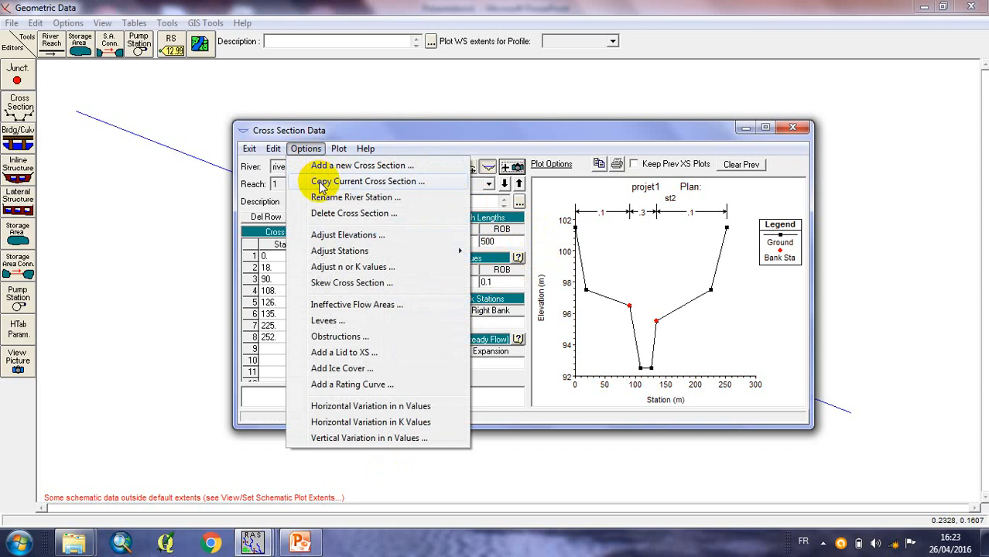
pyautogui.click(321, 183)
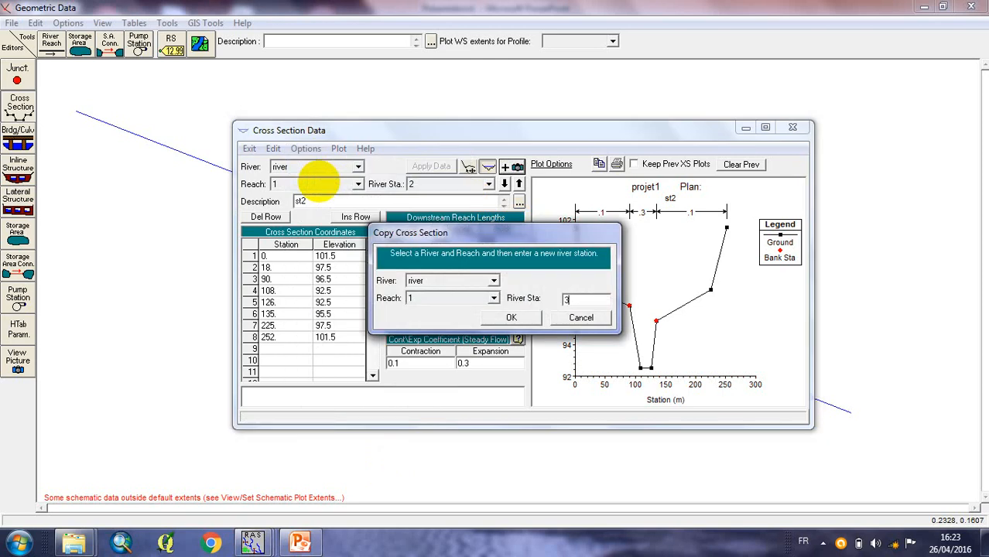
pyautogui.write('3')
pyautogui.press('Return')
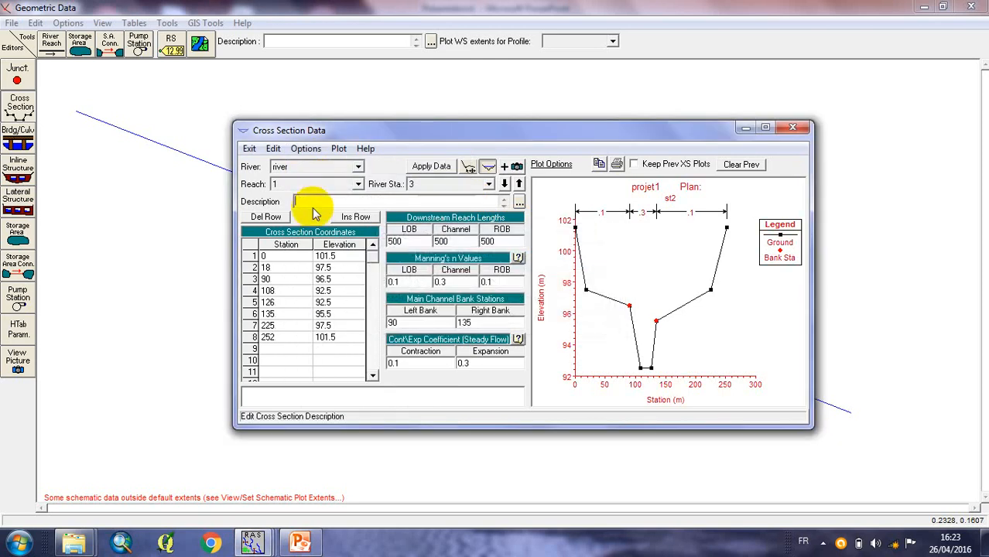
pyautogui.write('amont')
# - Consult the third section's definition on slide 4 in PowerPoint, and raise all elevations of section amont by 0.4 m in HEC-RAS
pyautogui.click(329, 279)
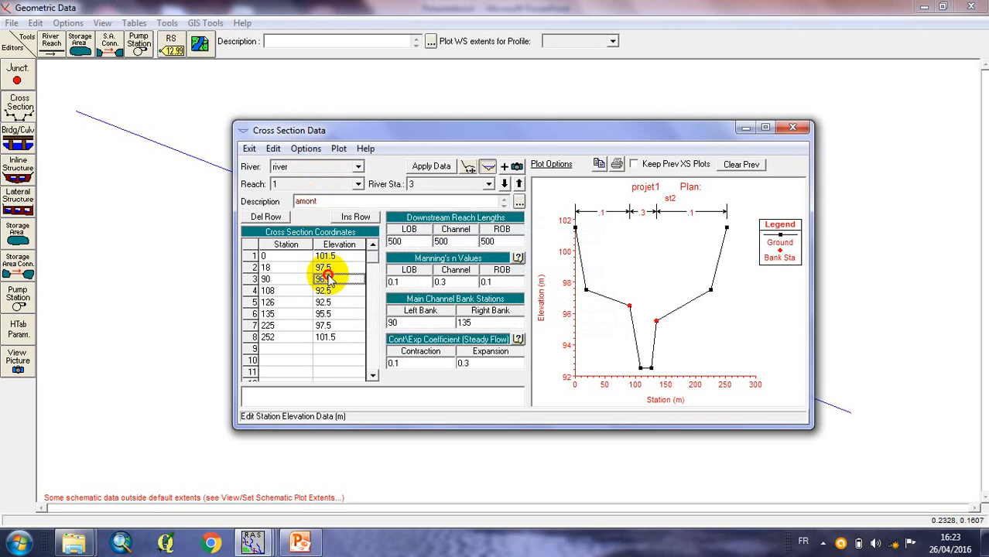
pyautogui.click(298, 540)
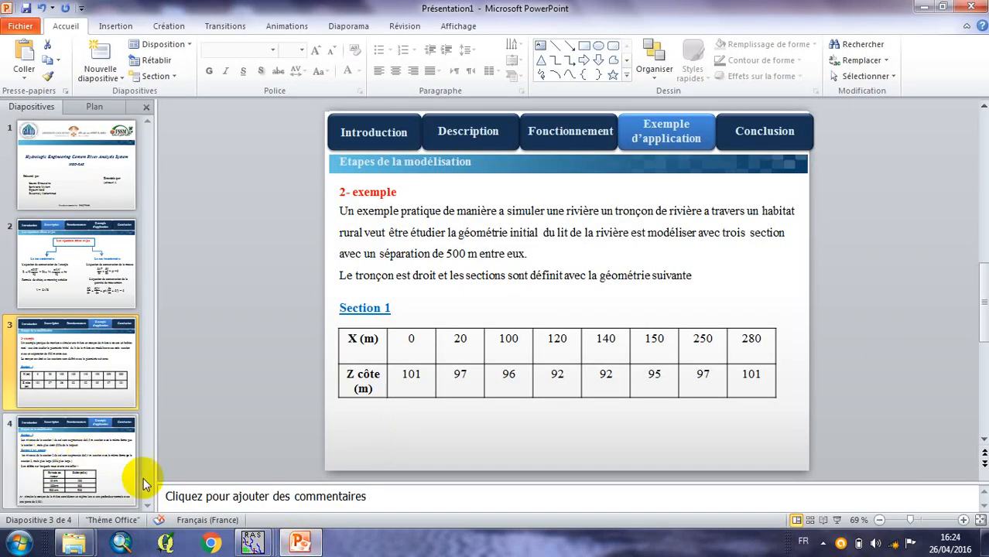
pyautogui.click(88, 455)
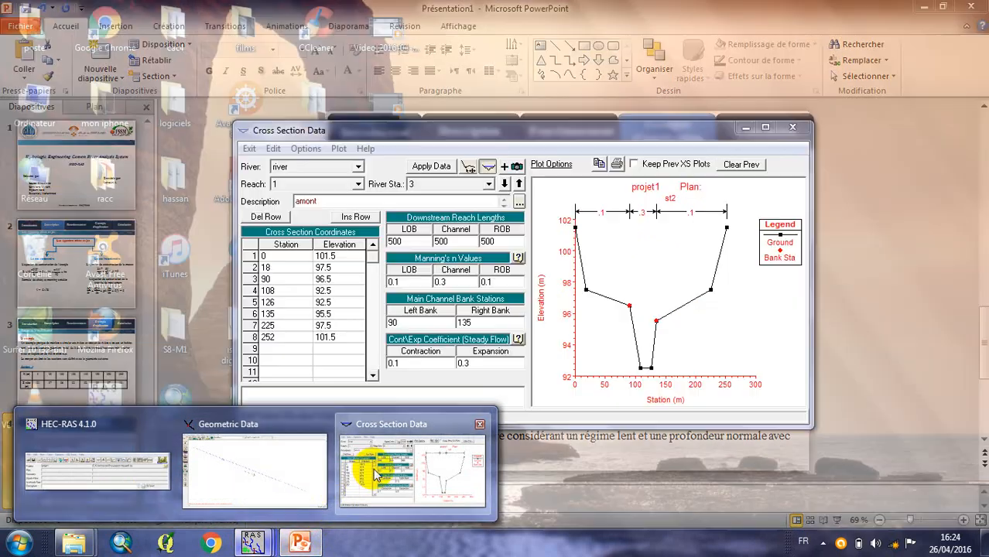
pyautogui.click(362, 469)
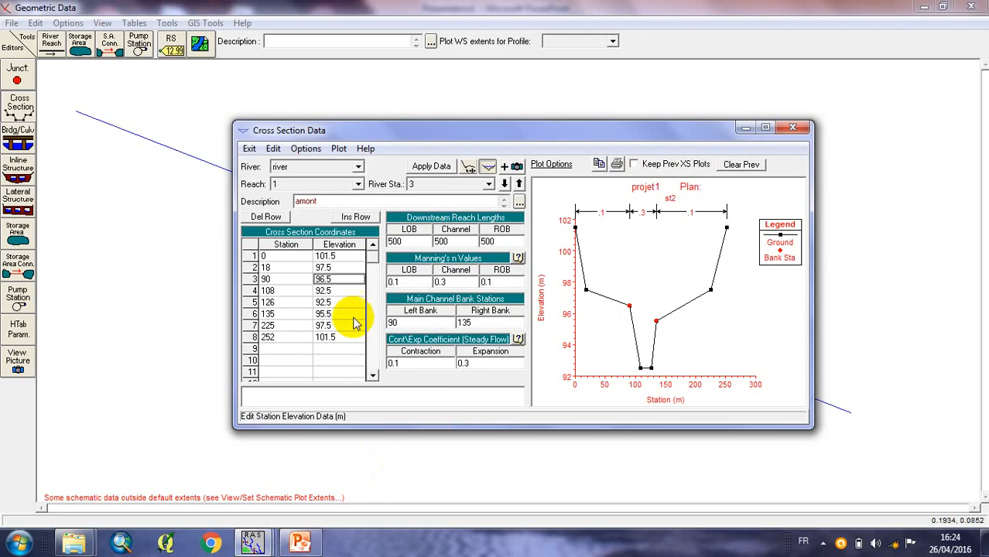
pyautogui.click(308, 149)
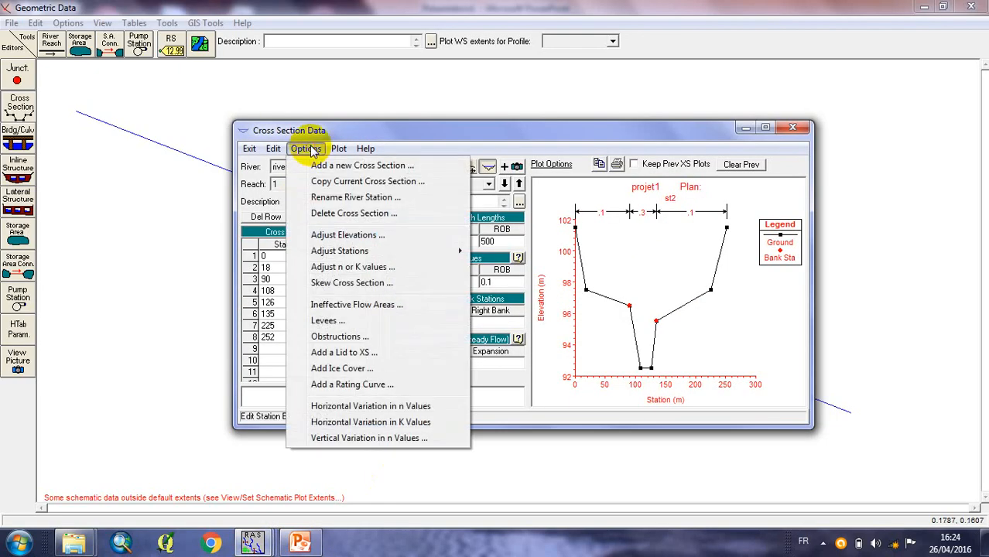
pyautogui.moveTo(331, 252)
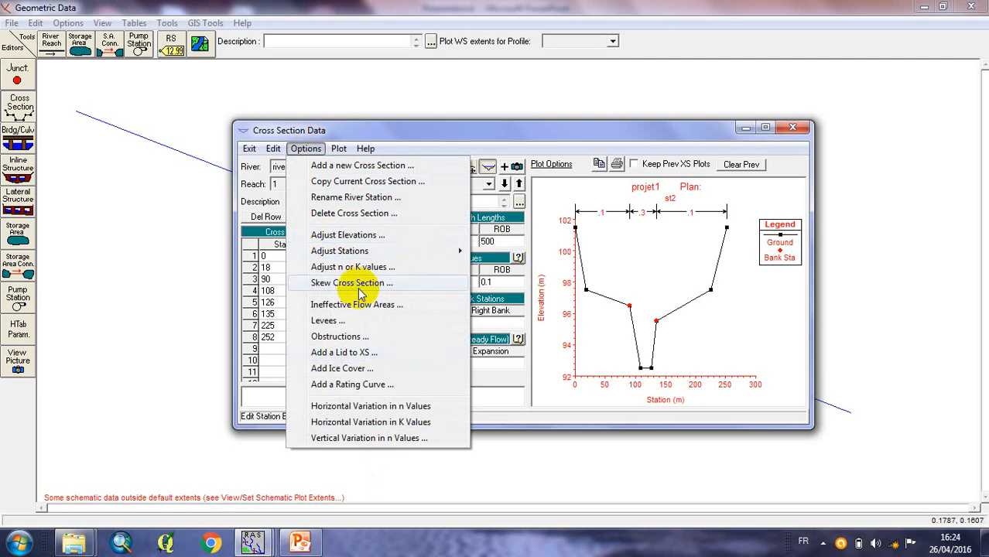
pyautogui.click(306, 148)
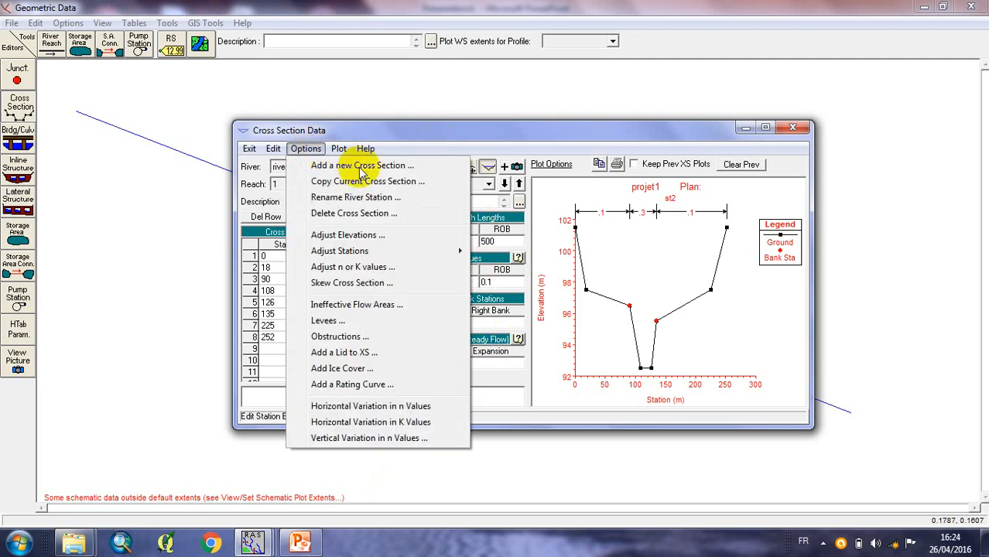
pyautogui.moveTo(339, 147)
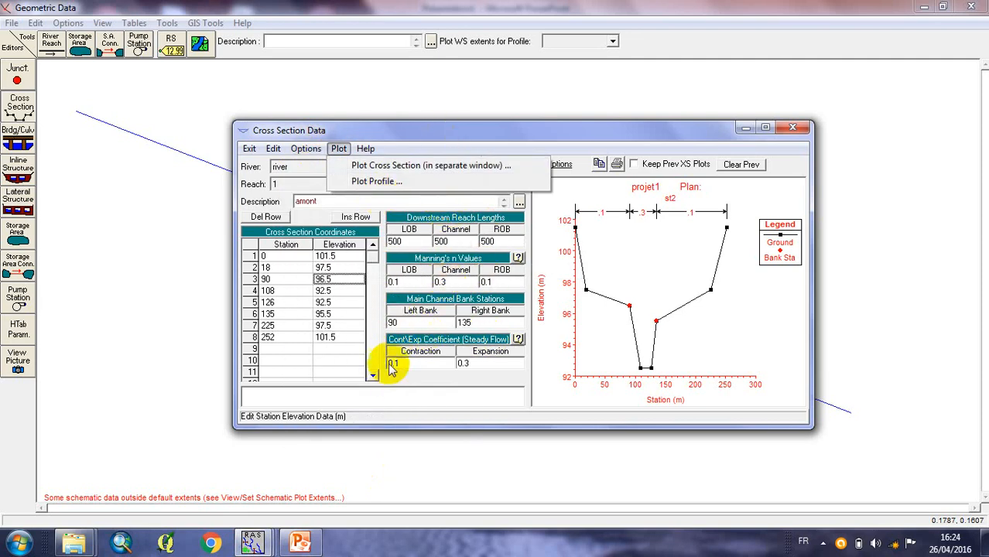
pyautogui.click(402, 392)
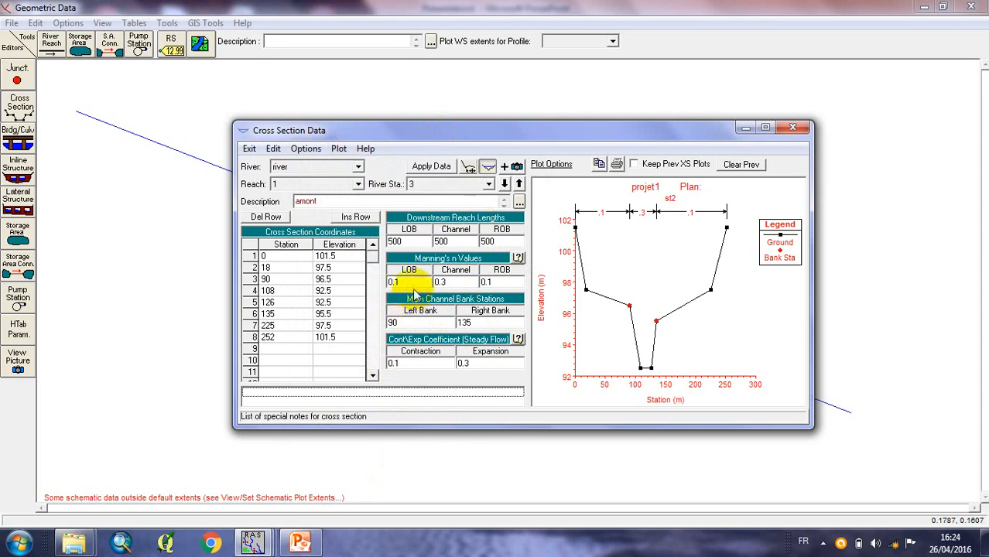
pyautogui.click(311, 148)
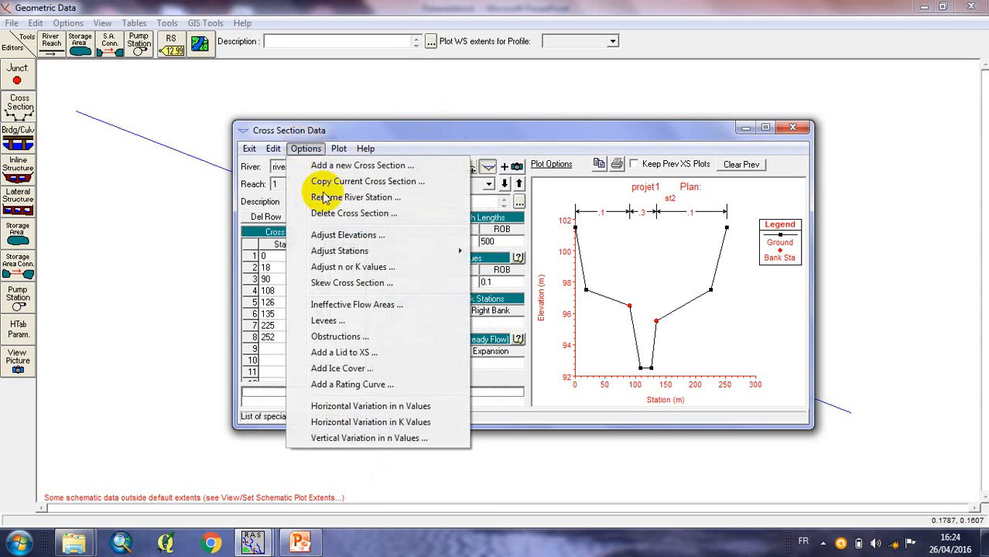
pyautogui.click(340, 235)
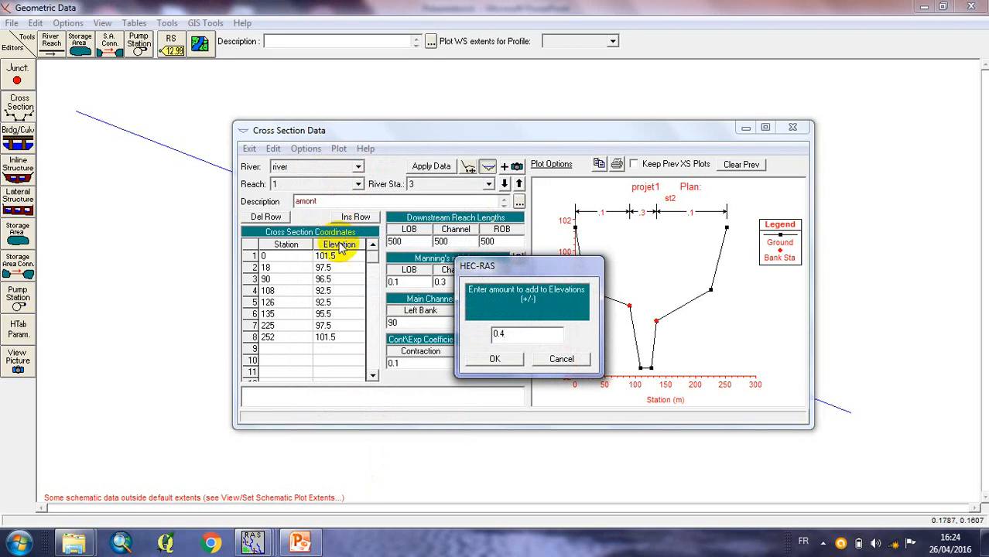
pyautogui.click(498, 359)
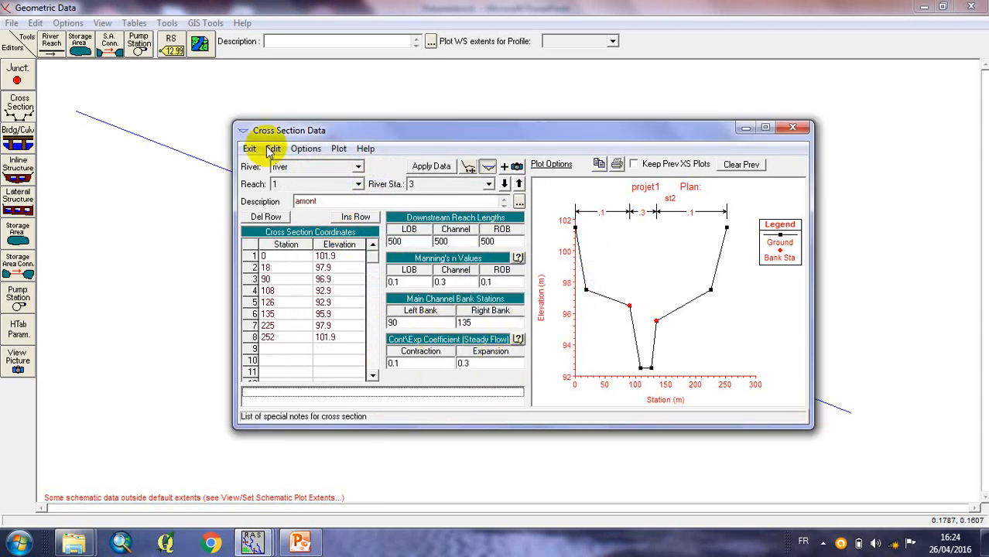
# - Multiply the stations of section amont by a factor of 1.3 for LOB, Channel and ROB, and apply the data
pyautogui.click(305, 148)
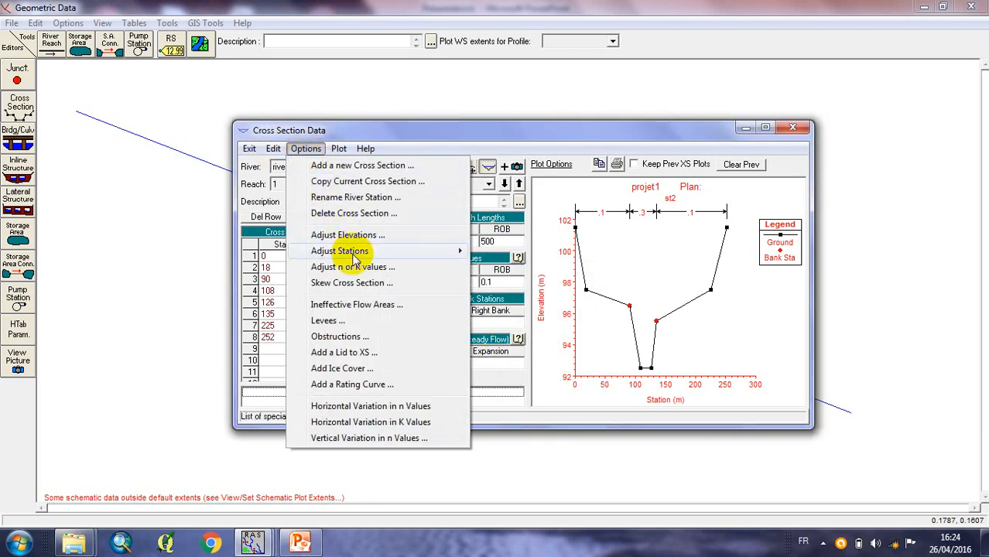
pyautogui.moveTo(357, 252)
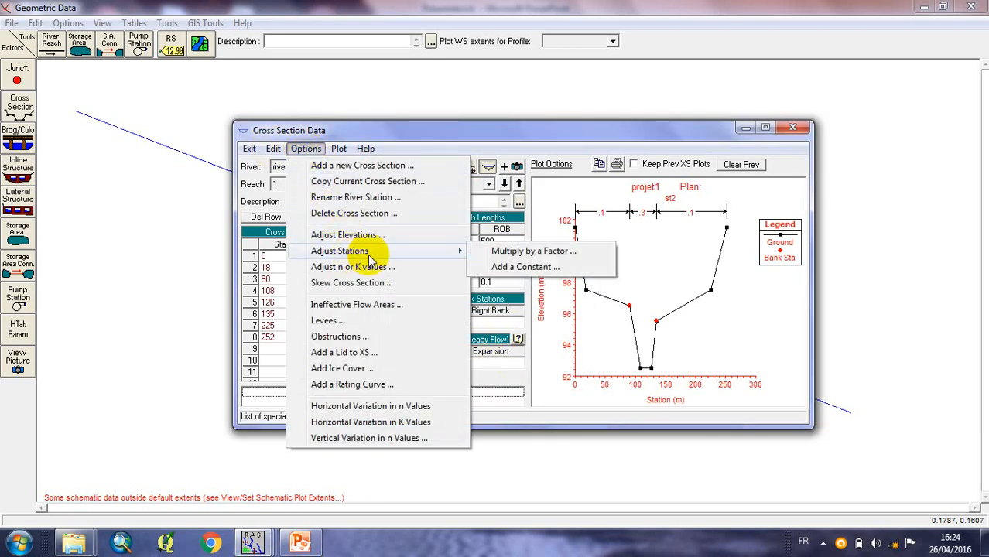
pyautogui.click(523, 255)
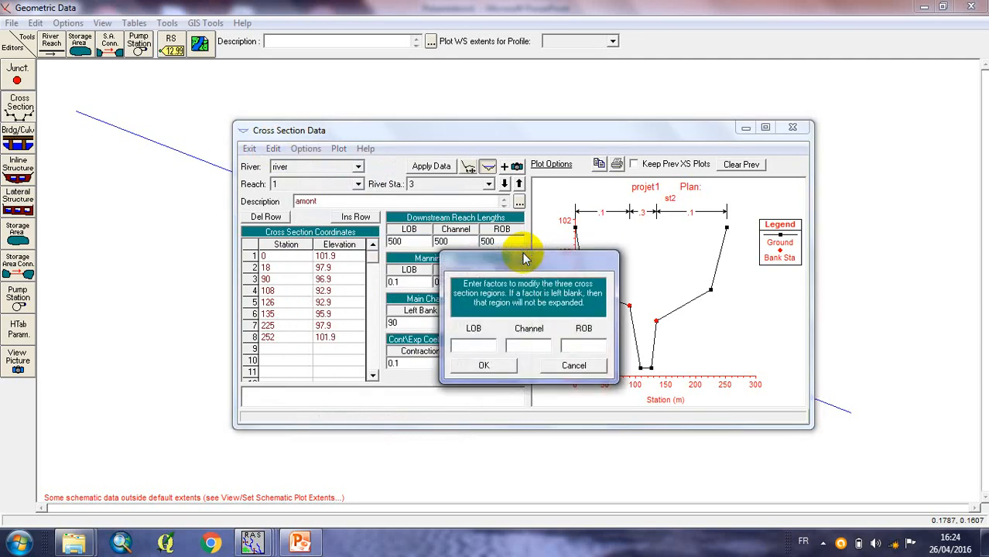
pyautogui.write('1.3')
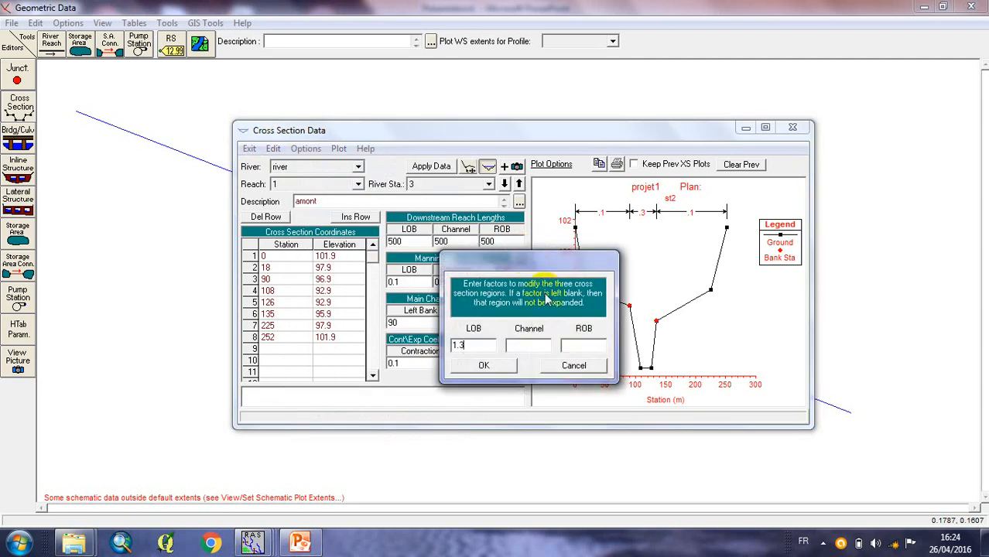
pyautogui.click(512, 346)
pyautogui.write('1.3')
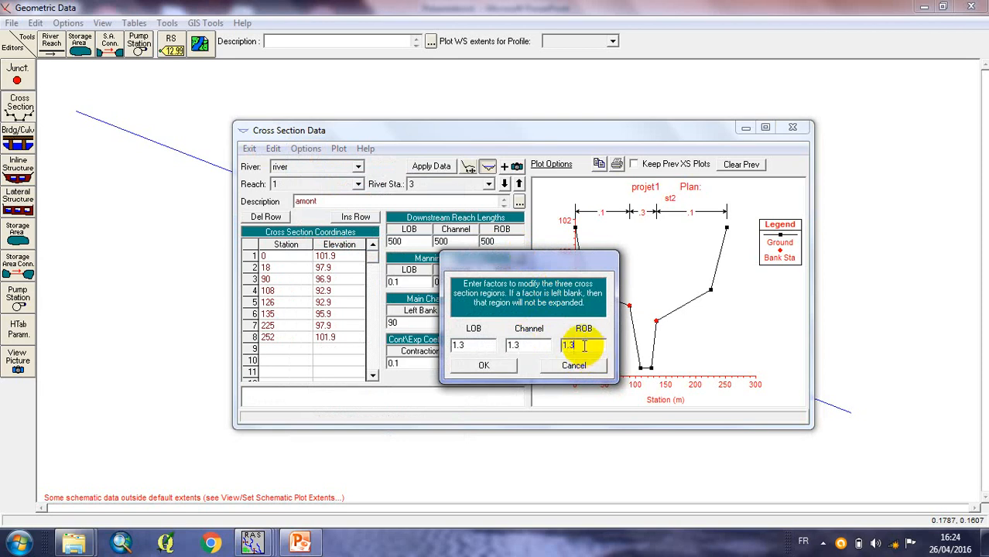
pyautogui.click(584, 346)
pyautogui.write('1.3')
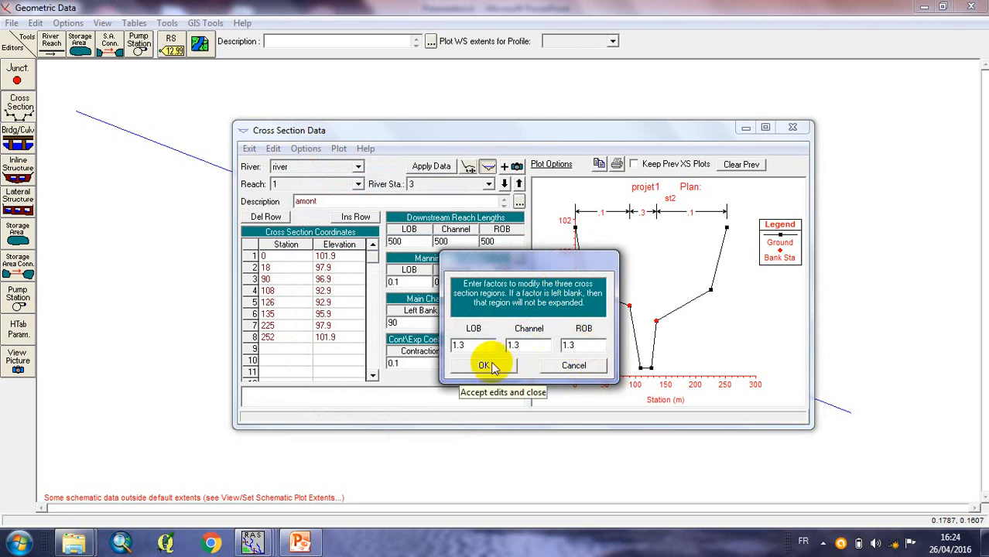
pyautogui.click(487, 364)
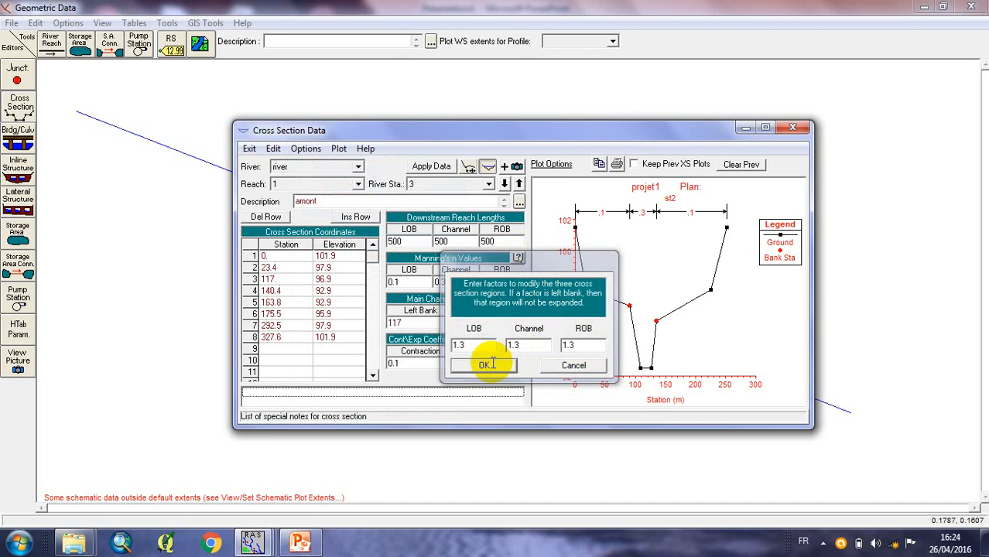
pyautogui.click(431, 167)
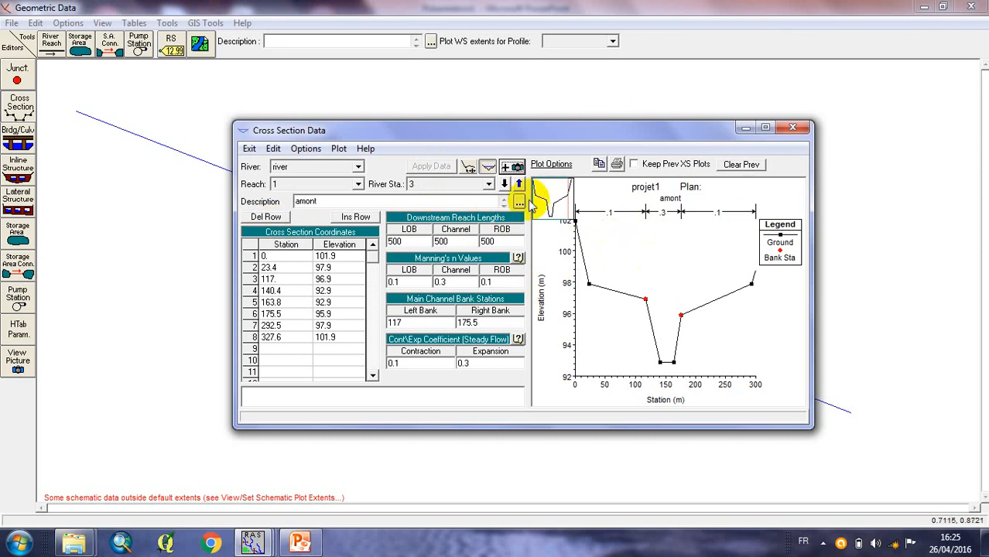
# - Show the full plot of the amont cross section to examine its whole profile
pyautogui.click(535, 162)
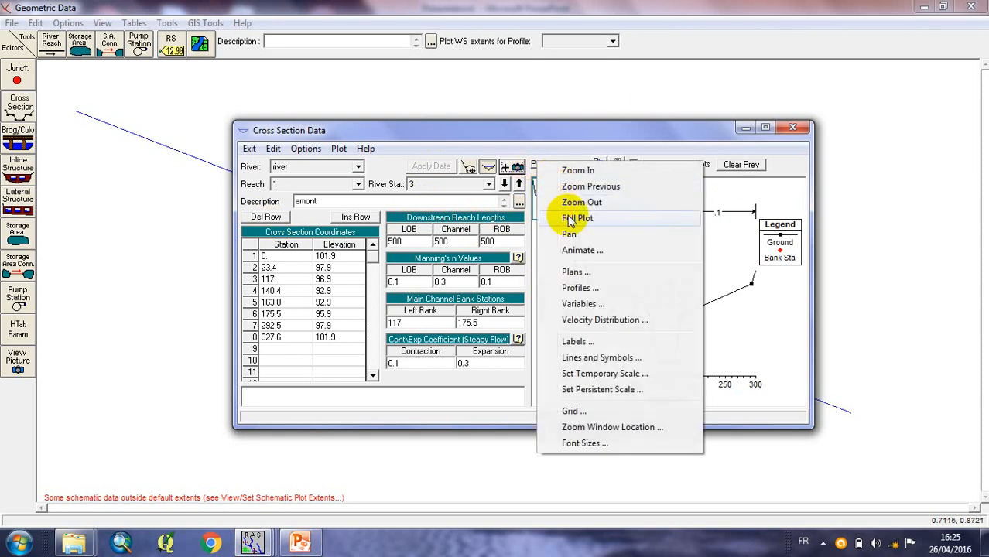
pyautogui.click(573, 219)
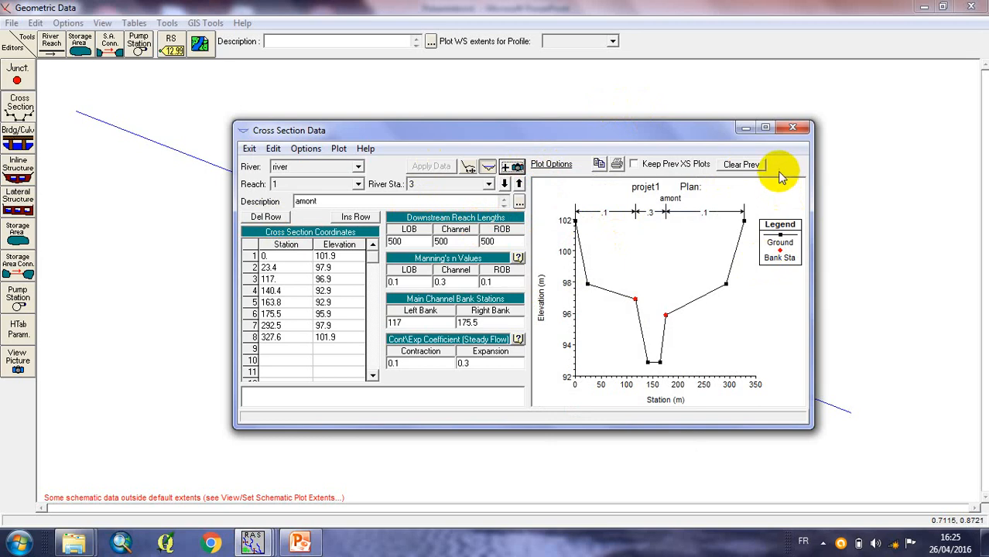
pyautogui.click(548, 165)
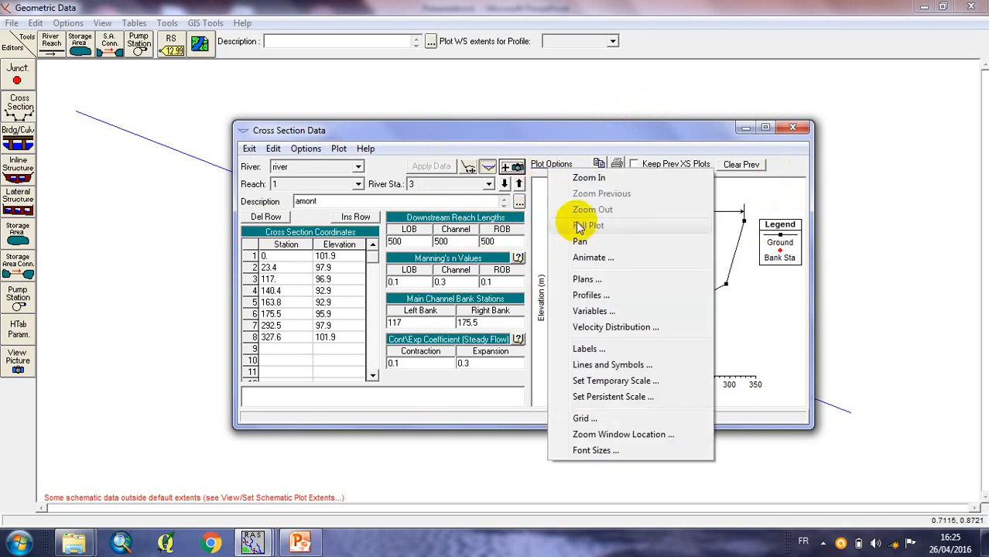
pyautogui.click(749, 322)
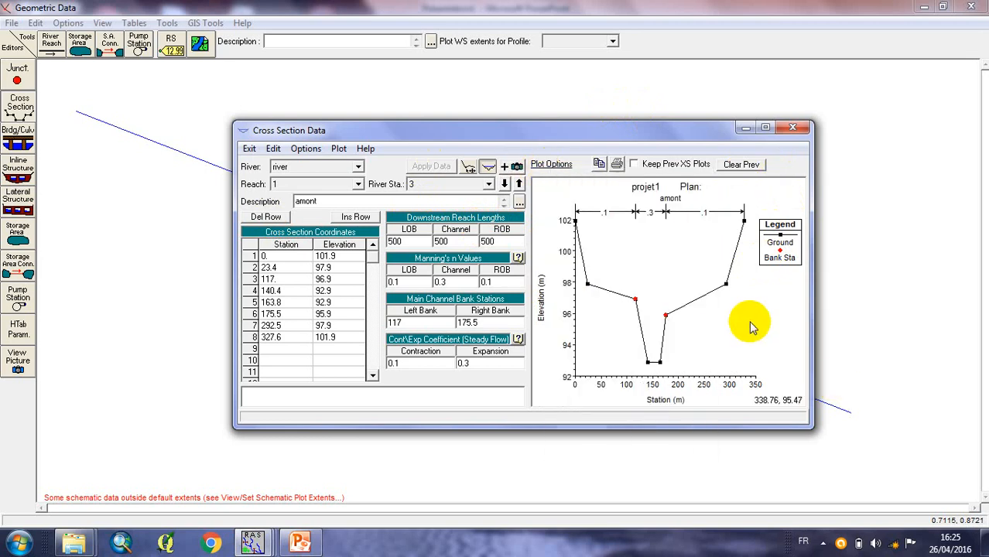
# - Close the cross section data editor and return to the river schematic
pyautogui.click(795, 129)
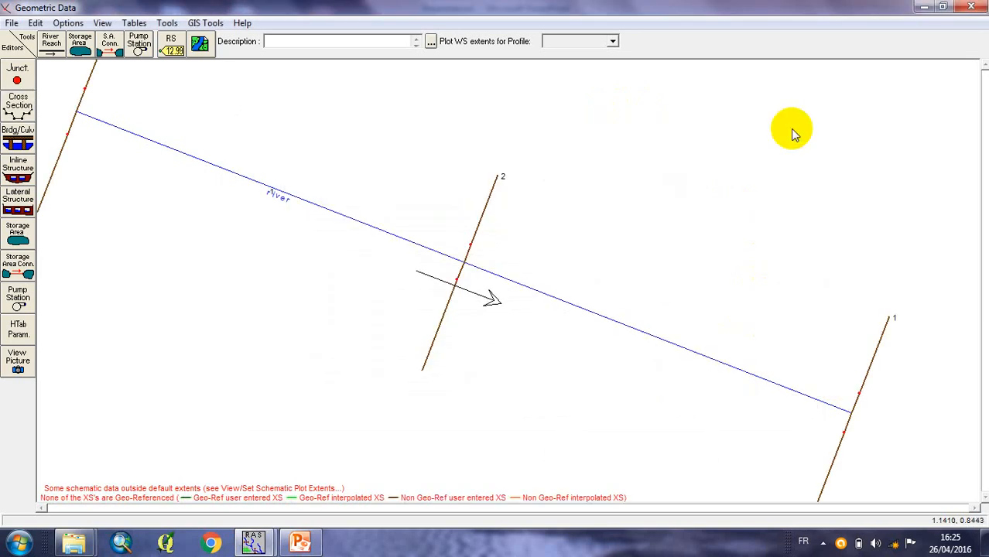
pyautogui.click(823, 542)
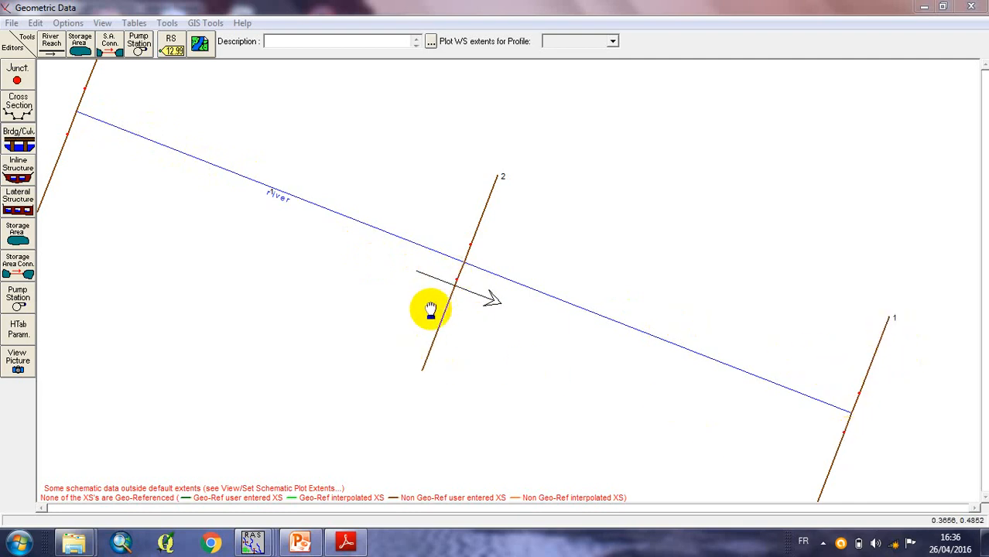
pyautogui.moveTo(94, 162); pyautogui.dragTo(186, 250)
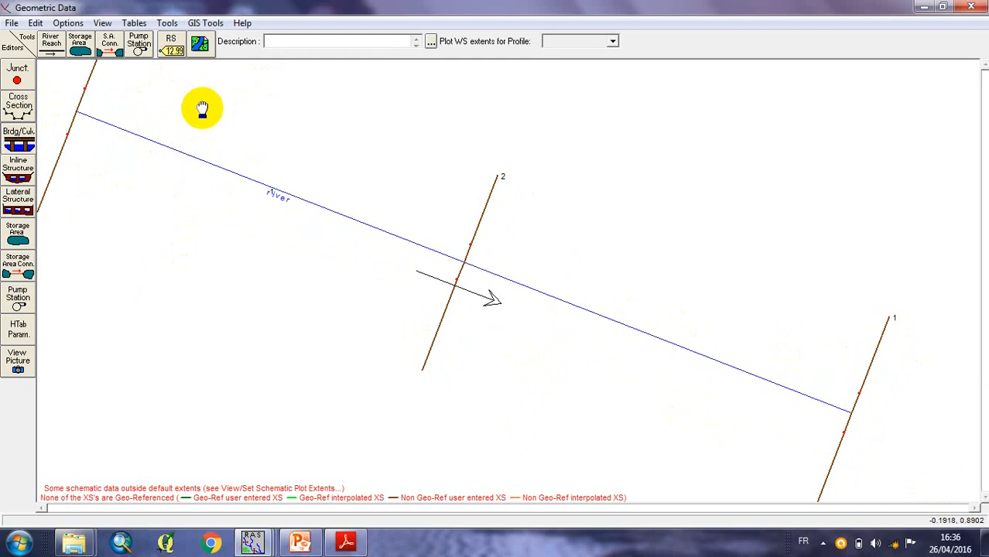
# - Interpolate new cross sections between river stations 3 and 2 with a maximum distance of 50 m
pyautogui.click(167, 23)
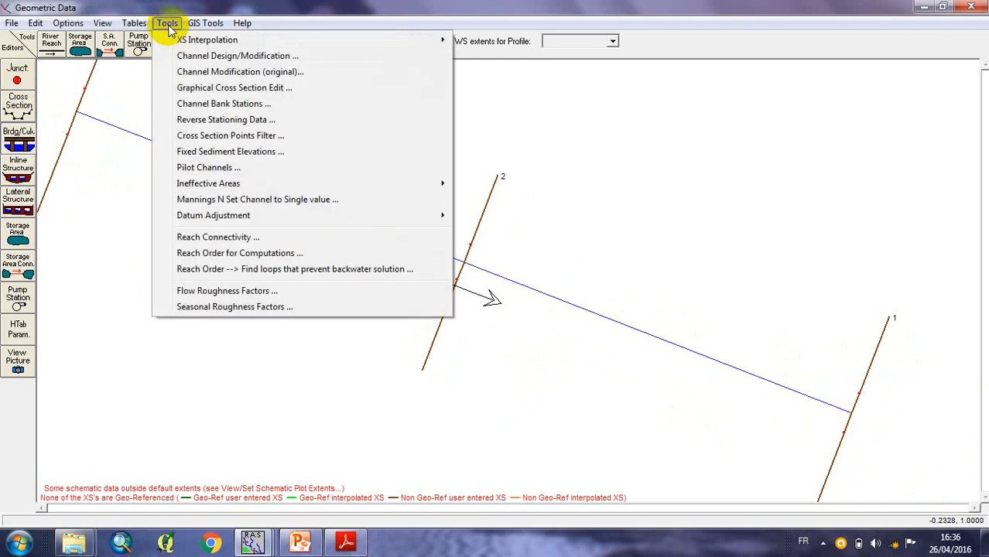
pyautogui.moveTo(182, 40)
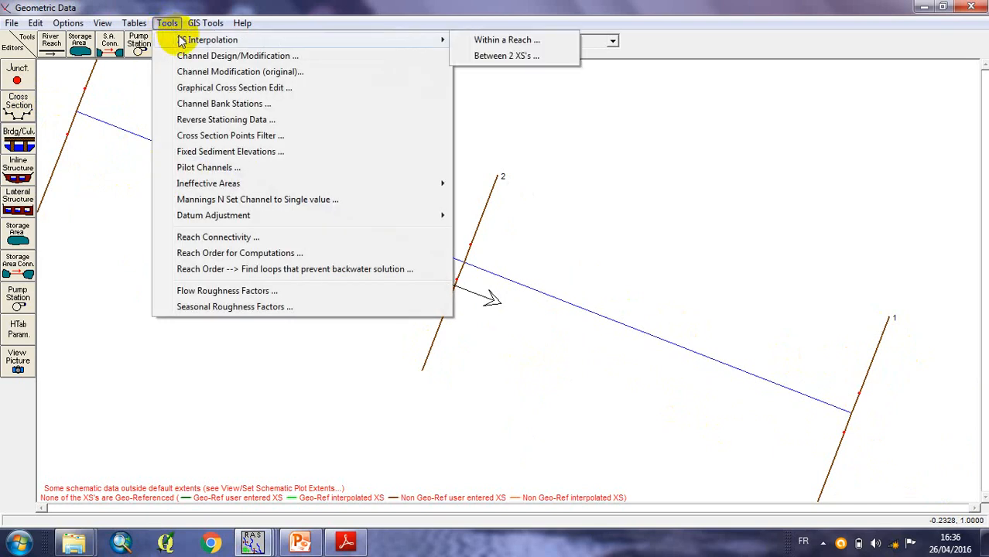
pyautogui.click(490, 56)
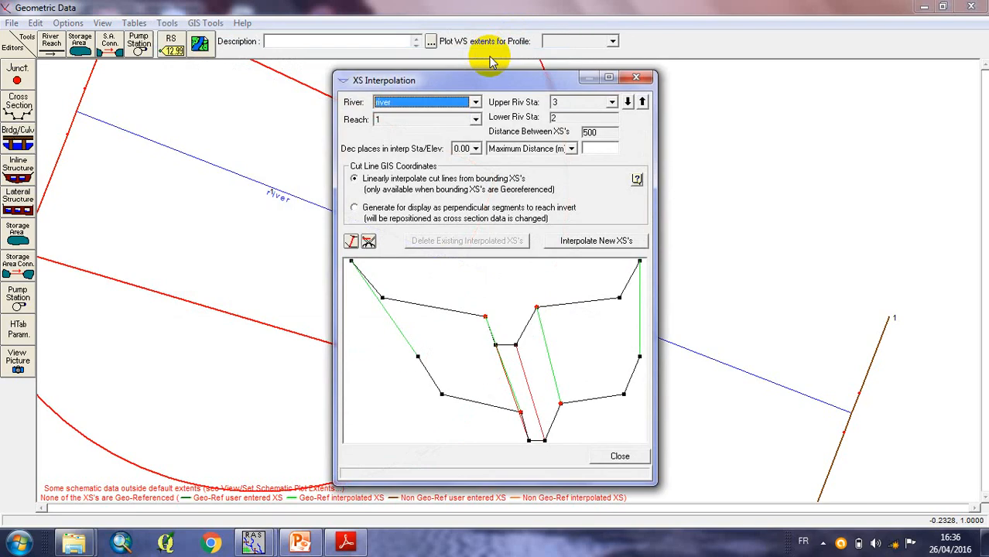
pyautogui.click(611, 103)
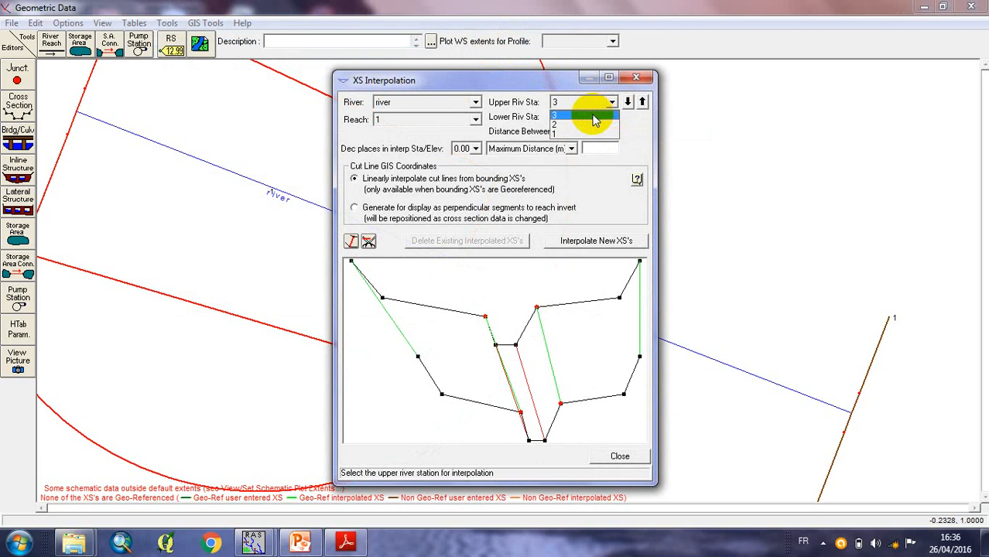
pyautogui.click(594, 115)
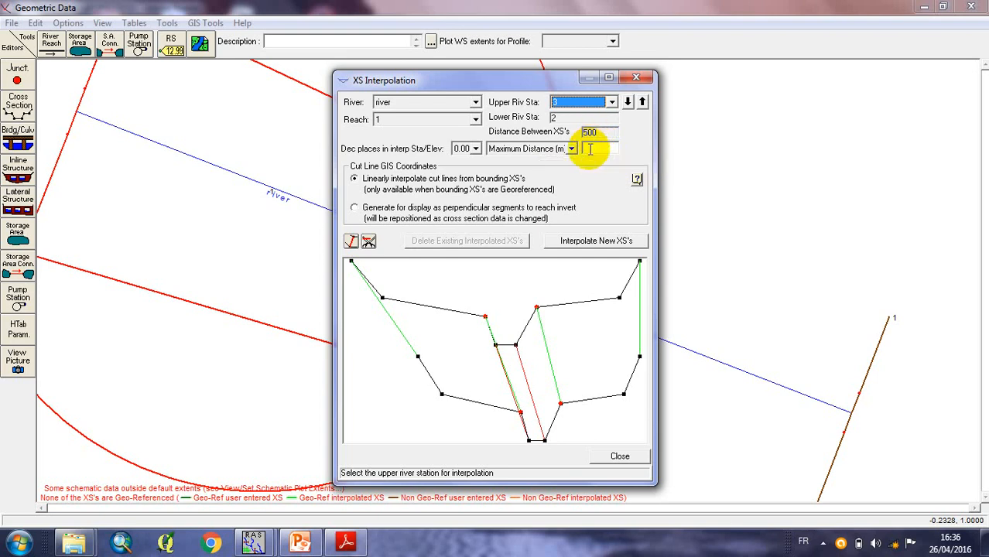
pyautogui.click(590, 148)
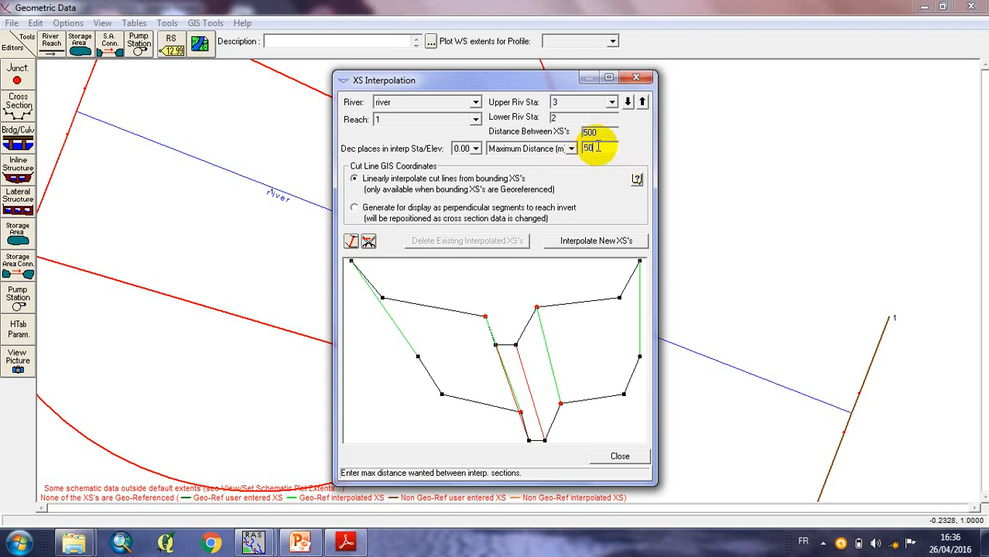
pyautogui.click(579, 244)
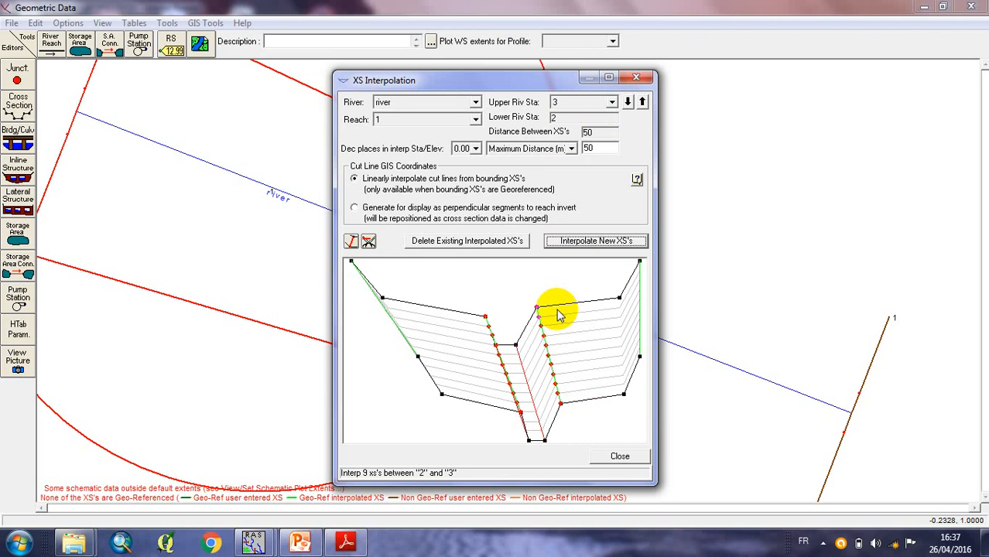
pyautogui.click(609, 457)
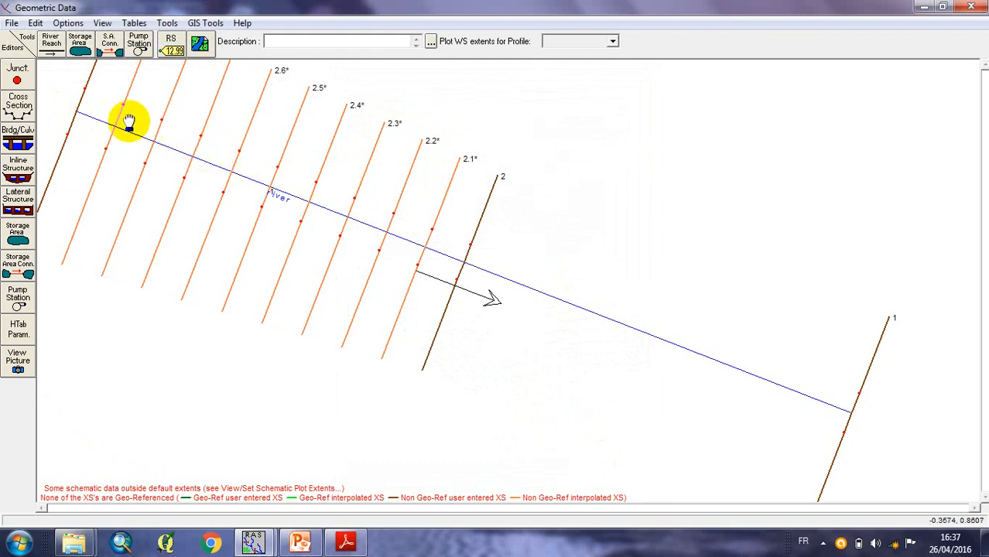
# - Interpolate new cross sections between river stations 2 and 1 with a maximum distance of 50 m
pyautogui.click(162, 24)
pyautogui.moveTo(176, 40)
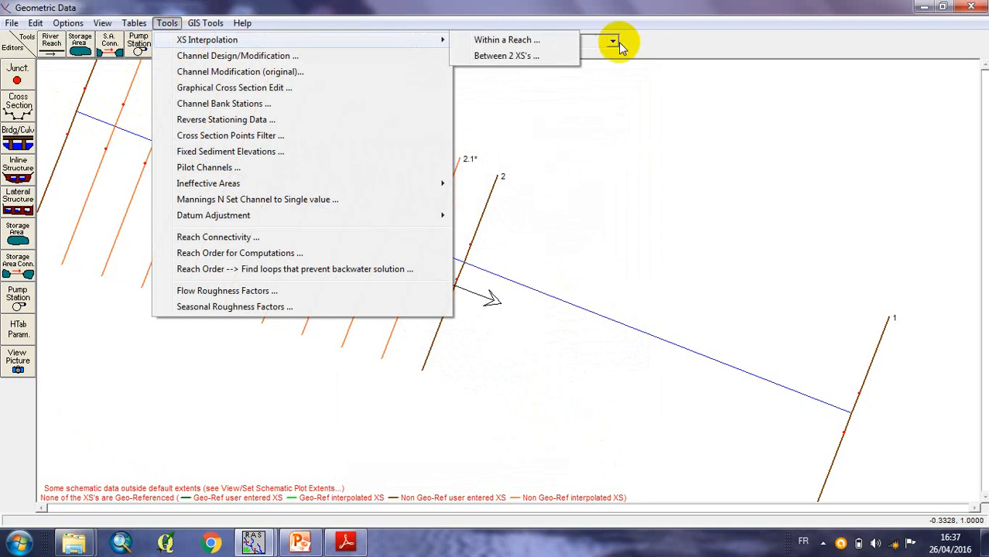
pyautogui.click(530, 58)
pyautogui.click(613, 106)
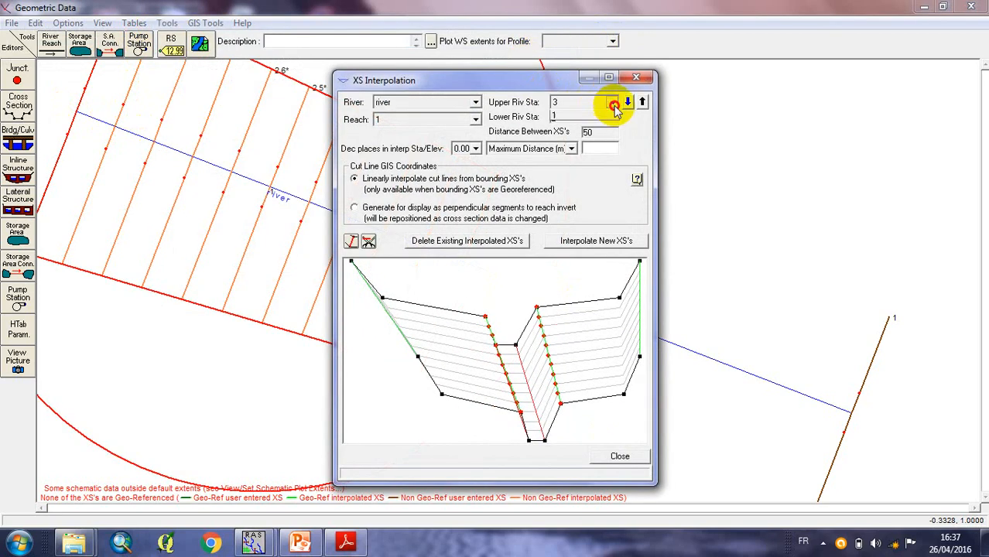
pyautogui.click(580, 126)
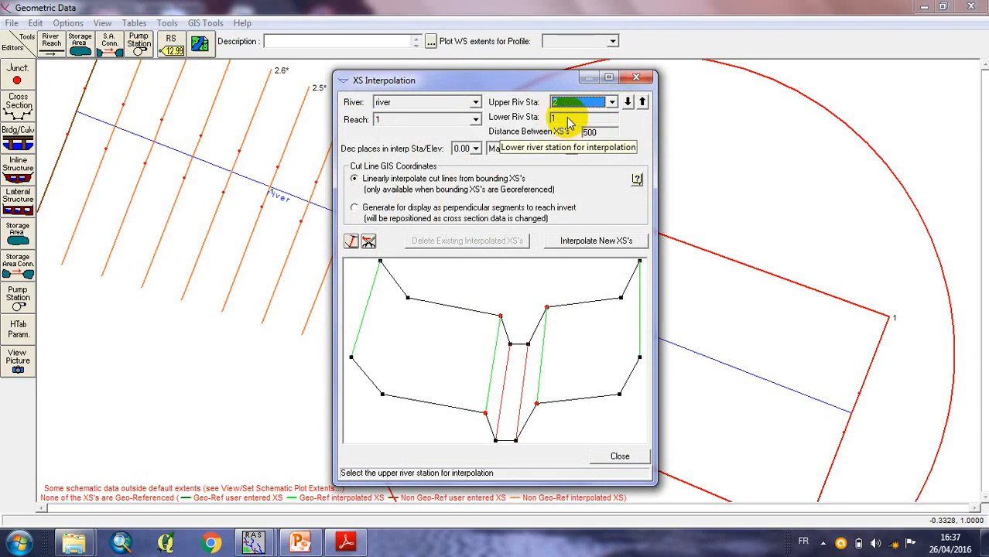
pyautogui.click(596, 145)
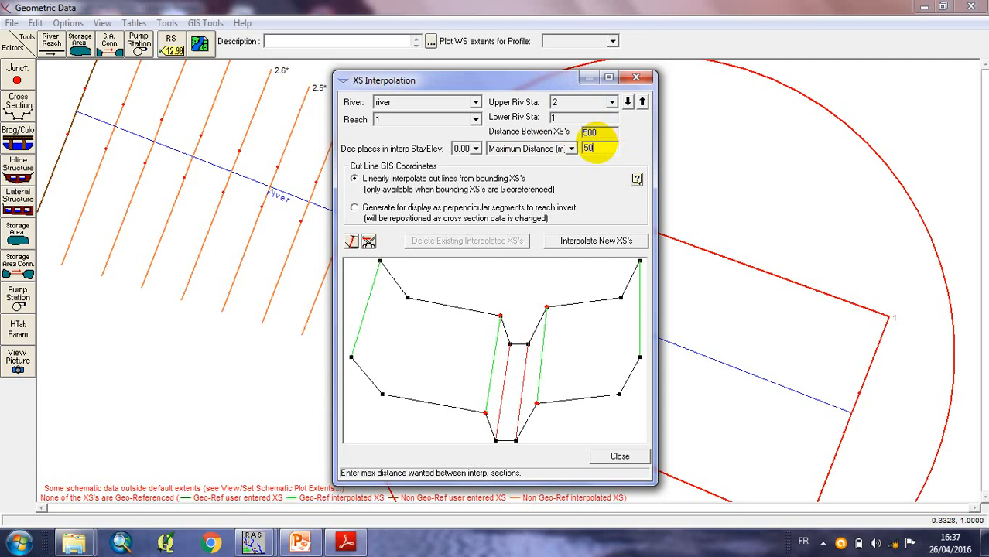
pyautogui.click(585, 242)
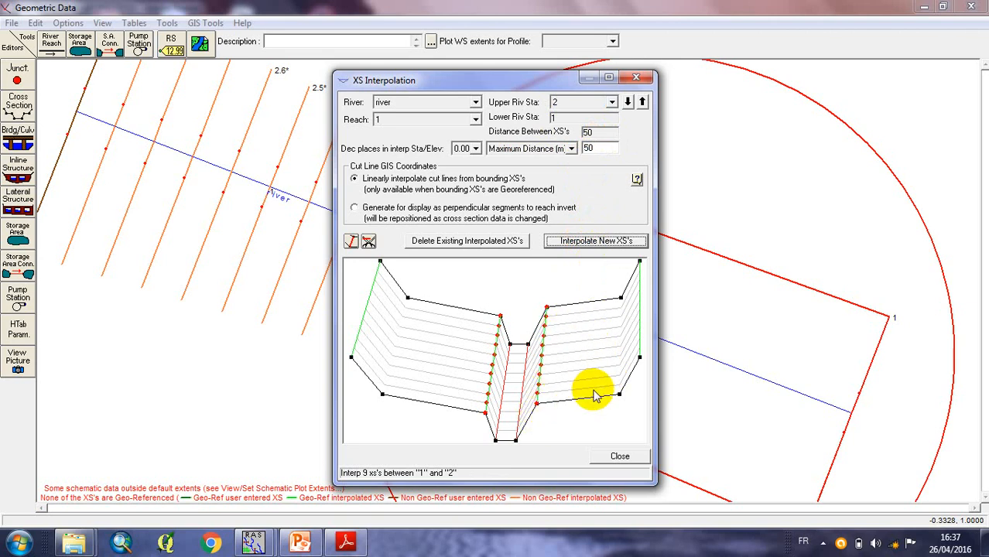
pyautogui.click(608, 458)
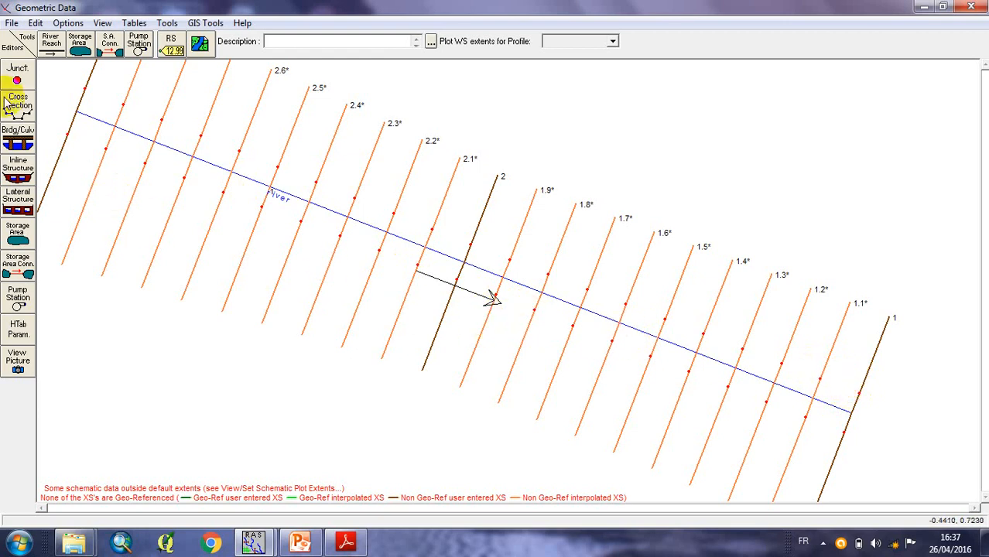
# - Try to save the geometry data under the title "geometry" in the project folder
pyautogui.click(10, 22)
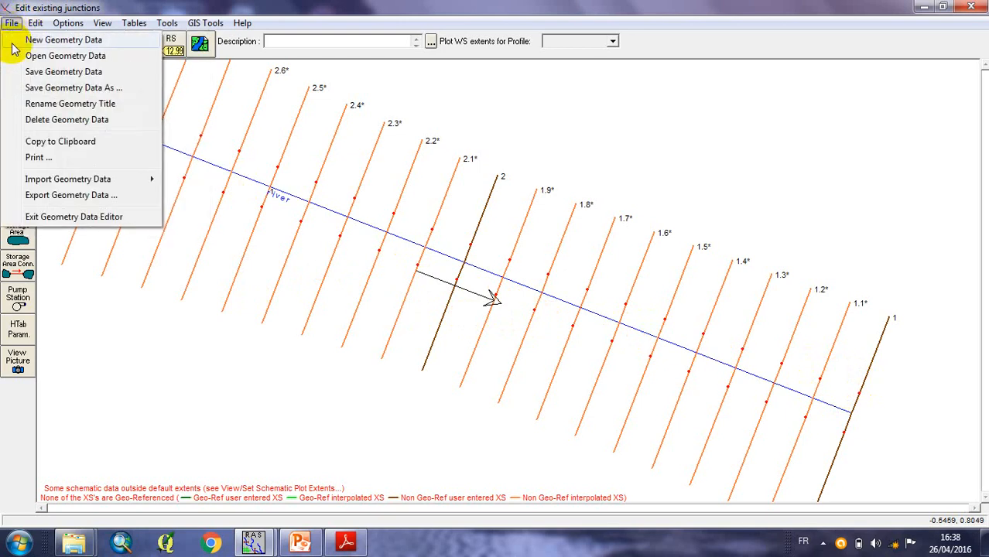
pyautogui.click(53, 72)
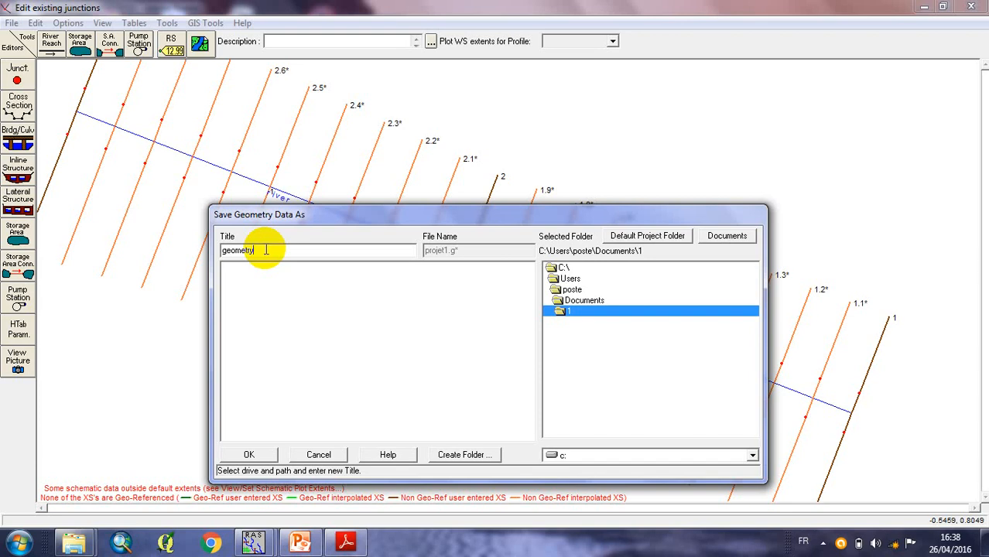
pyautogui.press('Return')
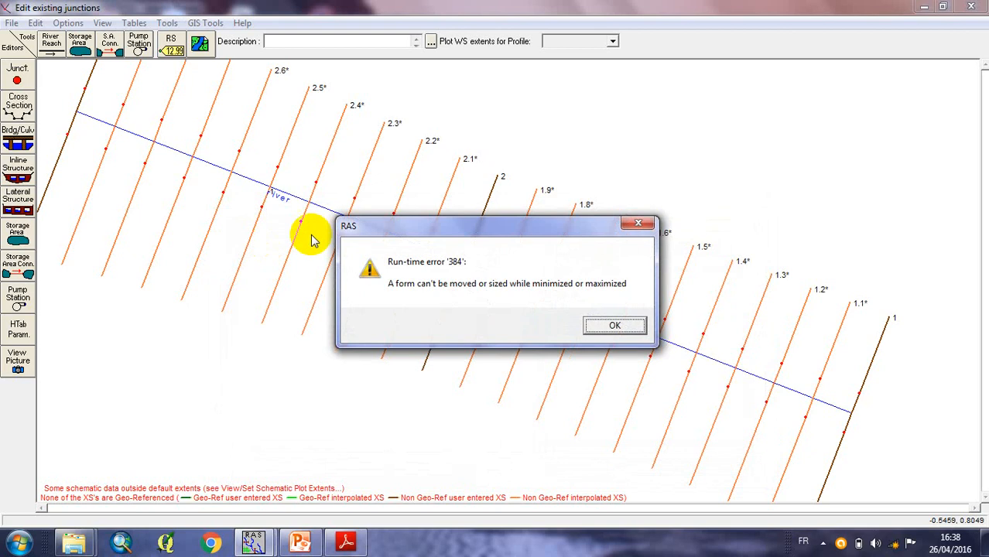
pyautogui.click(602, 325)
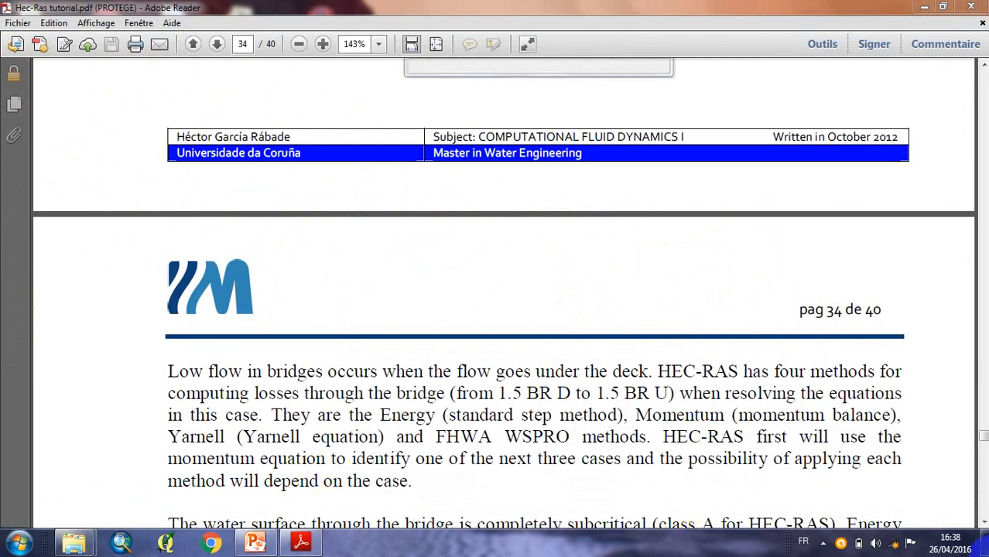
pyautogui.click(824, 544)
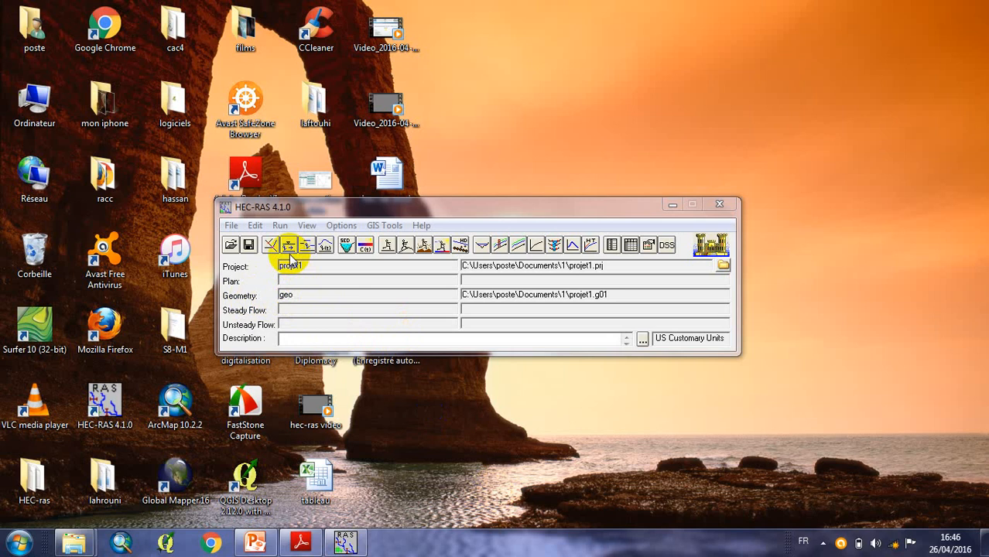
# - Open the steady flow data editor from the HEC-RAS main window and enlarge it to full screen
pyautogui.click(291, 249)
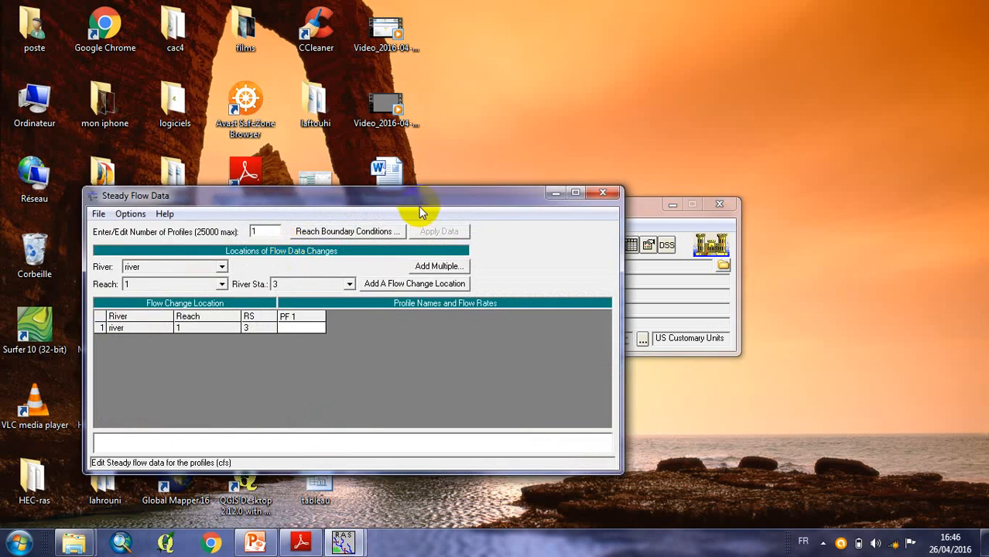
pyautogui.moveTo(422, 196); pyautogui.dragTo(478, 216)
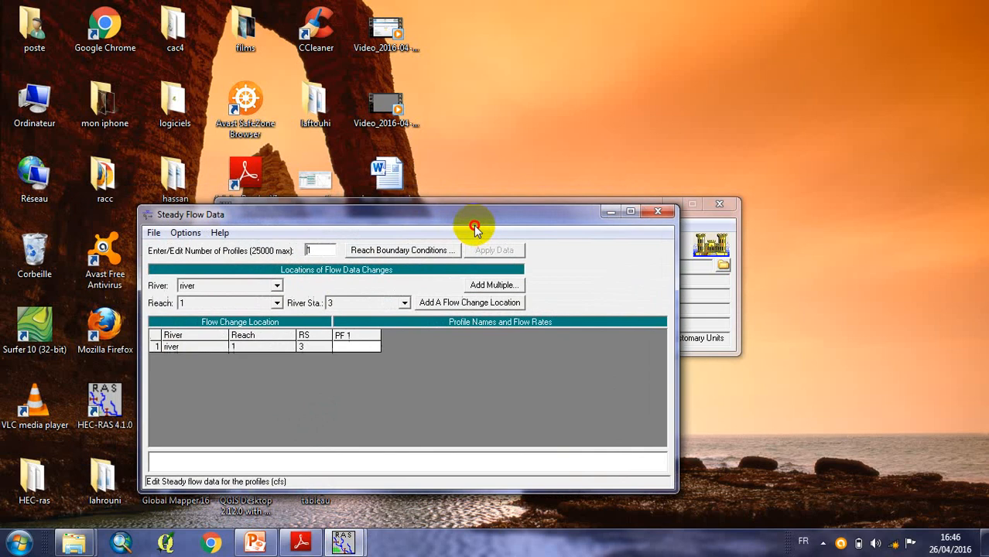
pyautogui.click(631, 212)
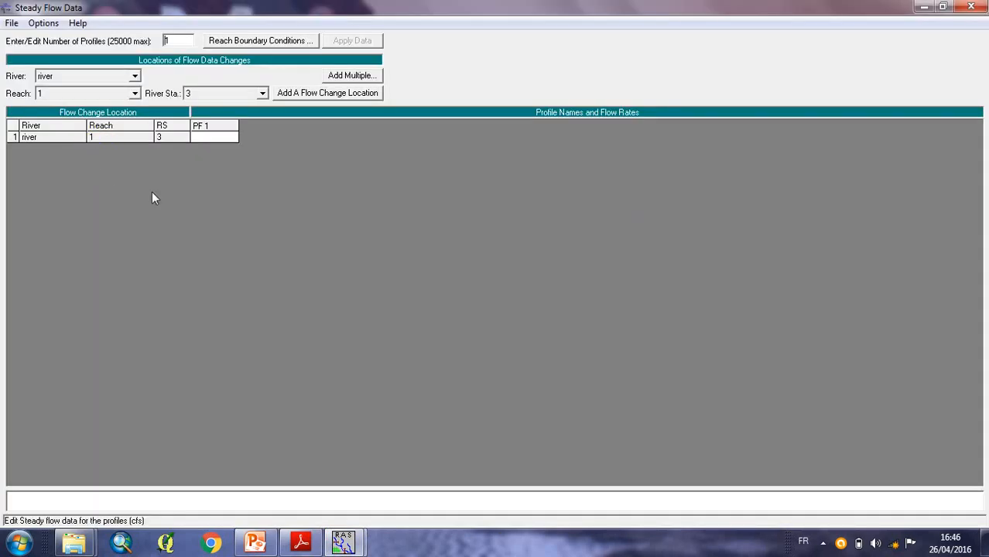
# - Consult the return periods and flows on slide 4 in PowerPoint, and set the number of flow profiles to 3 in HEC-RAS
pyautogui.click(180, 40)
pyautogui.press('BackSpace')
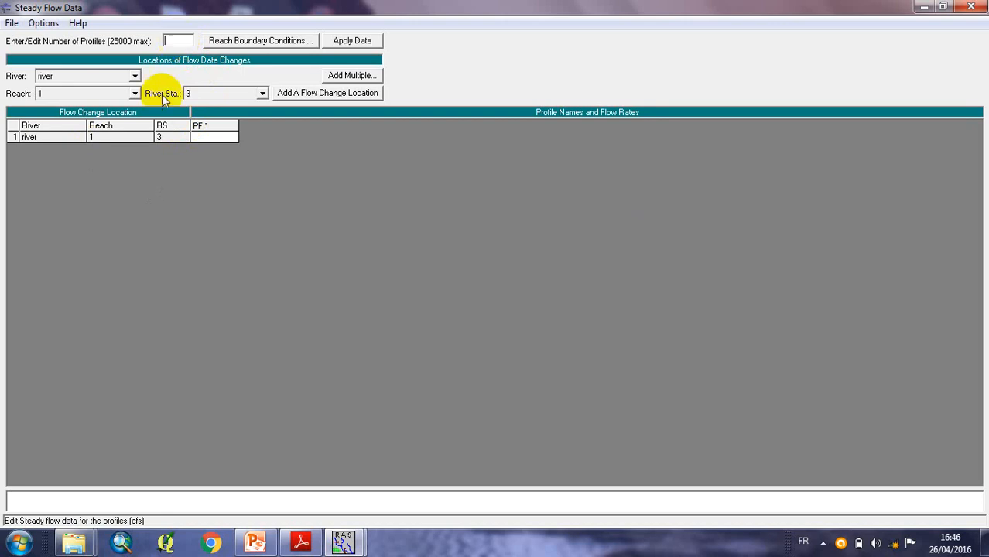
pyautogui.click(253, 542)
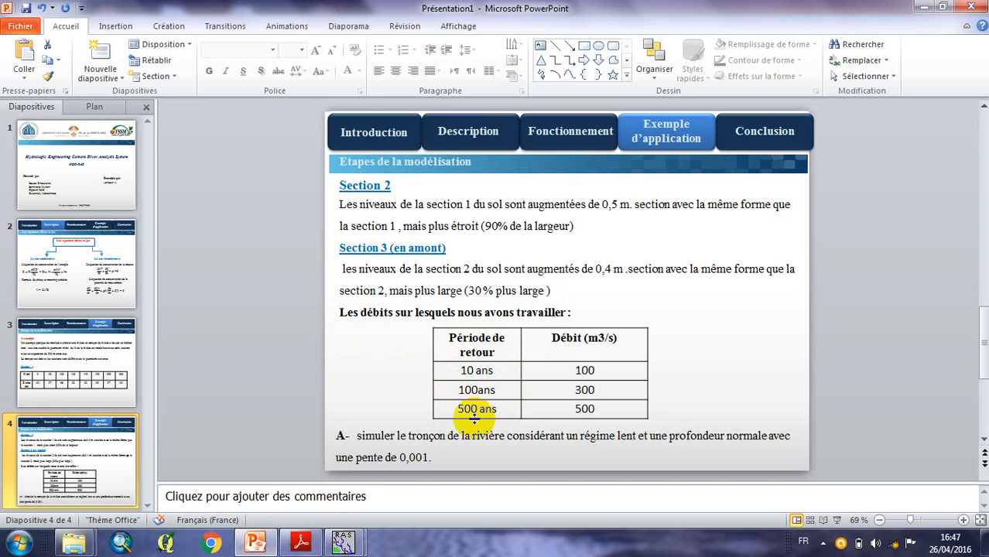
pyautogui.moveTo(368, 532)
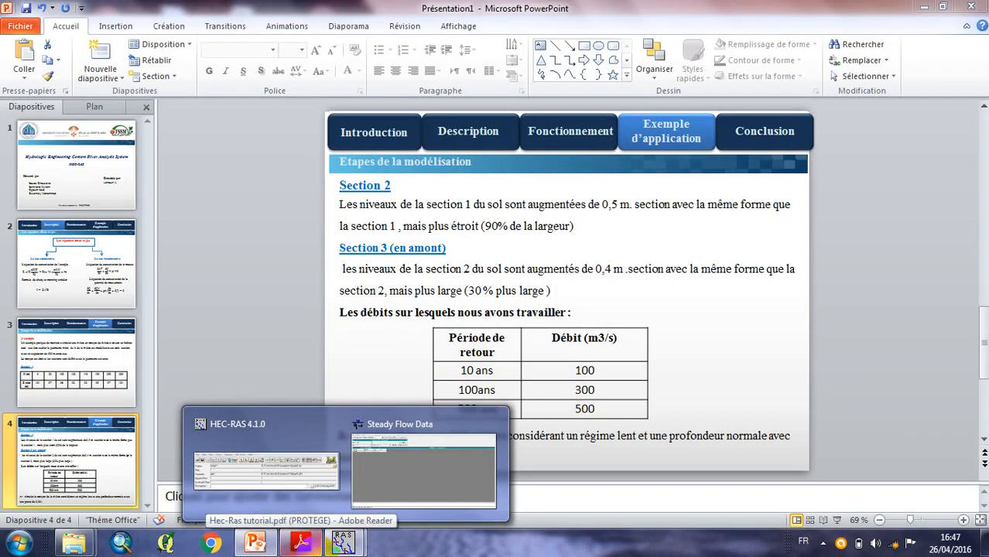
pyautogui.click(393, 479)
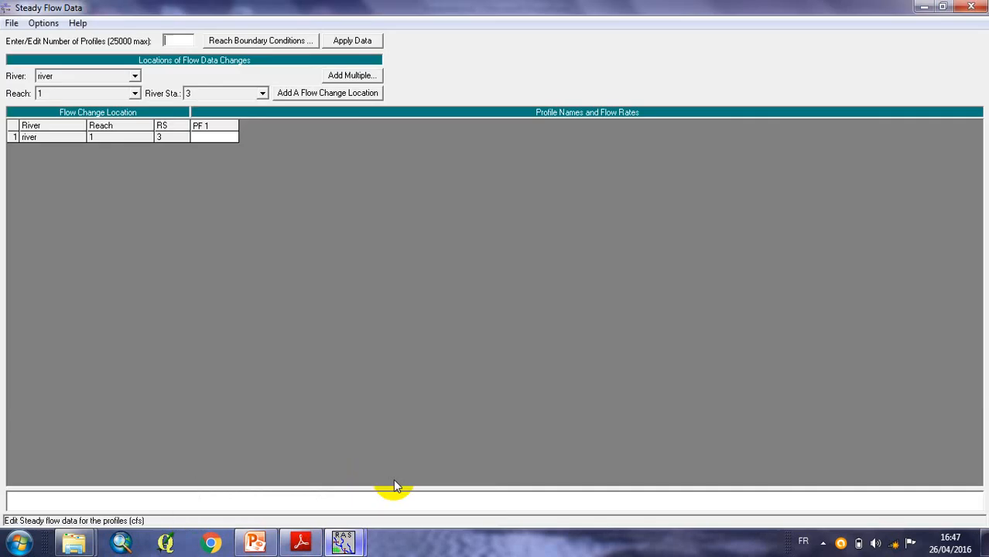
pyautogui.click(176, 40)
pyautogui.write('3')
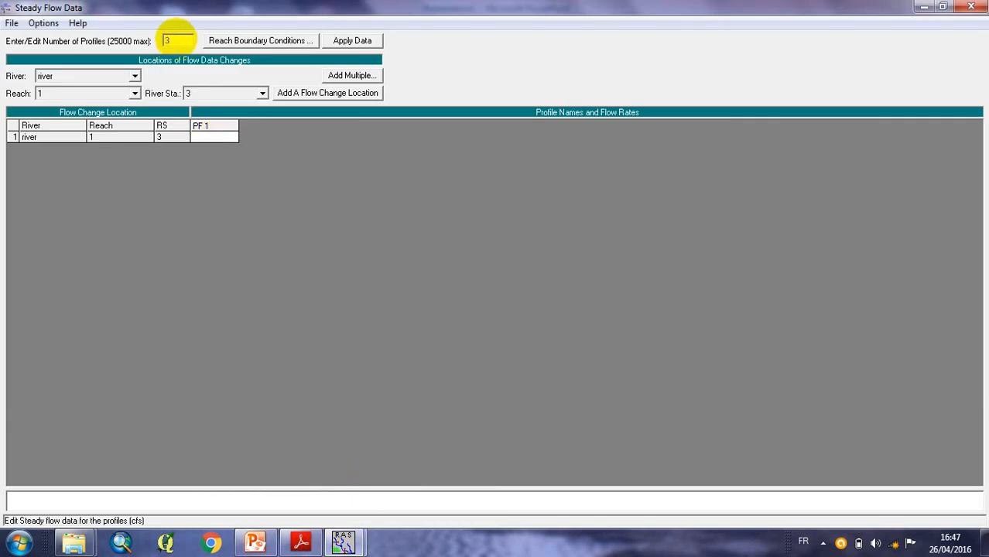
pyautogui.click(272, 169)
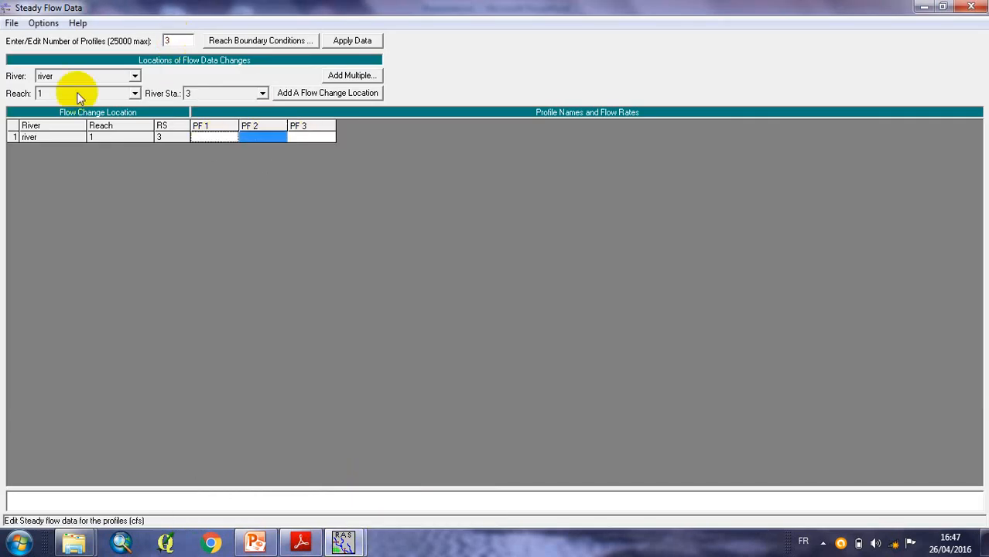
pyautogui.click(144, 175)
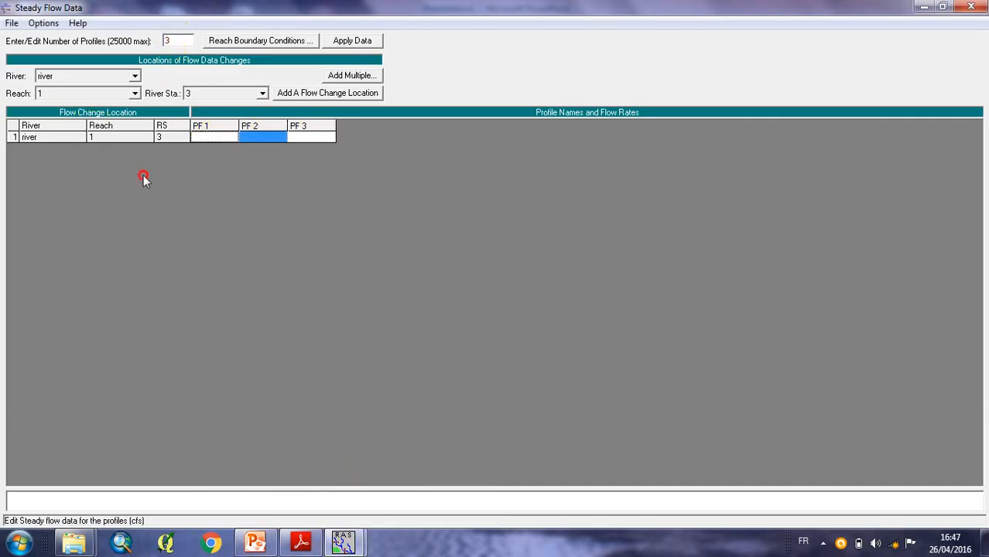
# - Open the profile names for editing and rename the first flow profile as T=10
pyautogui.click(44, 24)
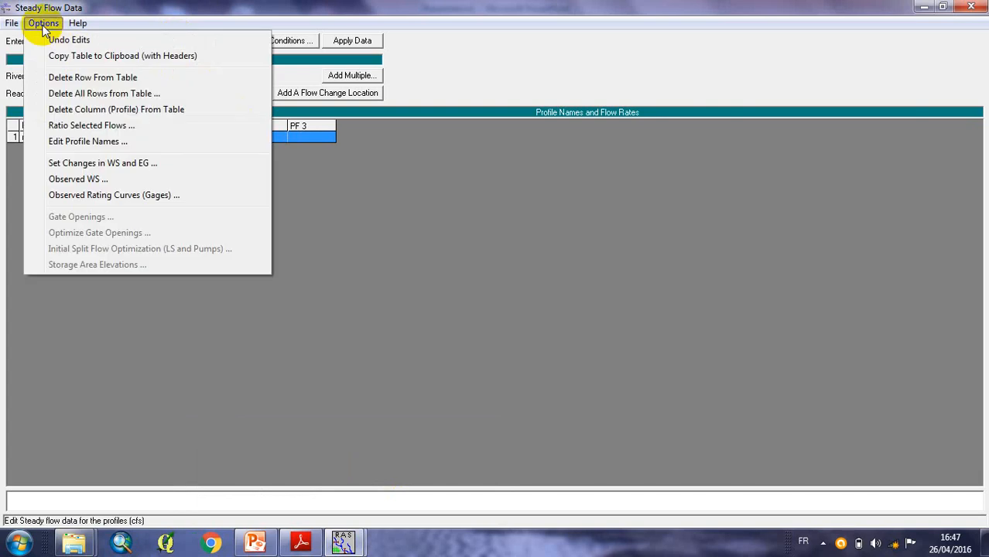
pyautogui.click(90, 147)
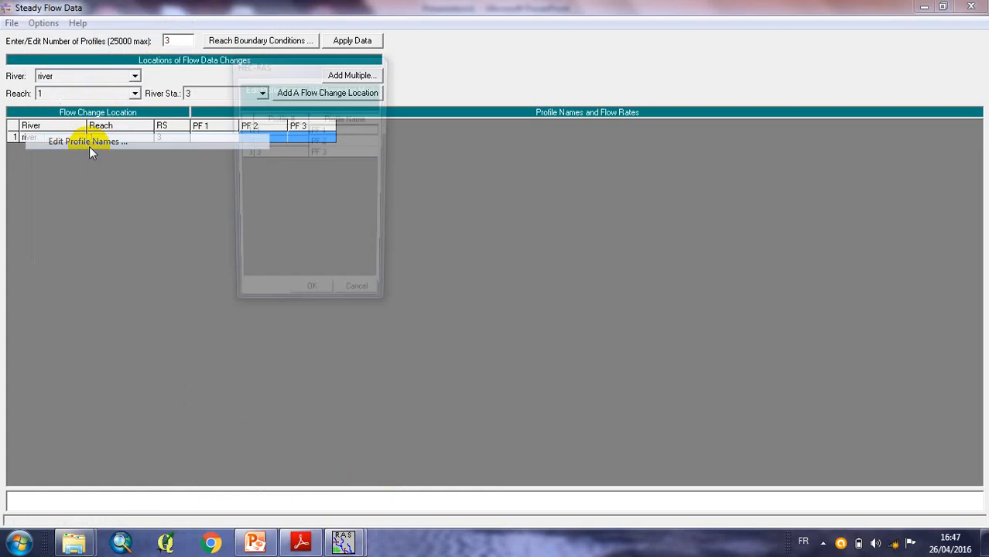
pyautogui.click(333, 131)
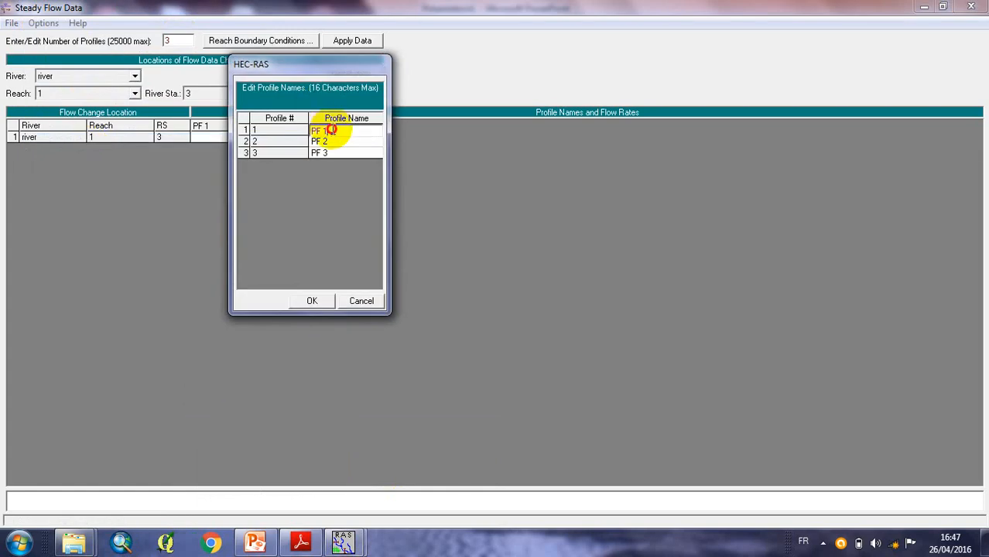
pyautogui.press('BackSpace')
pyautogui.press('BackSpace')
pyautogui.write('T=10')
# - Rename the second flow profile as T=100
pyautogui.click(331, 142)
pyautogui.press('BackSpace')
pyautogui.press('BackSpace')
pyautogui.press('BackSpace')
pyautogui.press('BackSpace')
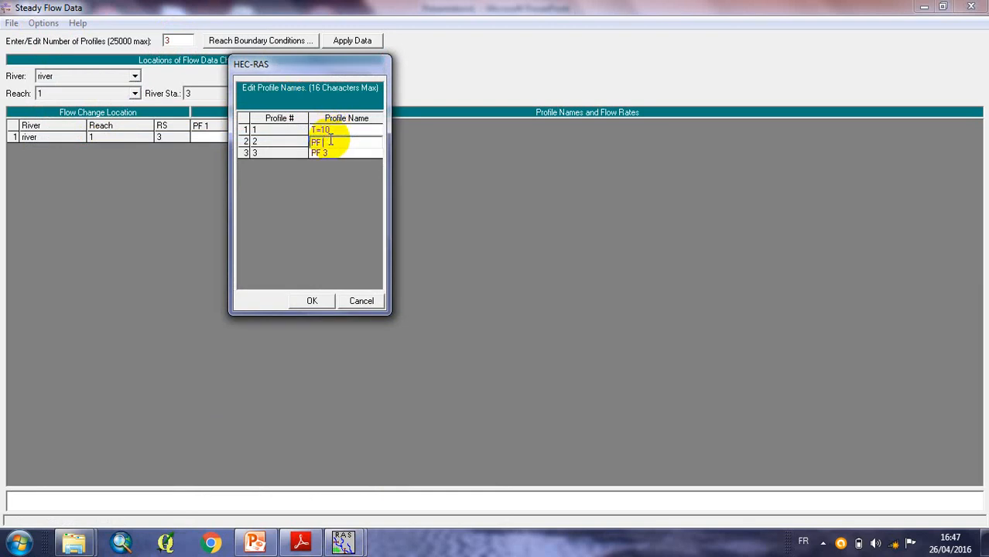
pyautogui.write('T=100')
# - Rename the third flow profile as T=500 and accept the profile names
pyautogui.click(333, 152)
pyautogui.press('BackSpace')
pyautogui.press('BackSpace')
pyautogui.press('BackSpace')
pyautogui.press('BackSpace')
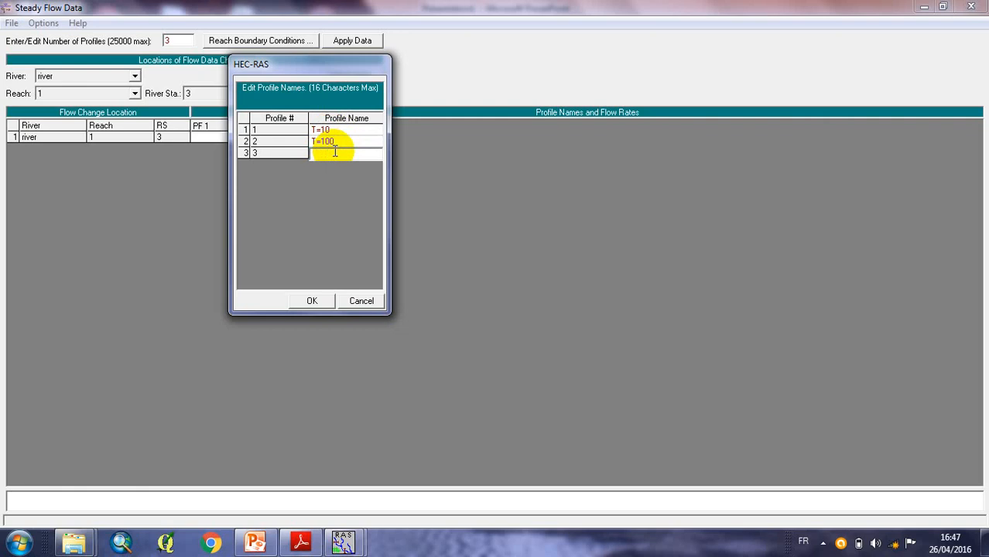
pyautogui.write('T=500')
pyautogui.click(305, 301)
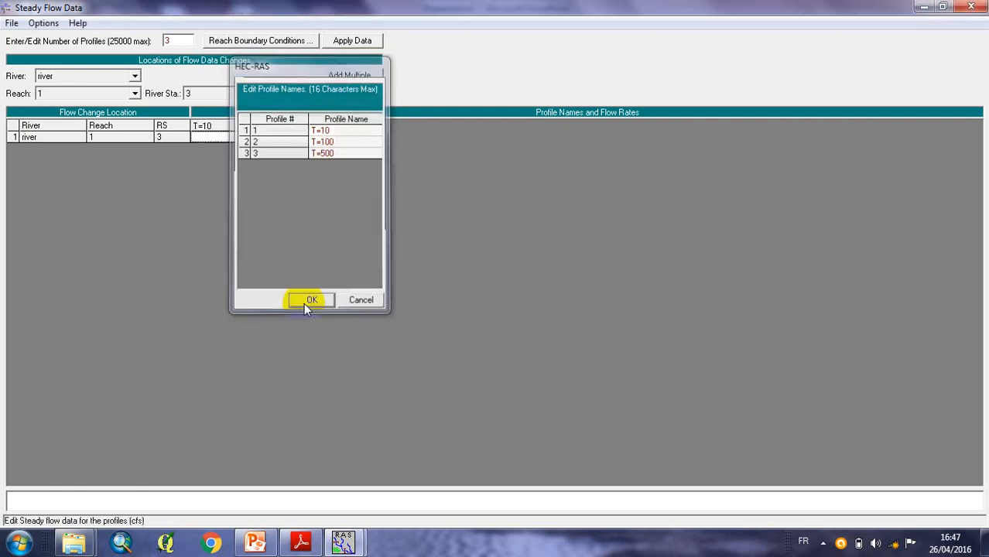
# - Enter flows of 100, 300 and 500 at river station 3 for profiles T=10, T=100 and T=500
pyautogui.click(206, 136)
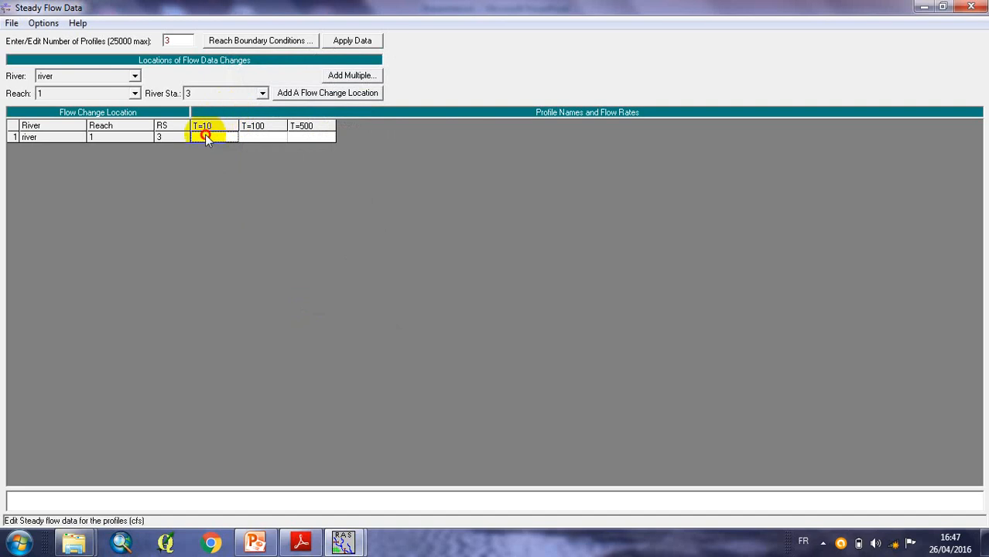
pyautogui.click(205, 137)
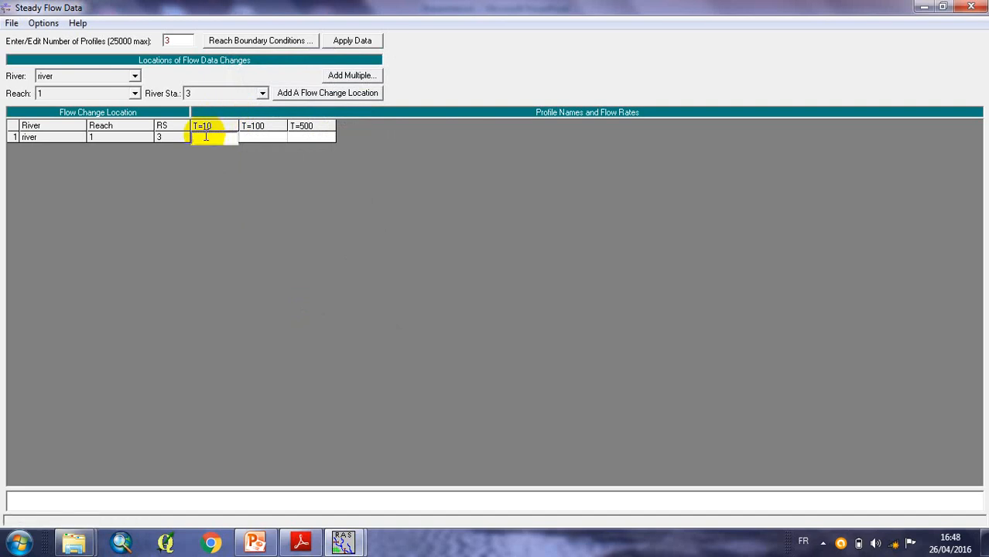
pyautogui.write('100')
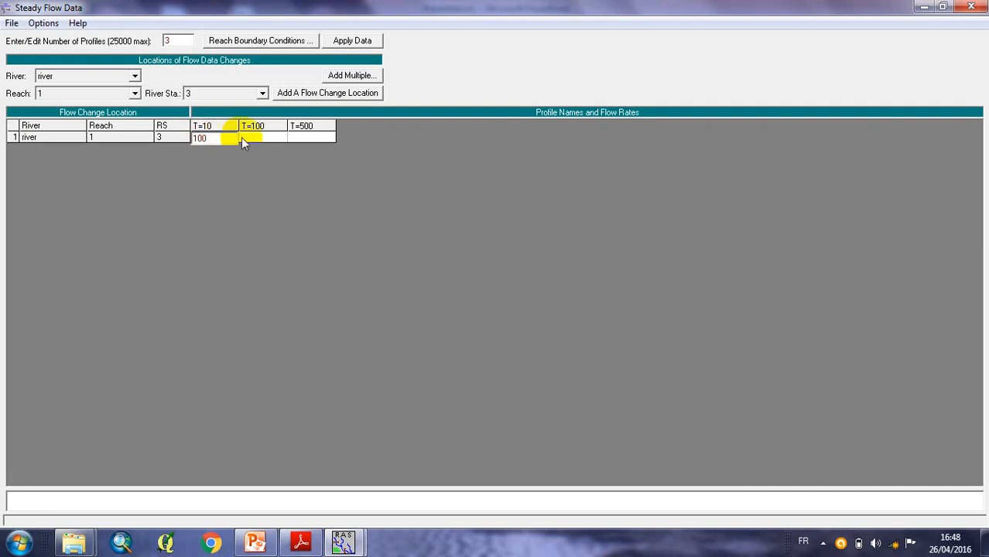
pyautogui.click(261, 137)
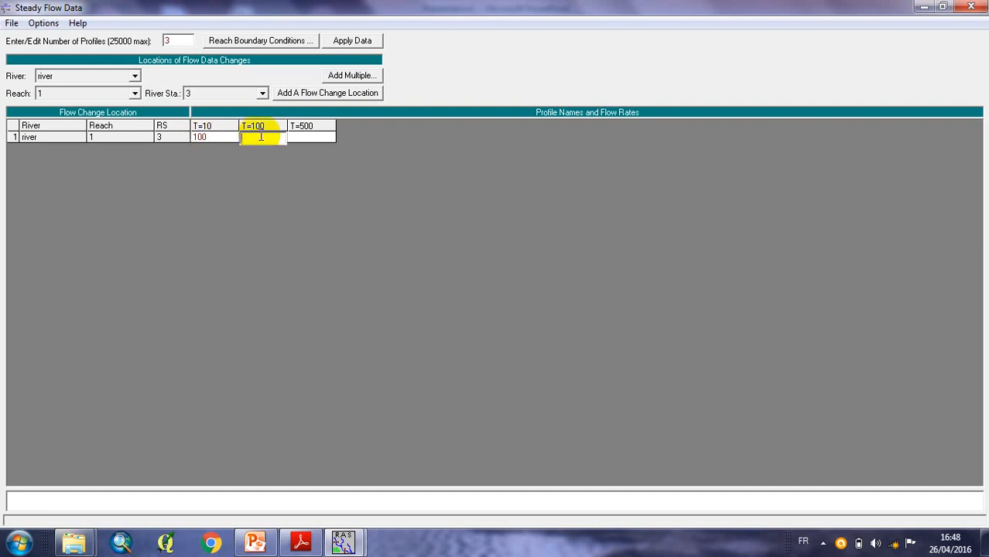
pyautogui.write('300')
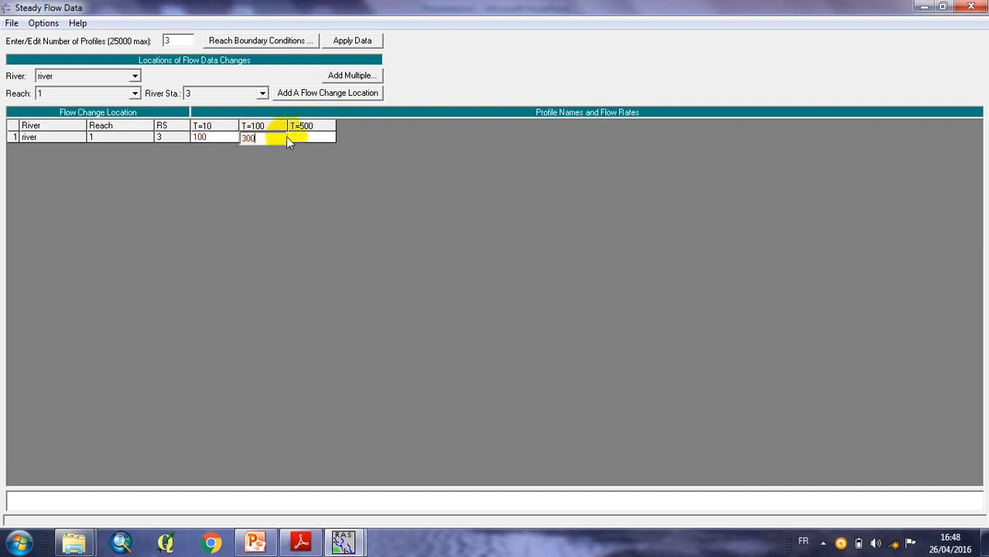
pyautogui.click(308, 137)
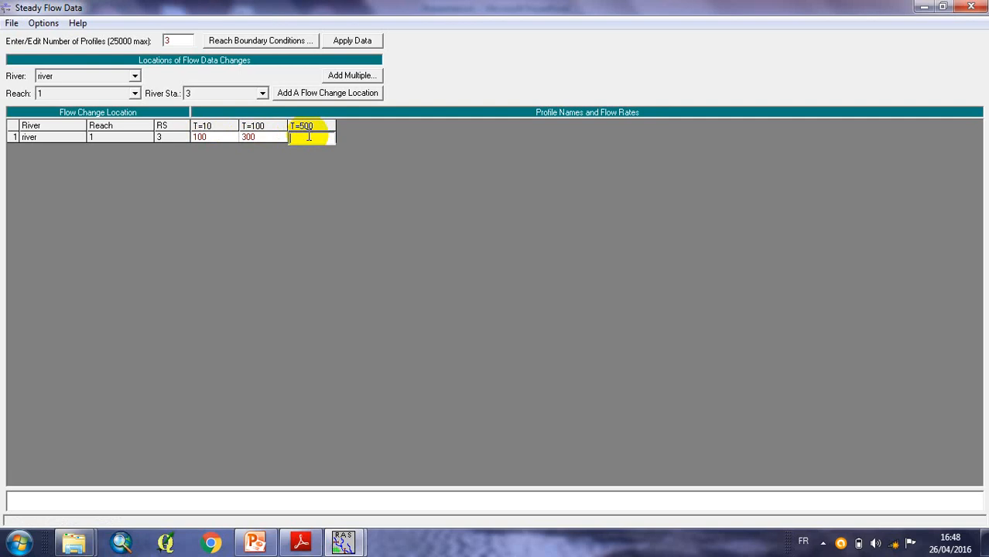
pyautogui.write('500')
pyautogui.click(390, 183)
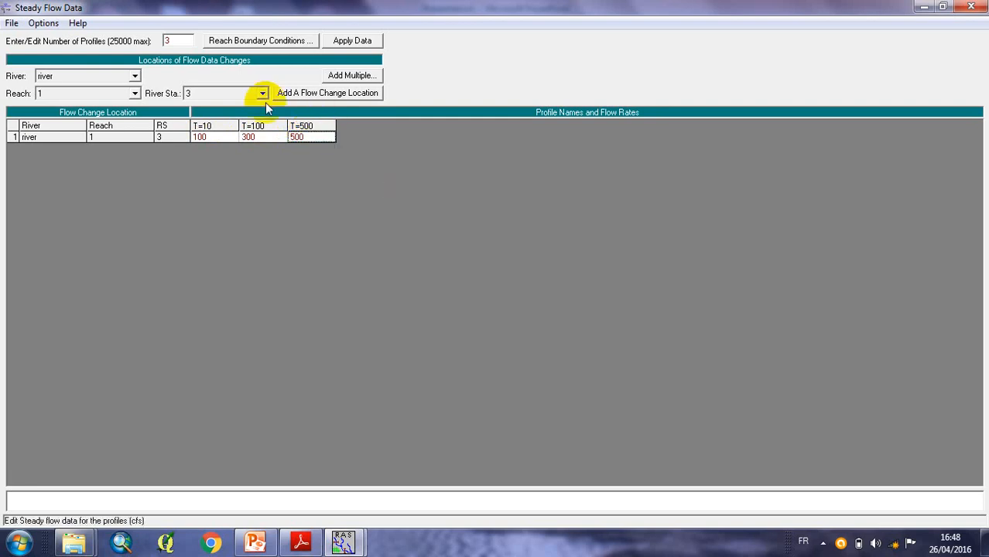
# - Set the downstream boundary condition to normal depth for all profiles with slope 0.001, consulting slide 4 in PowerPoint for the slope
pyautogui.click(284, 43)
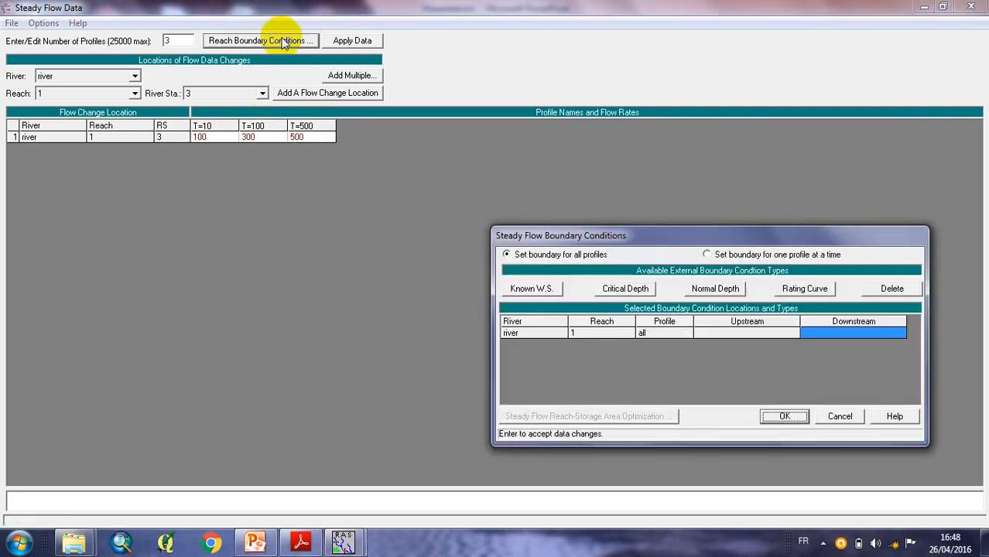
pyautogui.moveTo(752, 241); pyautogui.dragTo(598, 175)
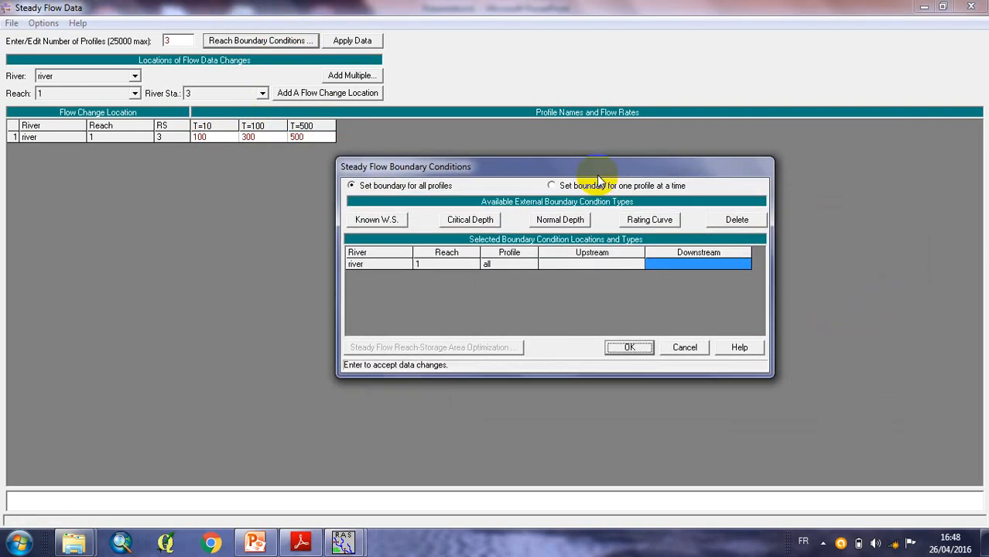
pyautogui.click(559, 221)
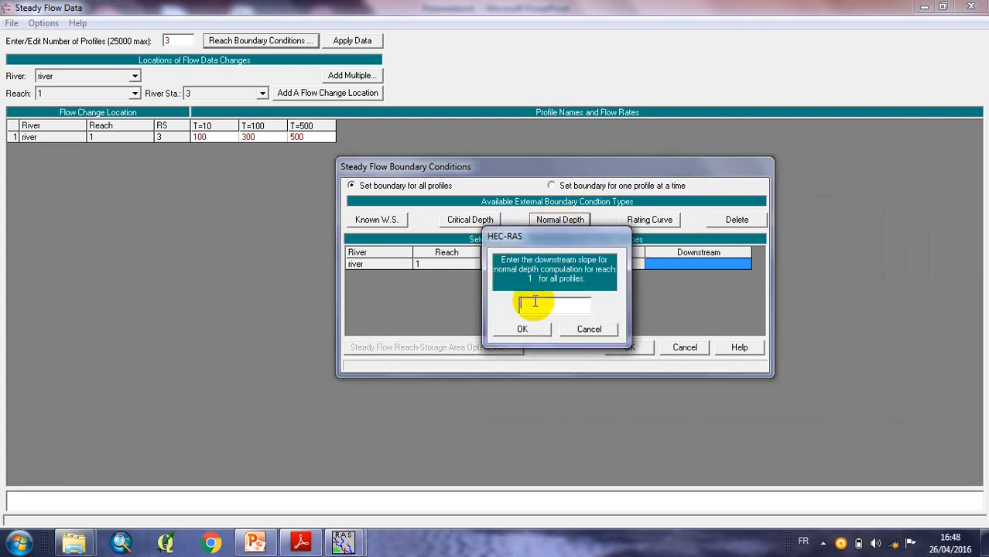
pyautogui.click(257, 547)
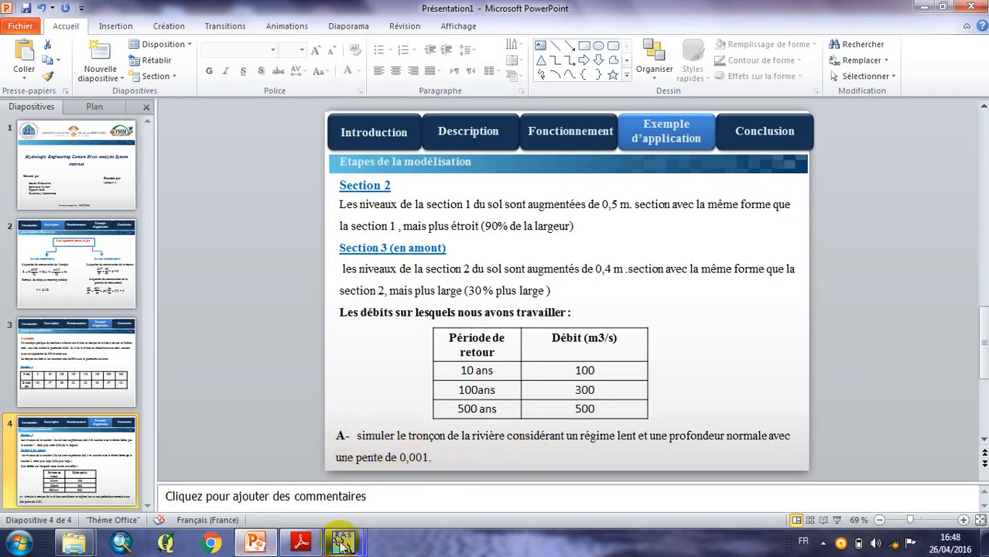
pyautogui.moveTo(342, 544)
pyautogui.click(393, 435)
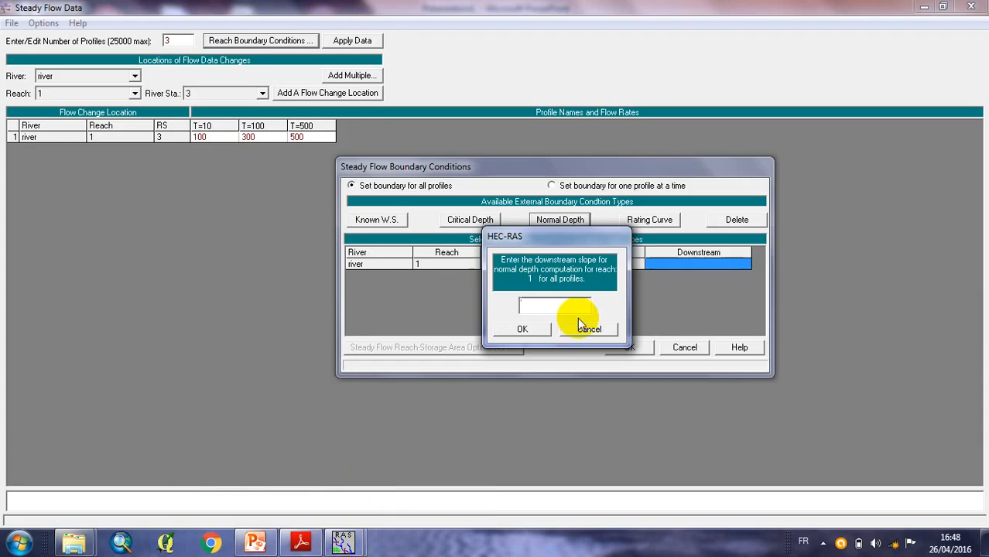
pyautogui.write('0.')
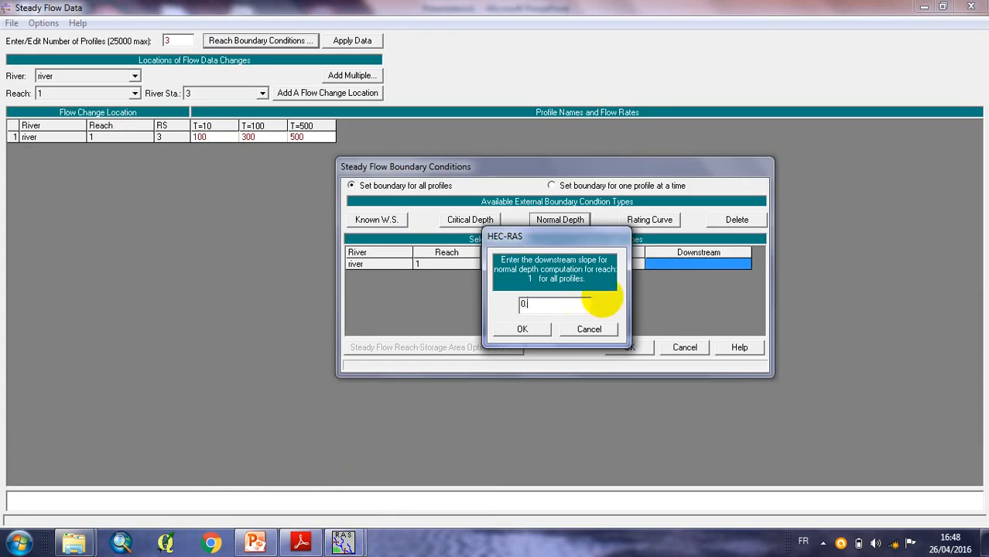
pyautogui.write('00')
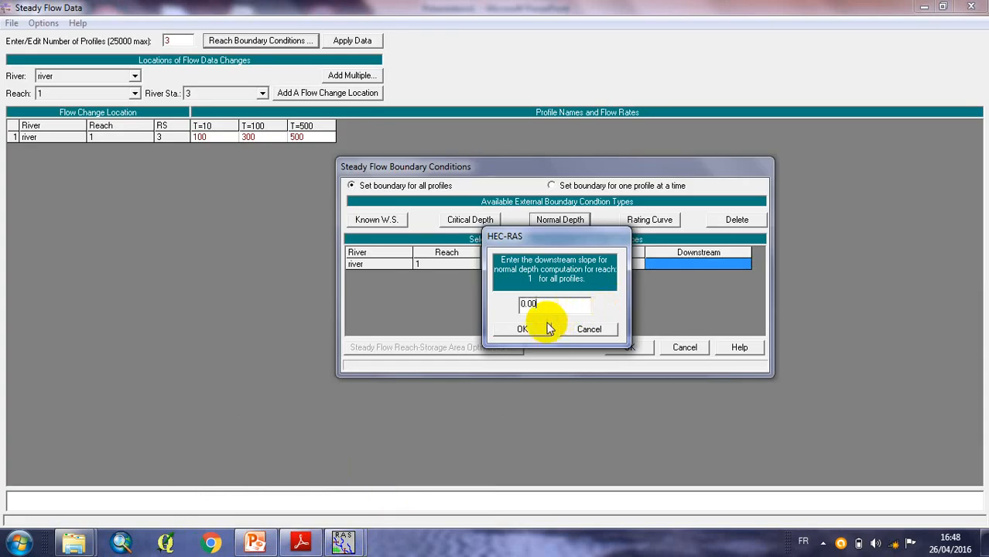
pyautogui.write('1')
pyautogui.click(534, 329)
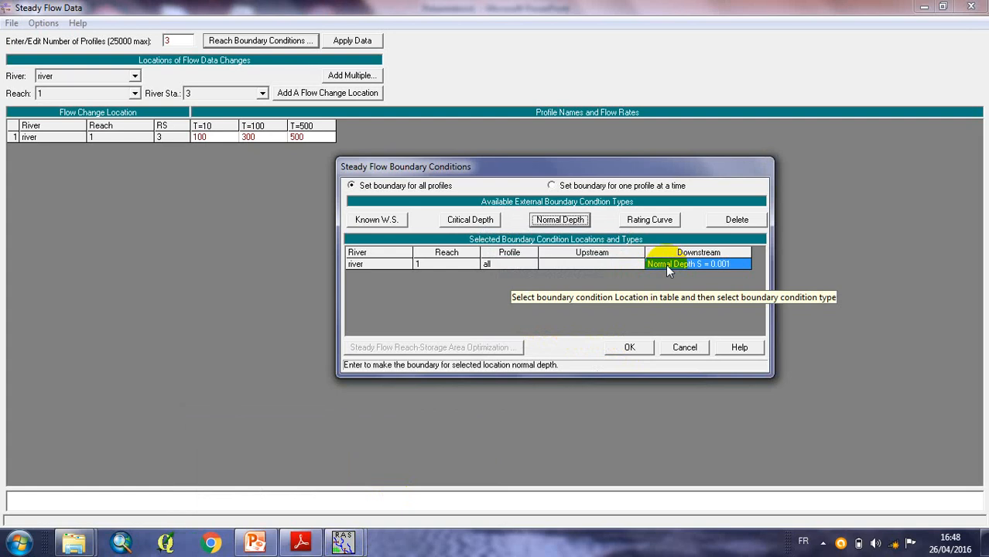
pyautogui.click(629, 348)
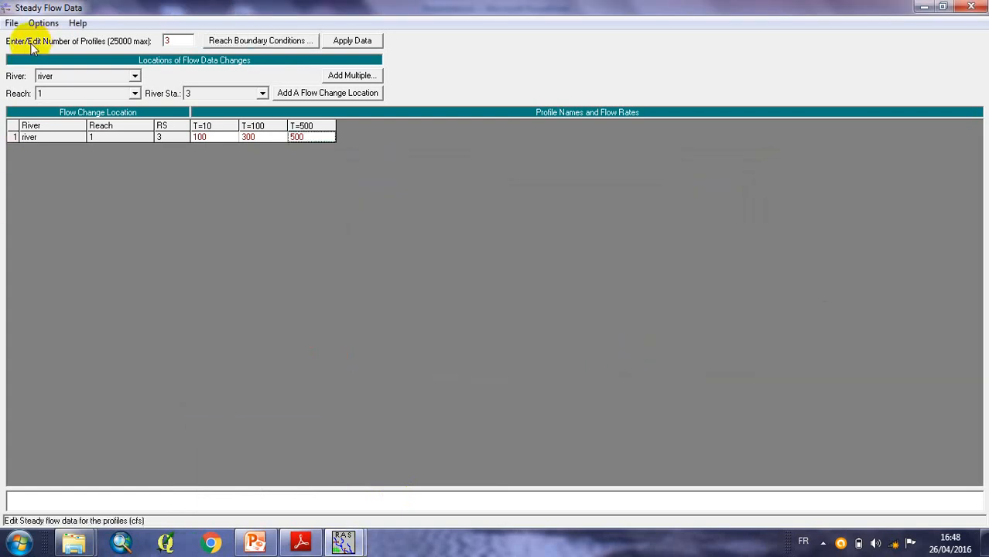
# - Save the steady flow data under the title "flow" in the project folder and return to the HEC-RAS main window
pyautogui.click(14, 24)
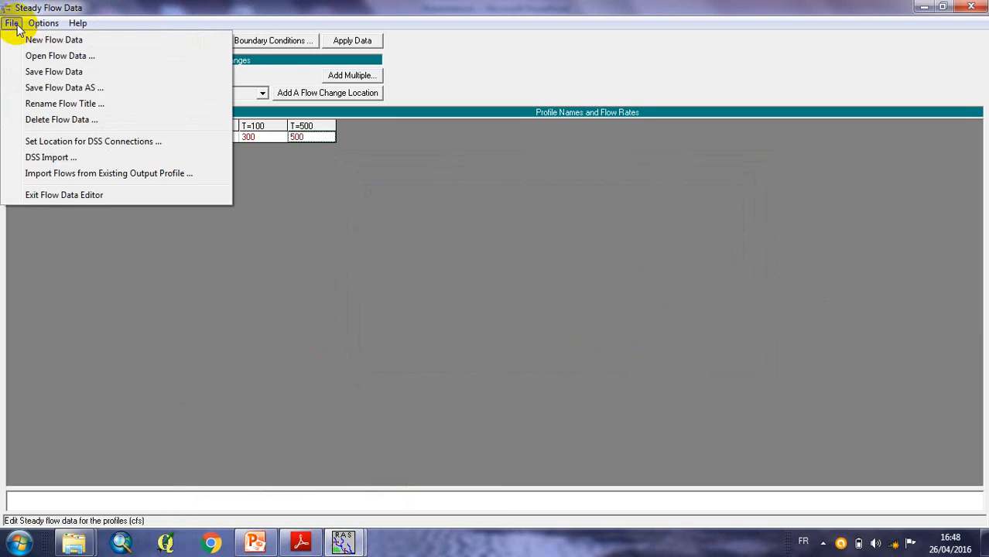
pyautogui.click(32, 72)
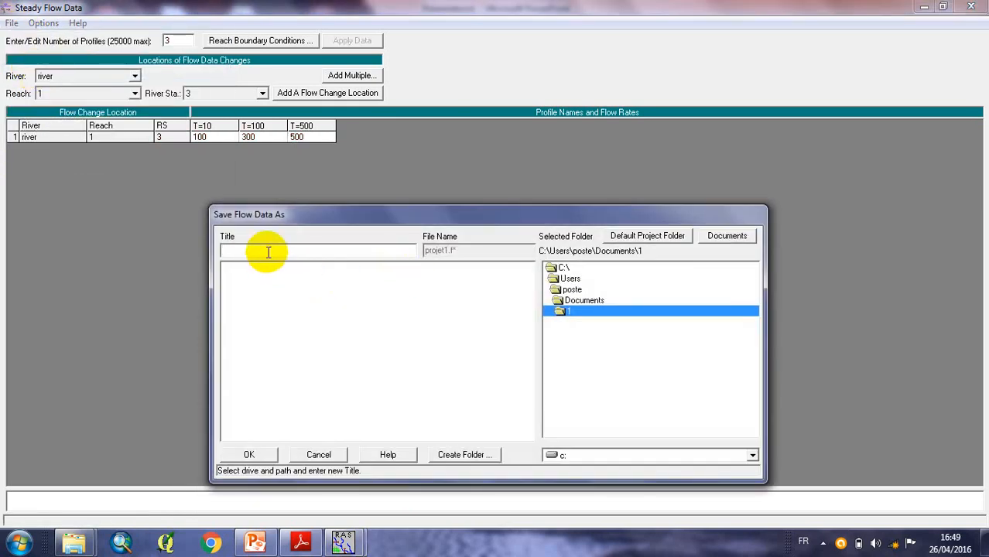
pyautogui.write('flow')
pyautogui.click(251, 455)
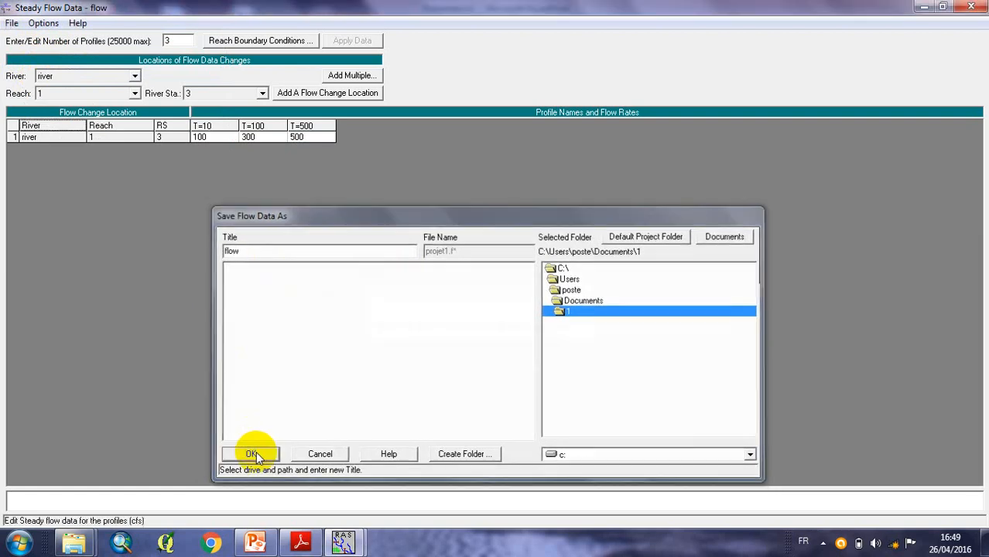
pyautogui.click(971, 8)
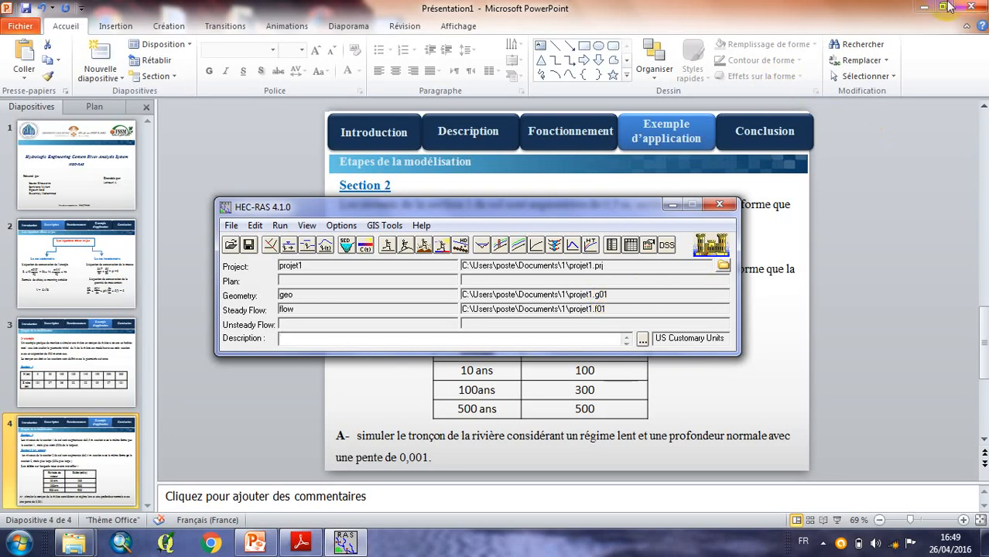
pyautogui.click(923, 7)
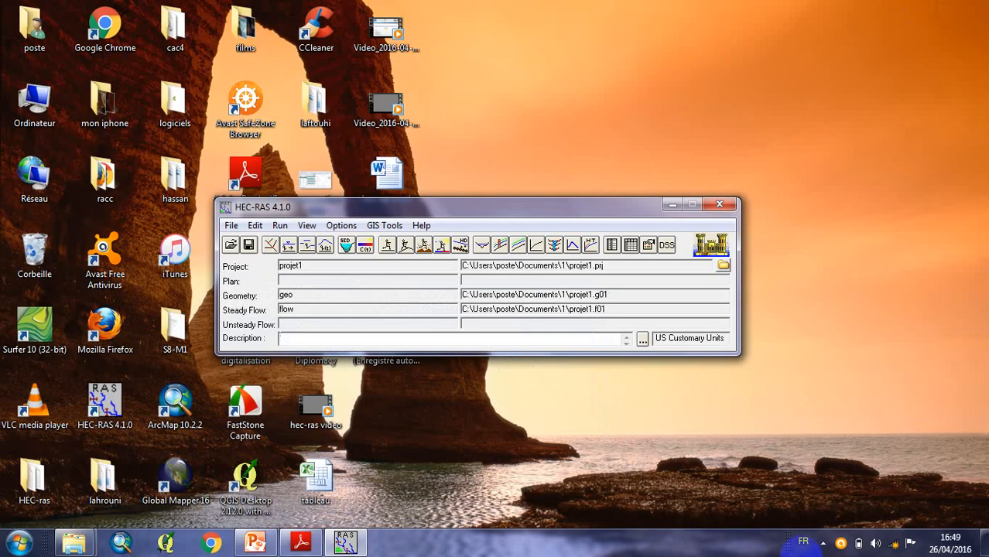
pyautogui.click(823, 543)
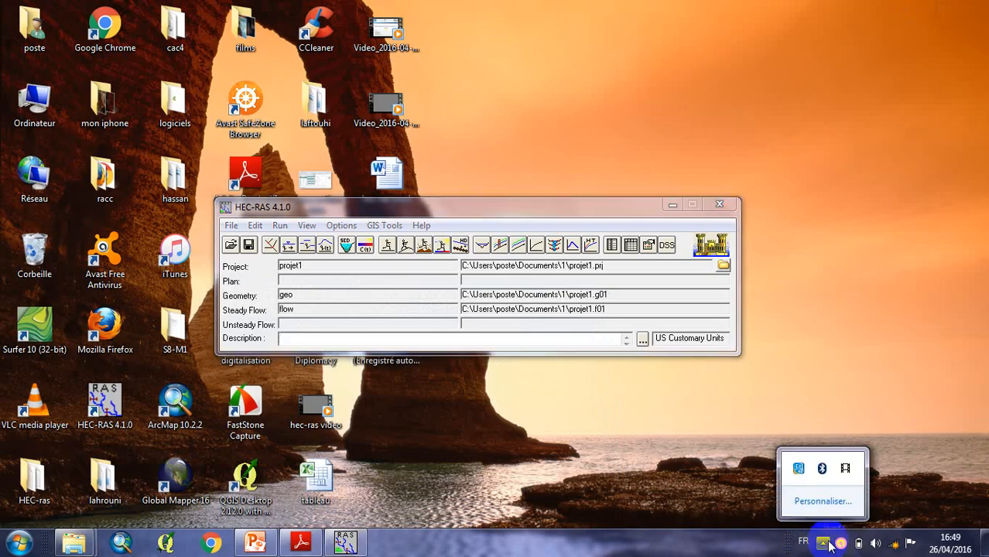
pyautogui.click(844, 470)
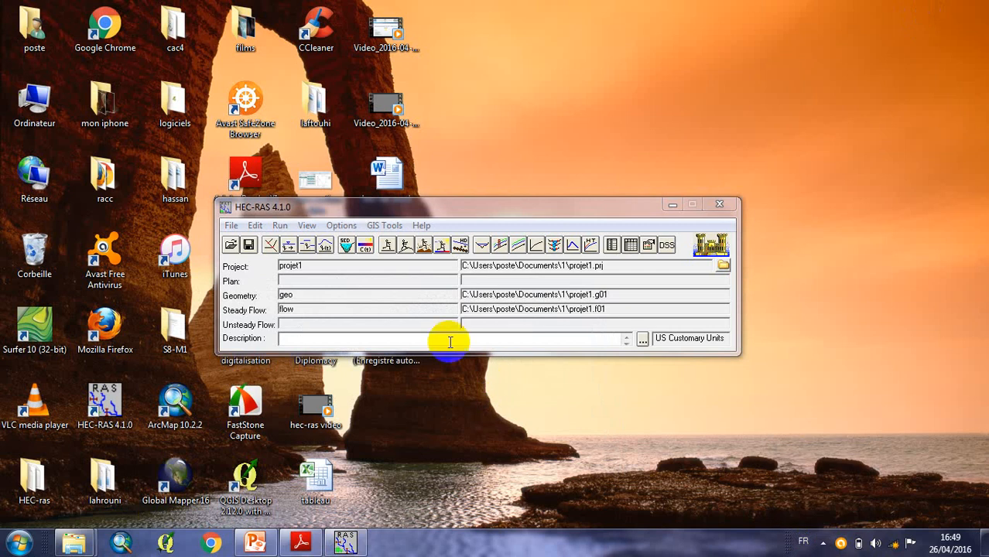
# - Create a new steady flow analysis plan titled "plan" in the project folder with the short identifier s=0.001
pyautogui.click(386, 247)
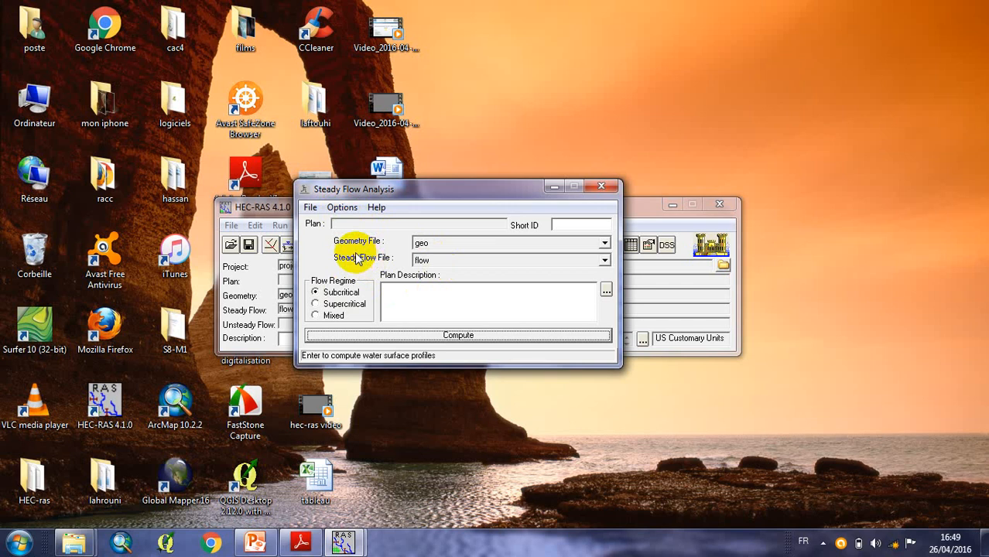
pyautogui.click(340, 209)
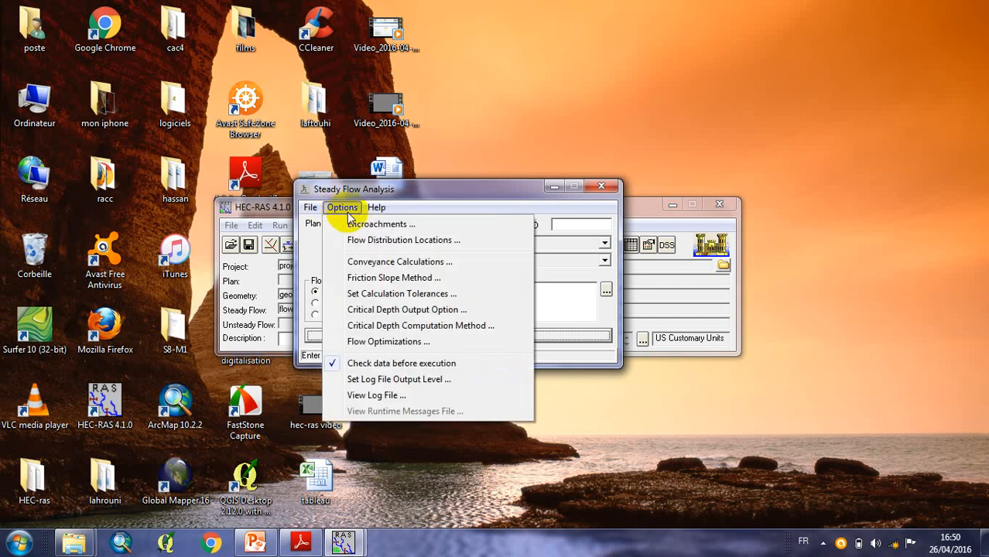
pyautogui.click(584, 300)
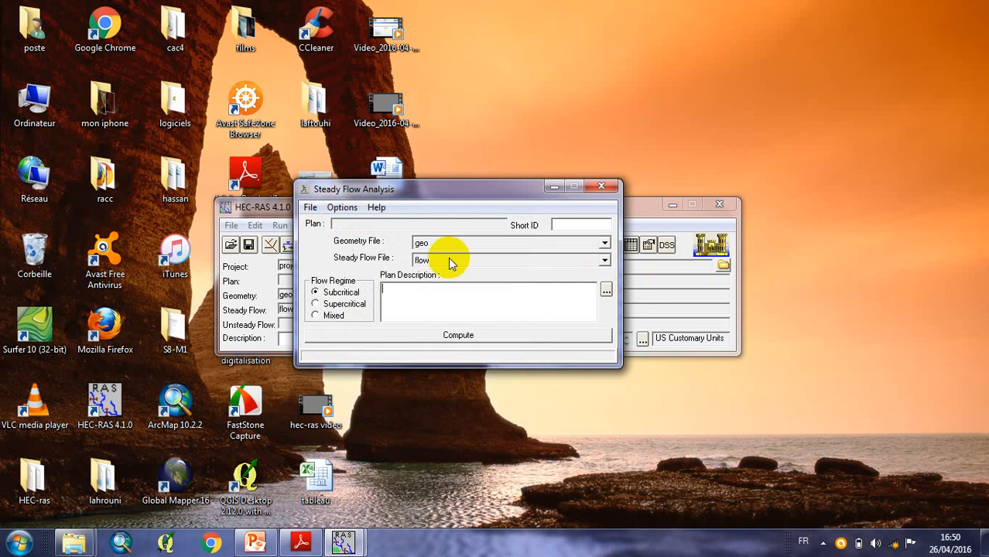
pyautogui.click(310, 207)
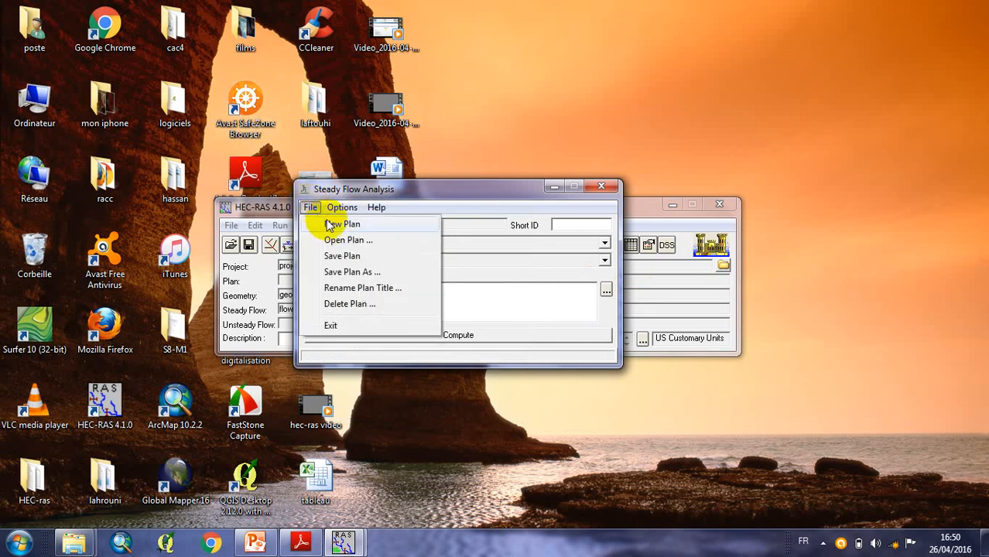
pyautogui.click(337, 224)
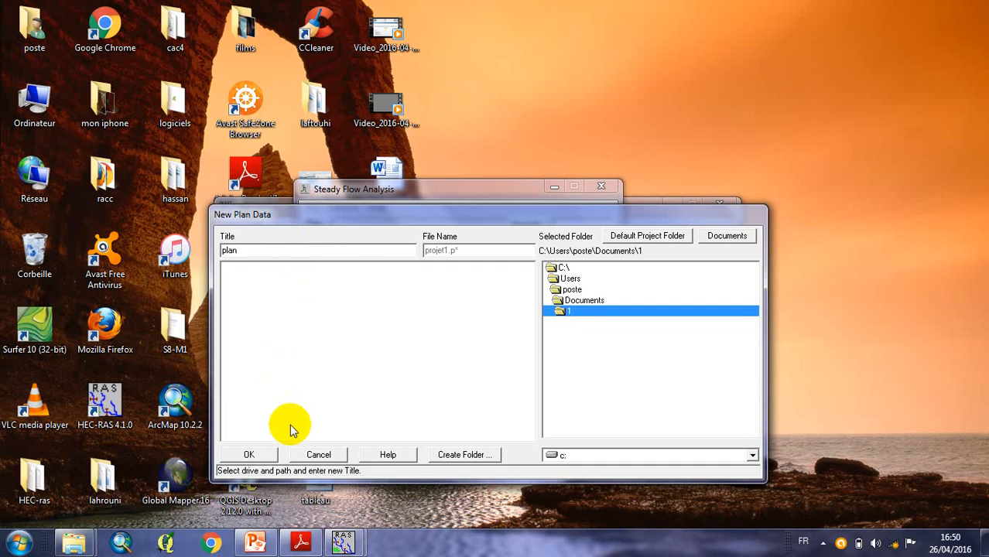
pyautogui.click(252, 455)
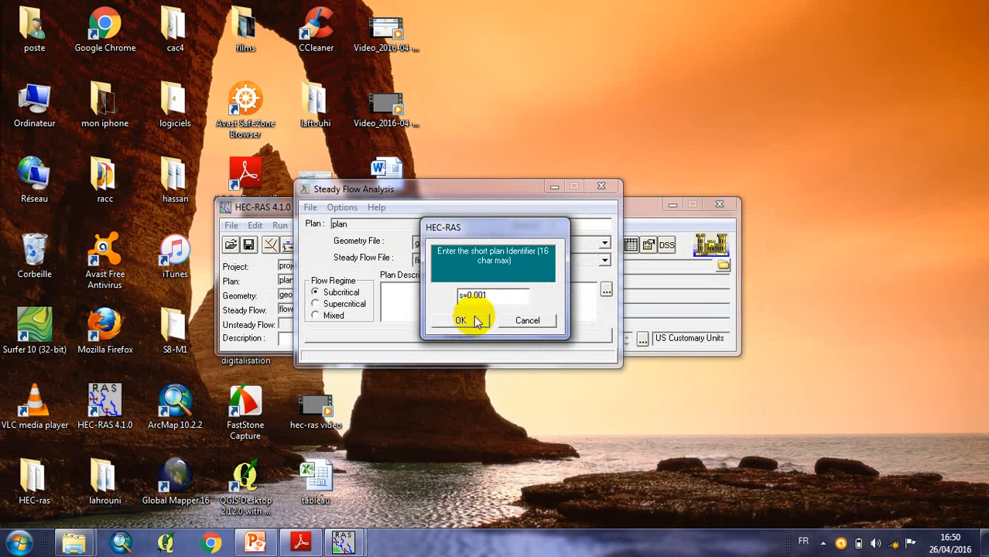
pyautogui.click(467, 321)
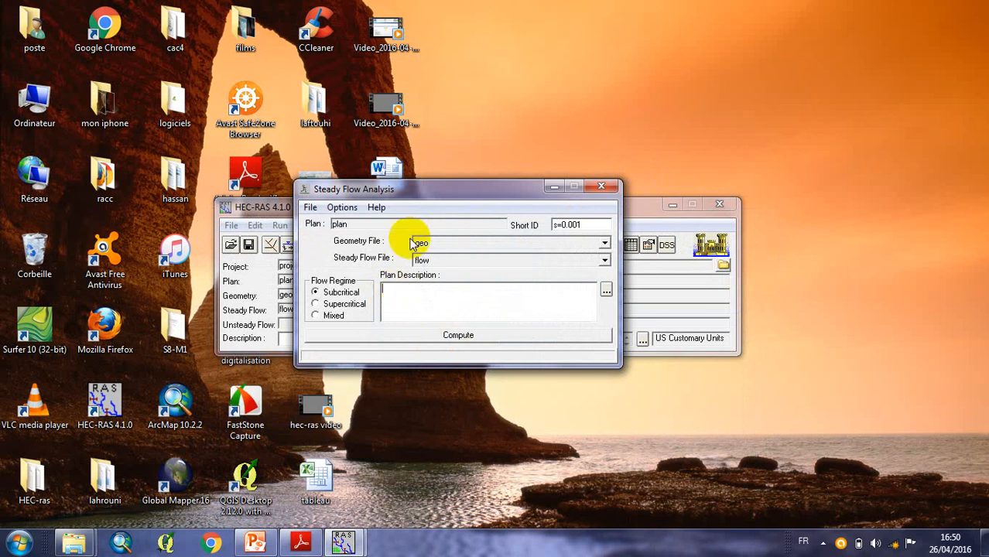
# - Select "geo" as the plan's geometry file and "flow" as its steady flow file
pyautogui.click(605, 244)
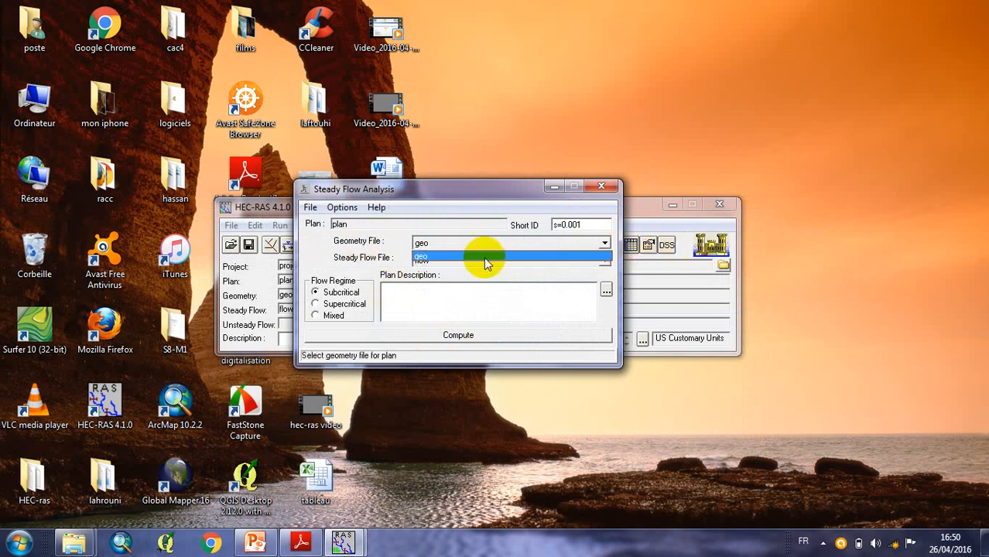
pyautogui.click(494, 269)
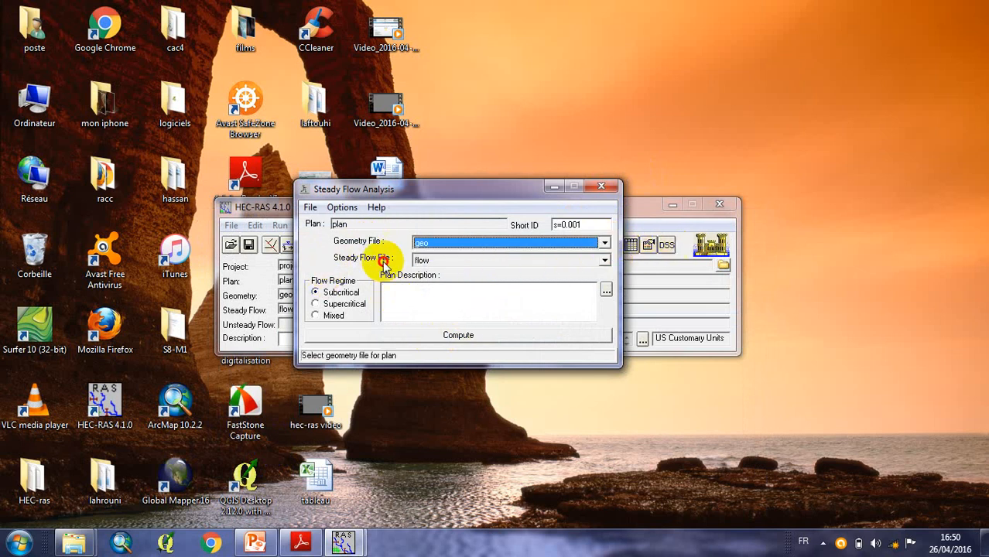
pyautogui.click(448, 260)
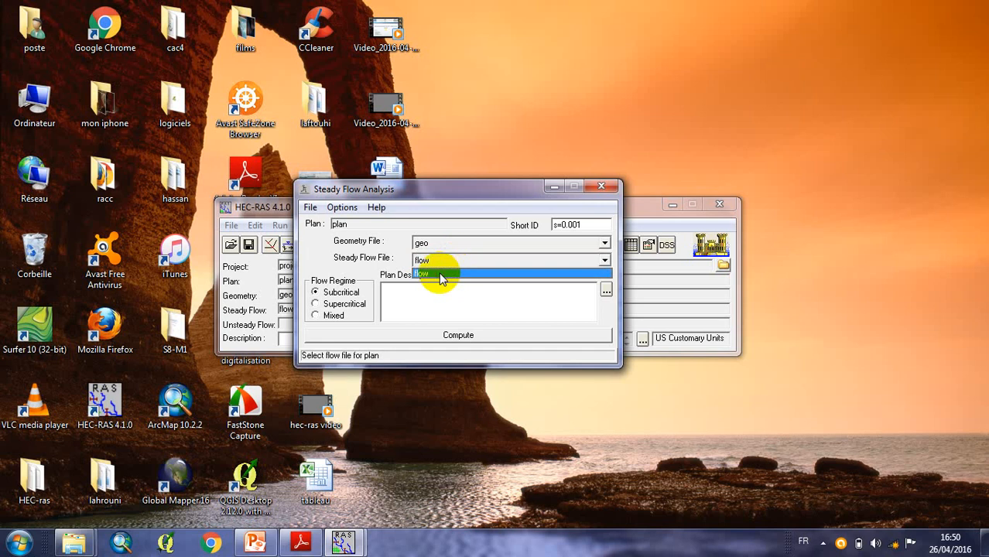
pyautogui.click(439, 274)
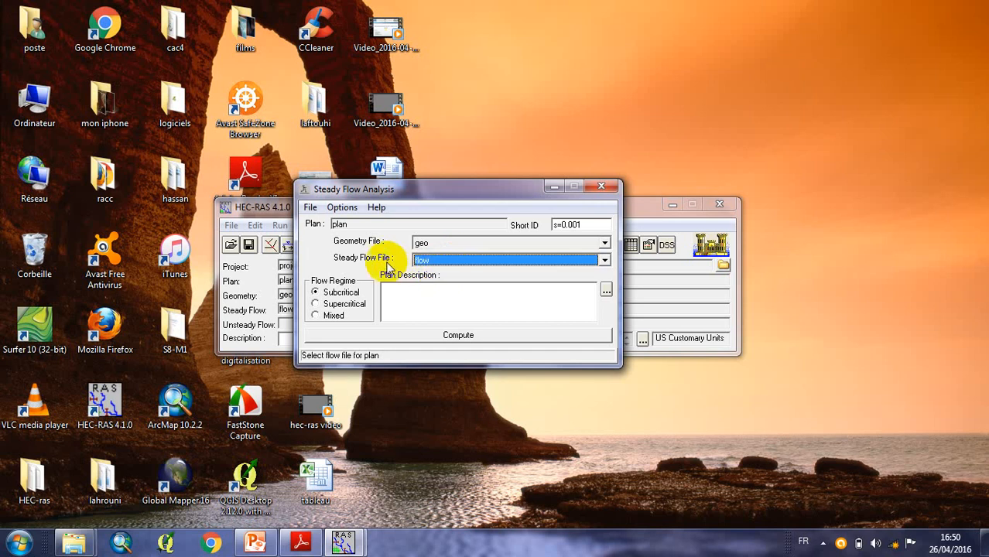
# - Set the global flow distribution subsections to 1 for the left overbank and 3 for the channel
pyautogui.click(344, 209)
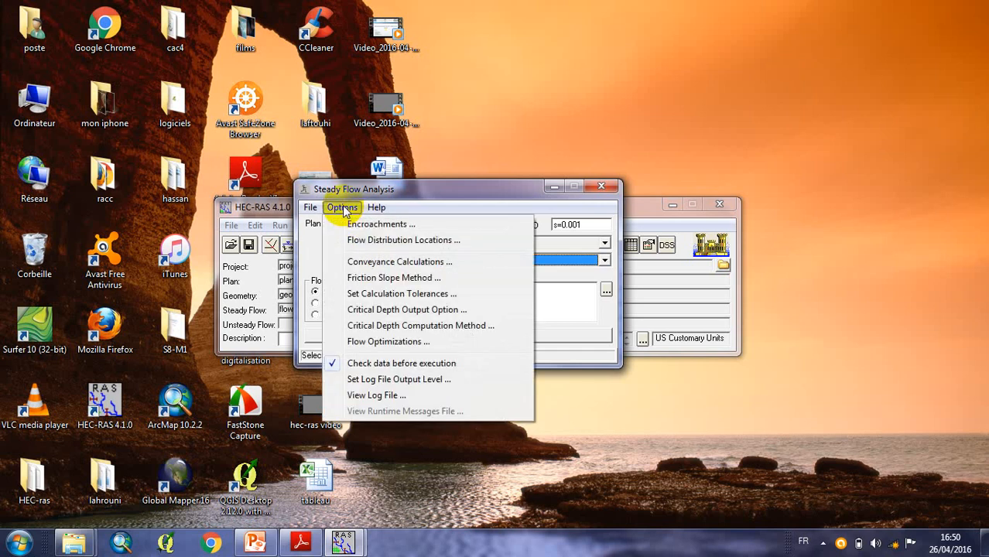
pyautogui.click(358, 242)
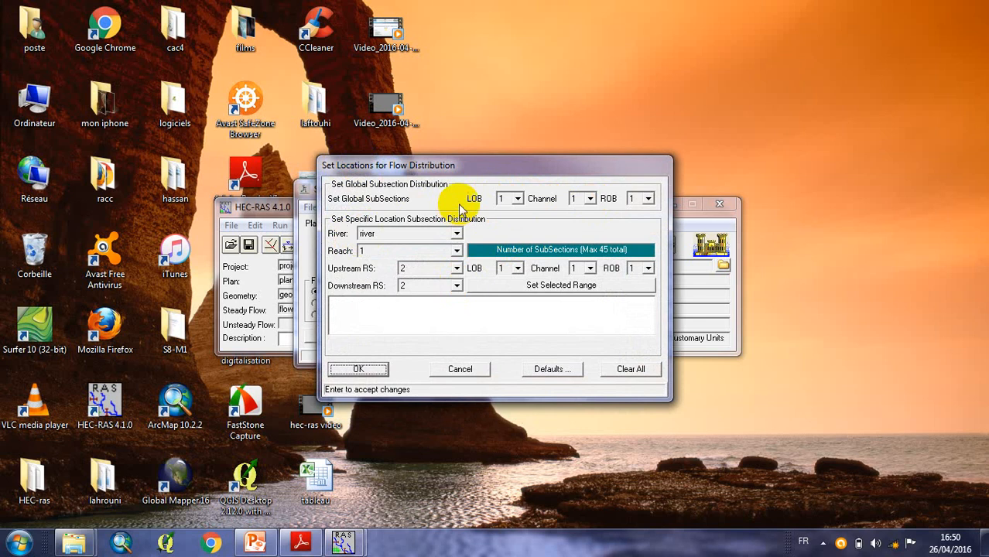
pyautogui.click(516, 198)
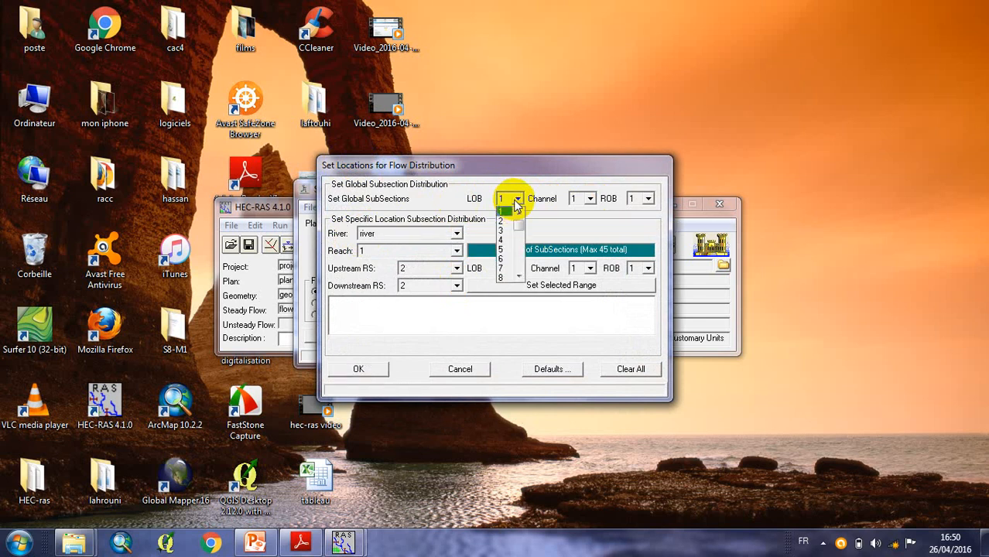
pyautogui.click(510, 211)
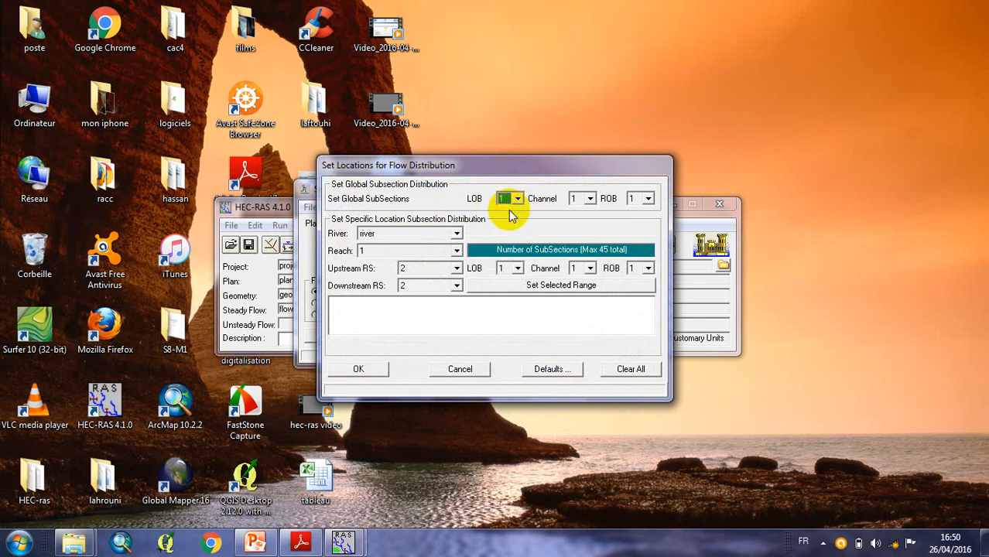
pyautogui.click(589, 199)
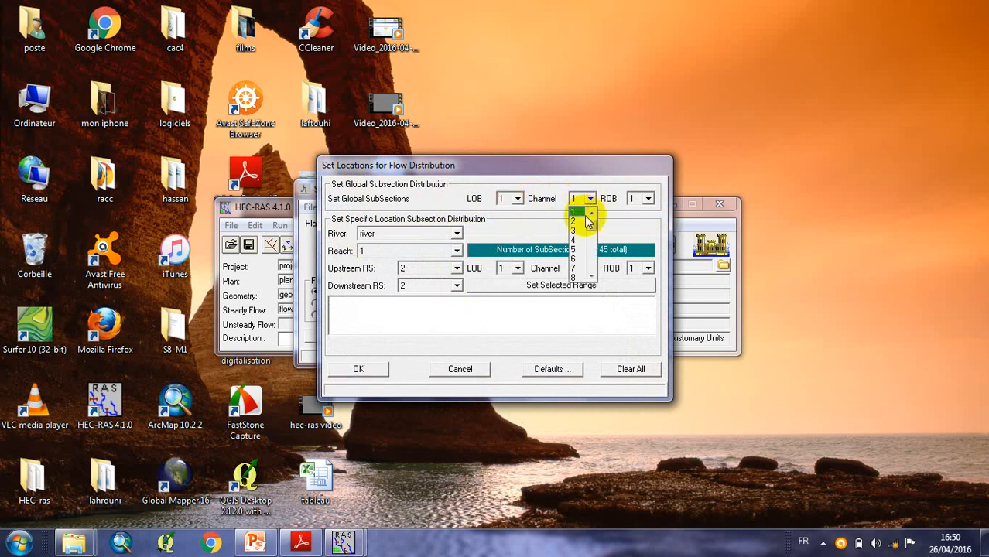
pyautogui.click(580, 233)
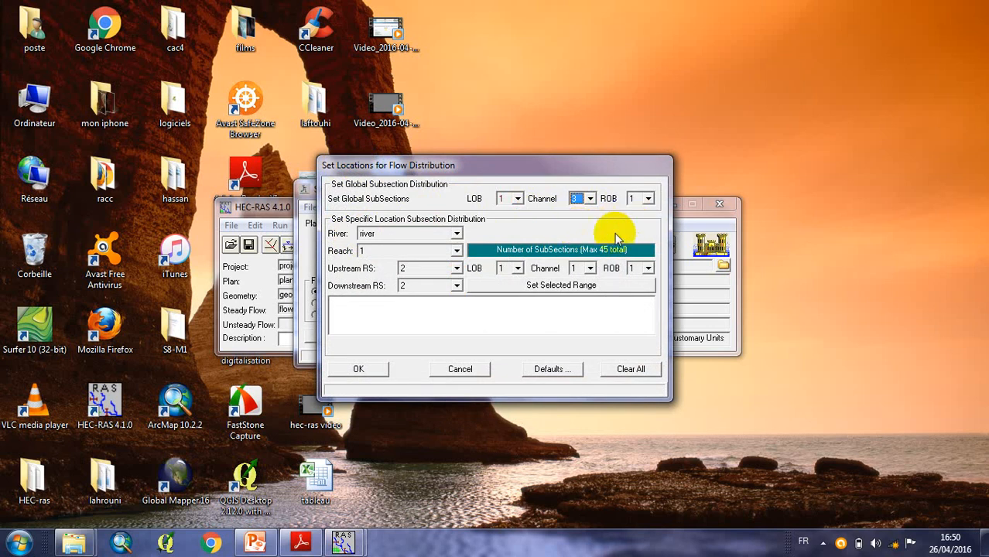
# - Set the number of channel subsections for the specific location distribution to 3
pyautogui.click(590, 269)
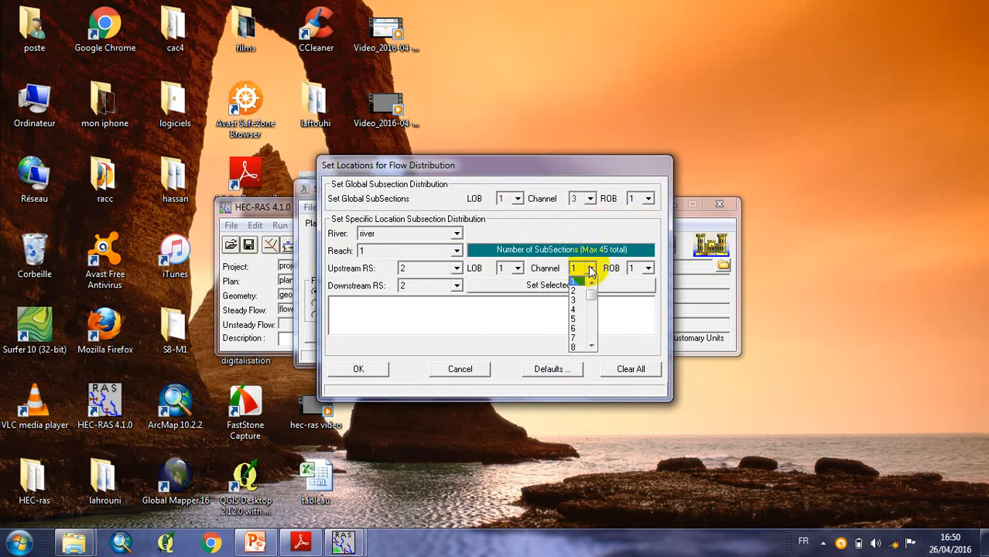
pyautogui.click(573, 291)
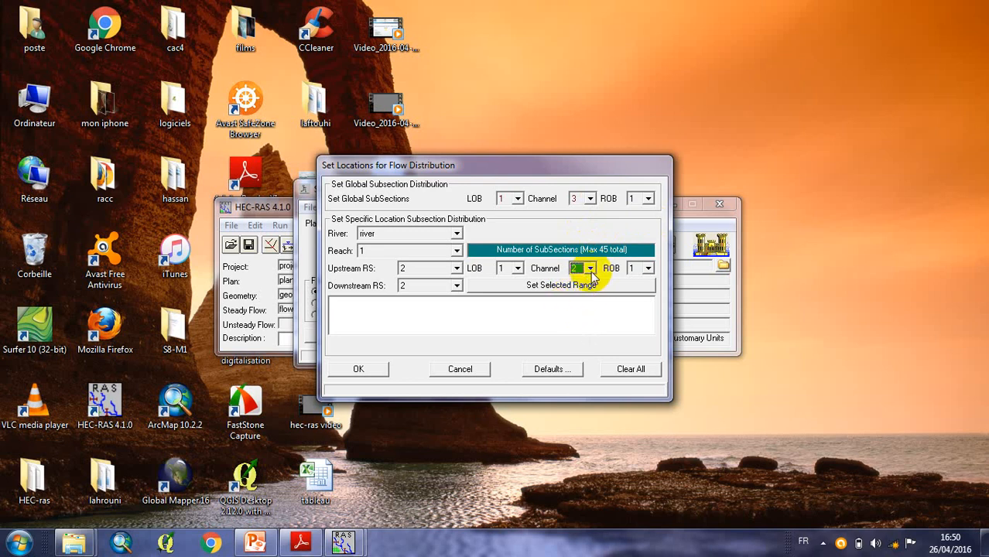
pyautogui.click(580, 270)
pyautogui.click(575, 291)
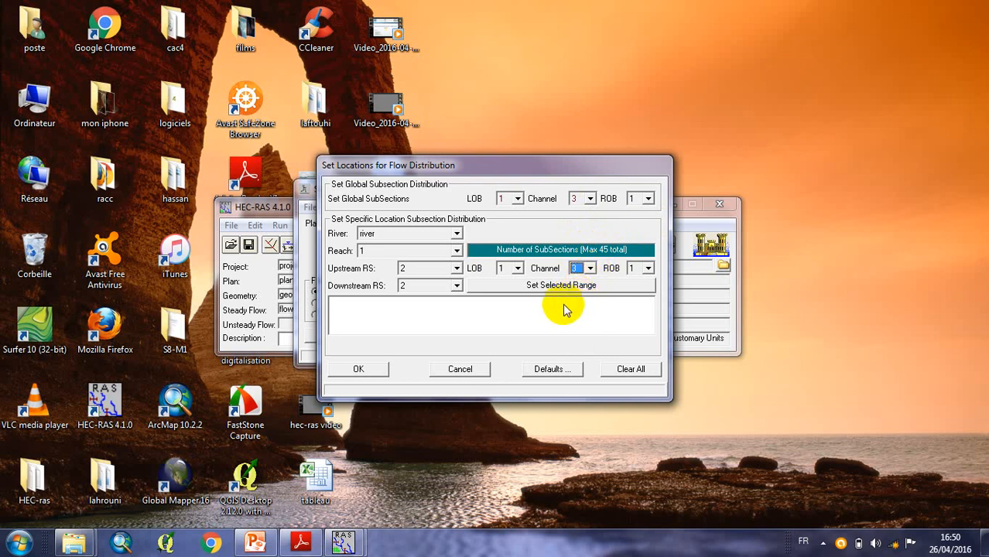
pyautogui.click(563, 309)
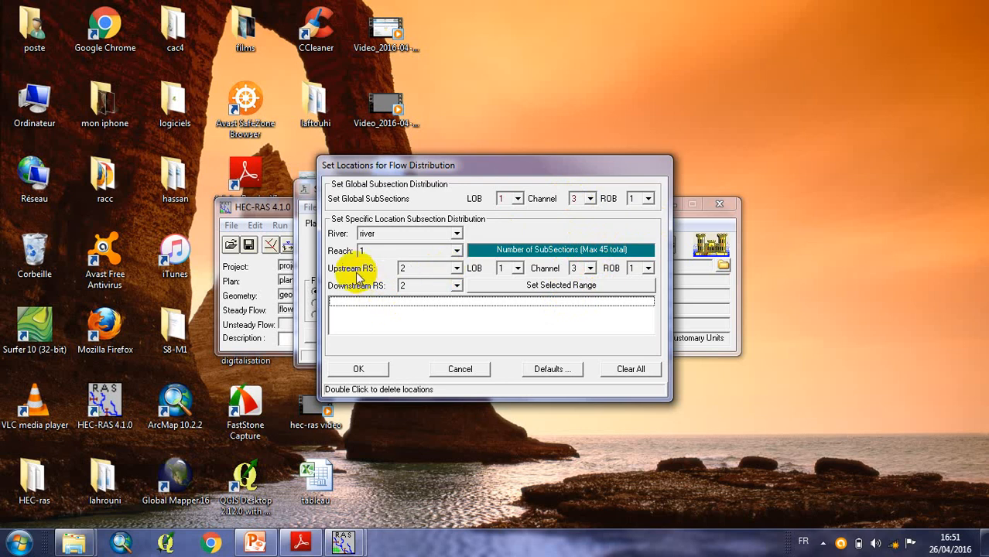
# - Apply the specific subsection distribution to the range from upstream river station 3 to downstream station 1 and accept the flow distribution locations
pyautogui.click(457, 269)
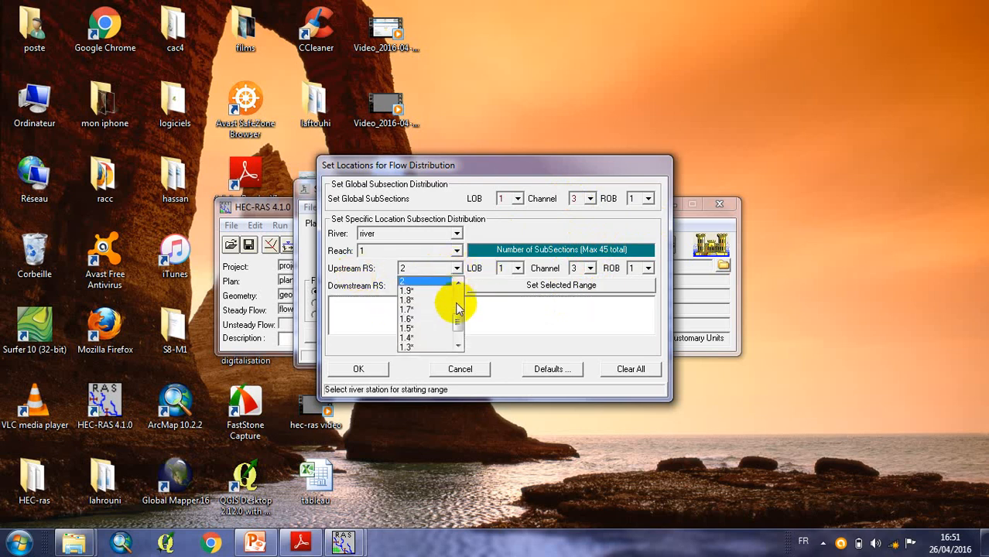
pyautogui.moveTo(458, 321); pyautogui.dragTo(458, 283)
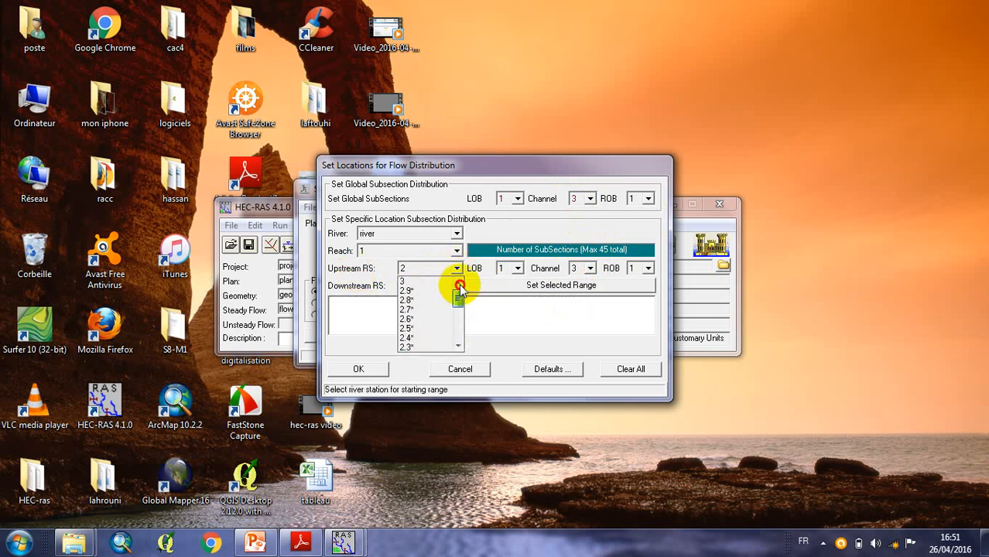
pyautogui.click(436, 280)
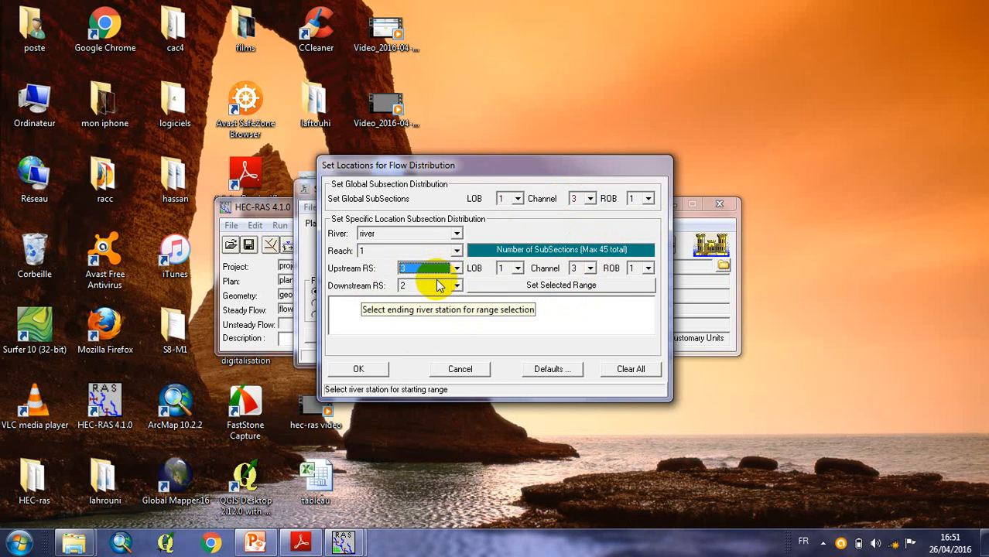
pyautogui.click(455, 285)
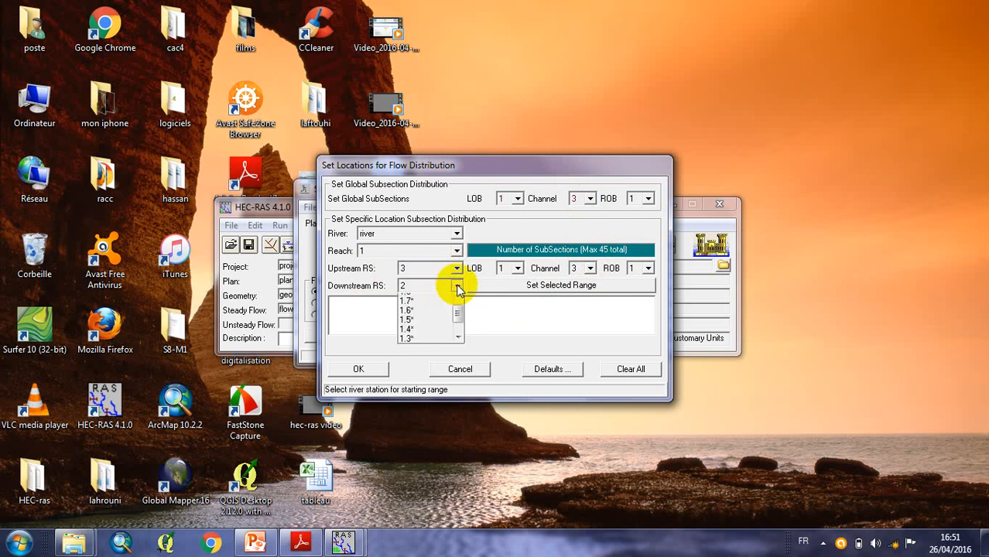
pyautogui.click(459, 363)
pyautogui.click(459, 362)
pyautogui.click(458, 363)
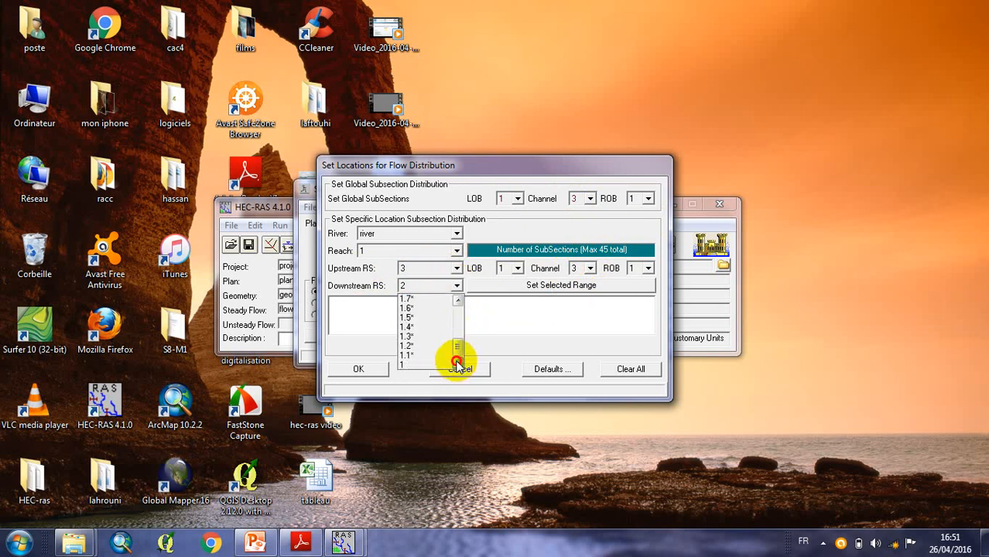
pyautogui.click(424, 365)
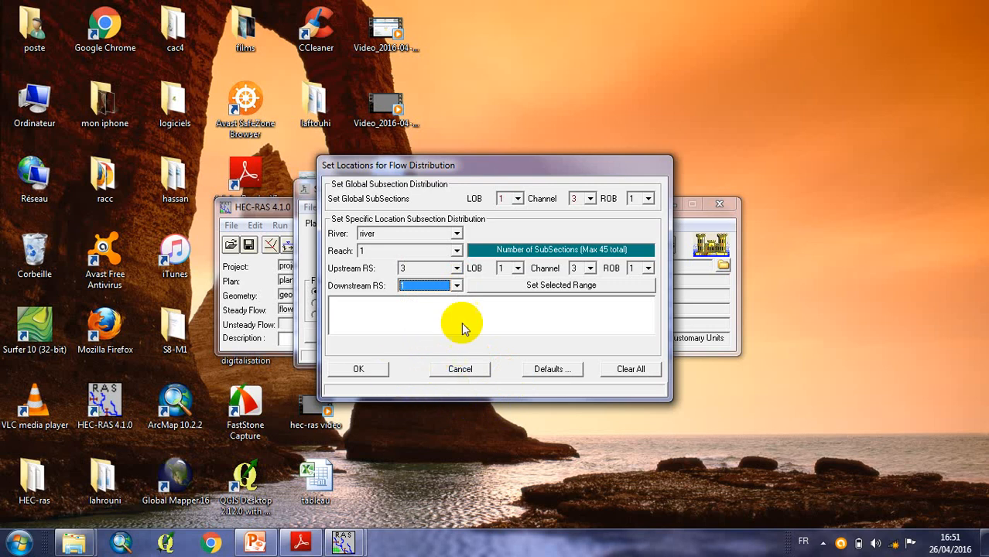
pyautogui.click(560, 285)
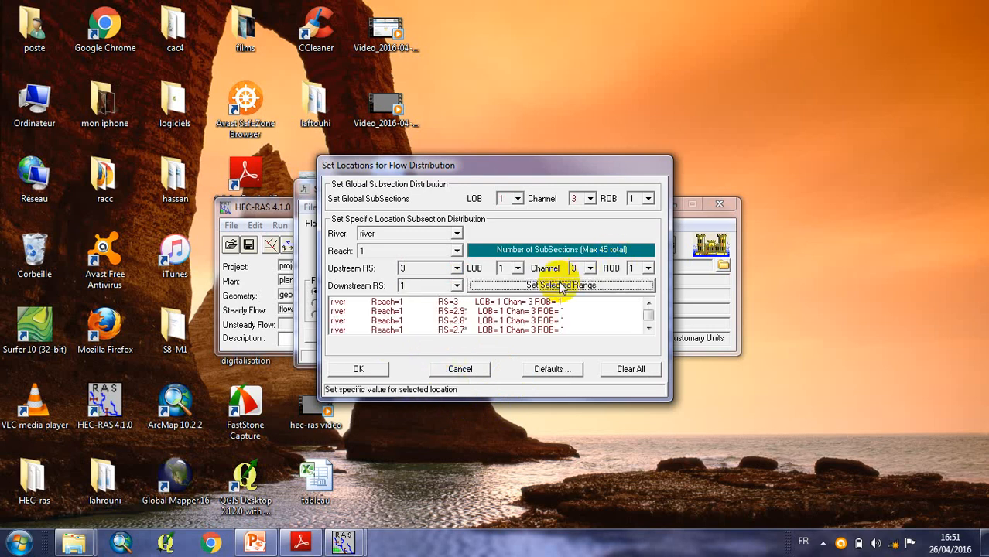
pyautogui.click(358, 371)
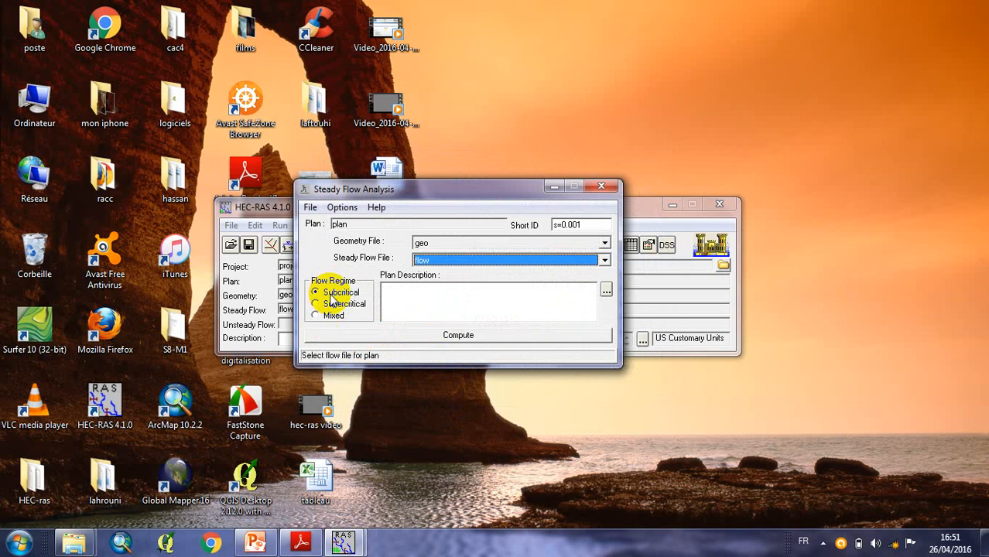
# - Compute the steady flow simulation with the subcritical regime, then close the computation and analysis windows
pyautogui.click(379, 337)
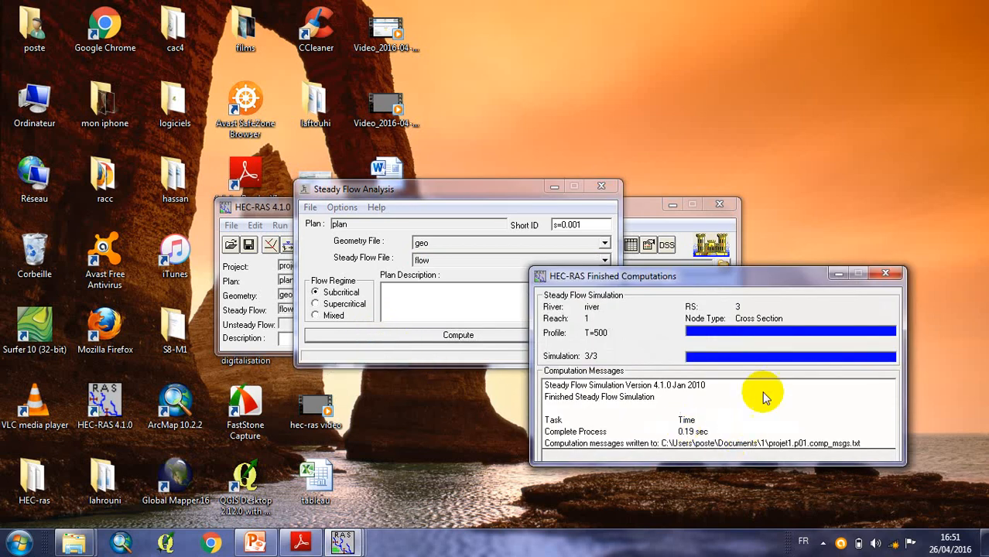
pyautogui.click(887, 276)
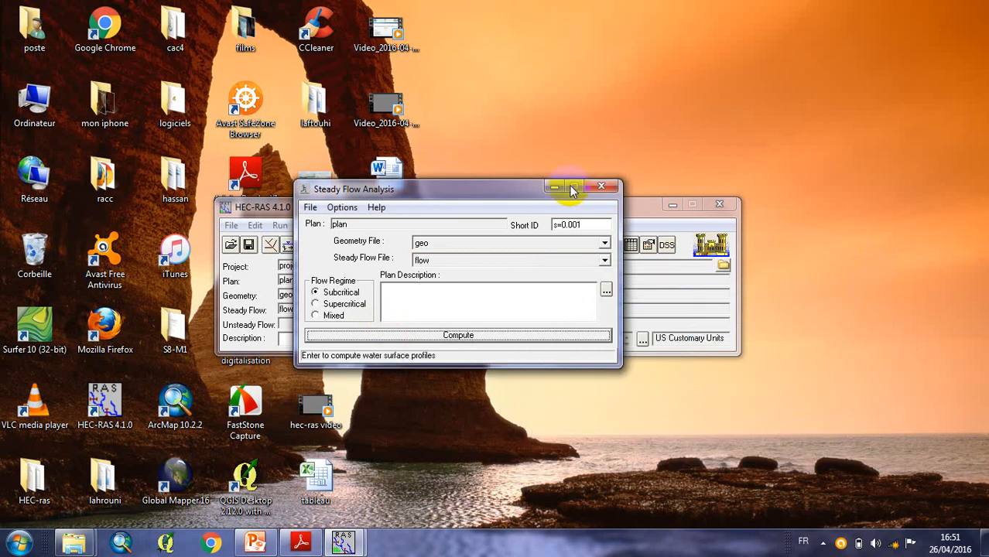
pyautogui.click(593, 190)
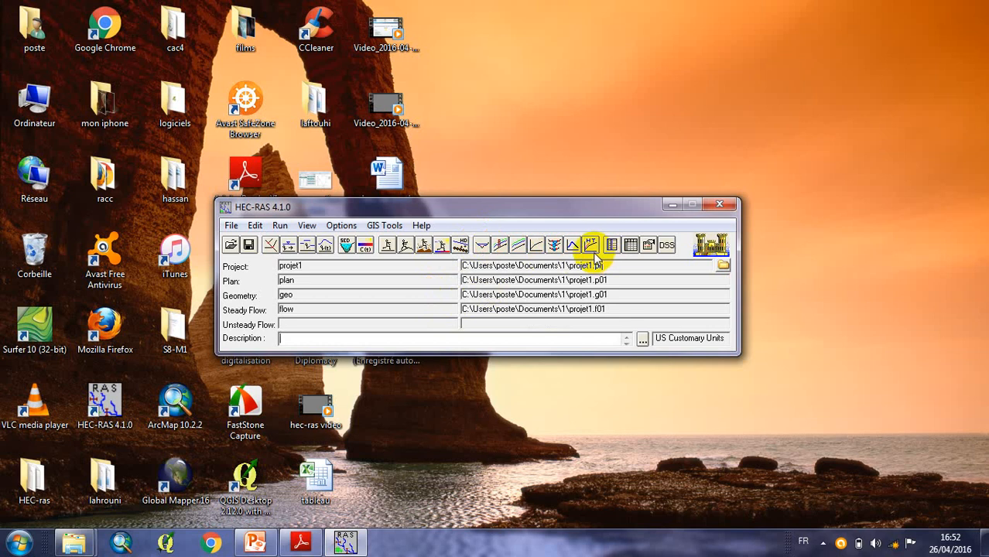
# - Open the cross section plot for river station 2 and turn off its velocity distribution
pyautogui.click(481, 246)
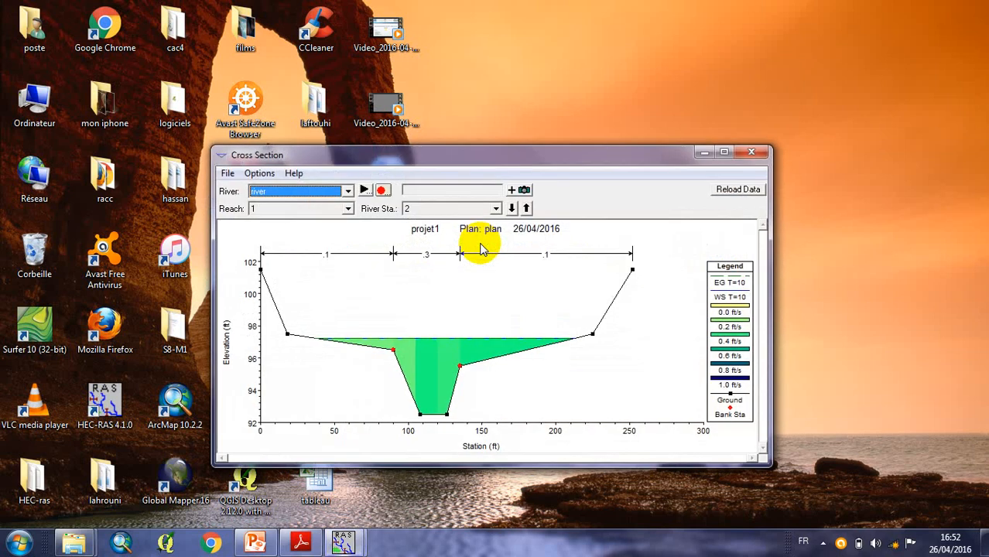
pyautogui.click(255, 175)
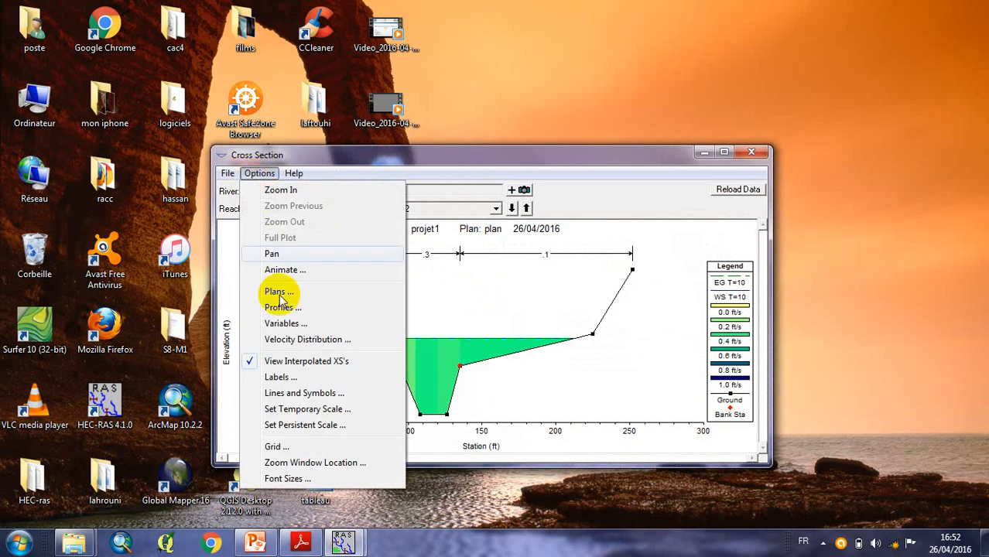
pyautogui.click(287, 336)
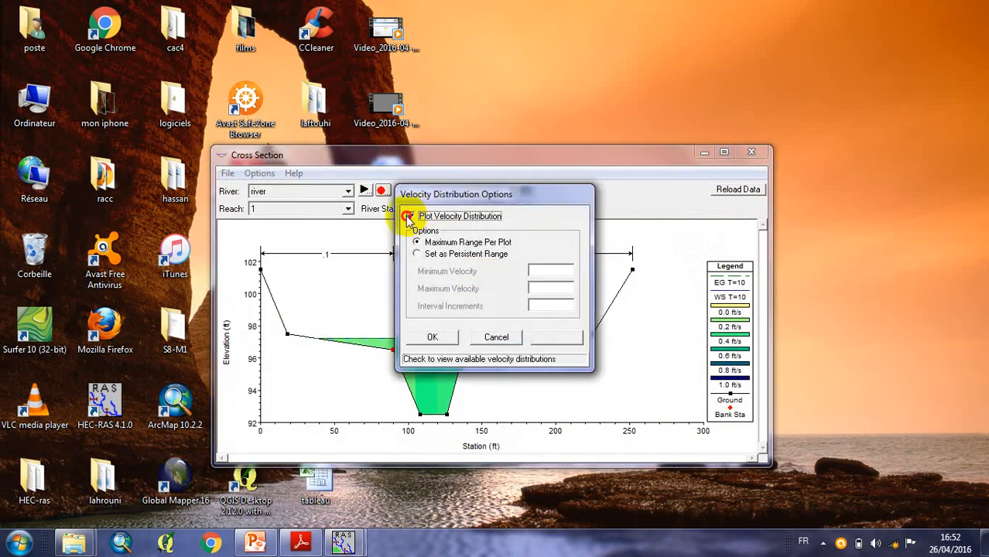
pyautogui.click(412, 217)
pyautogui.click(431, 338)
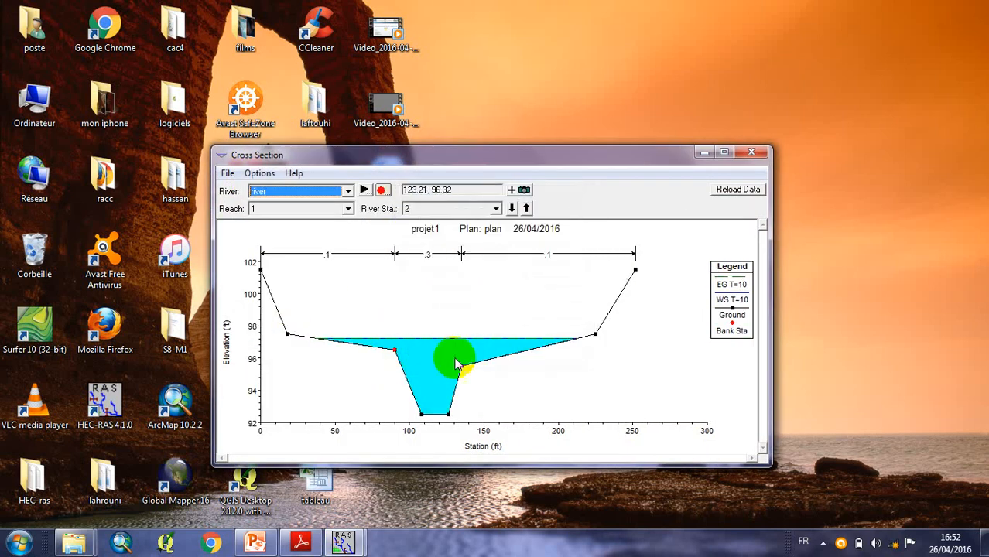
# - Review the variables plotted on the cross section, such as water surface, energy grade and Mannings n, and accept the selection
pyautogui.click(261, 174)
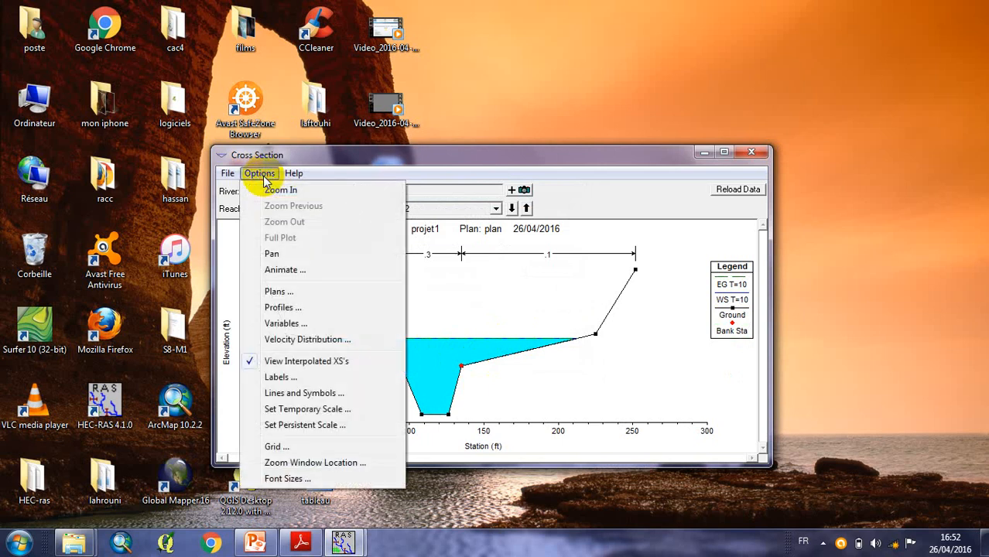
pyautogui.click(291, 326)
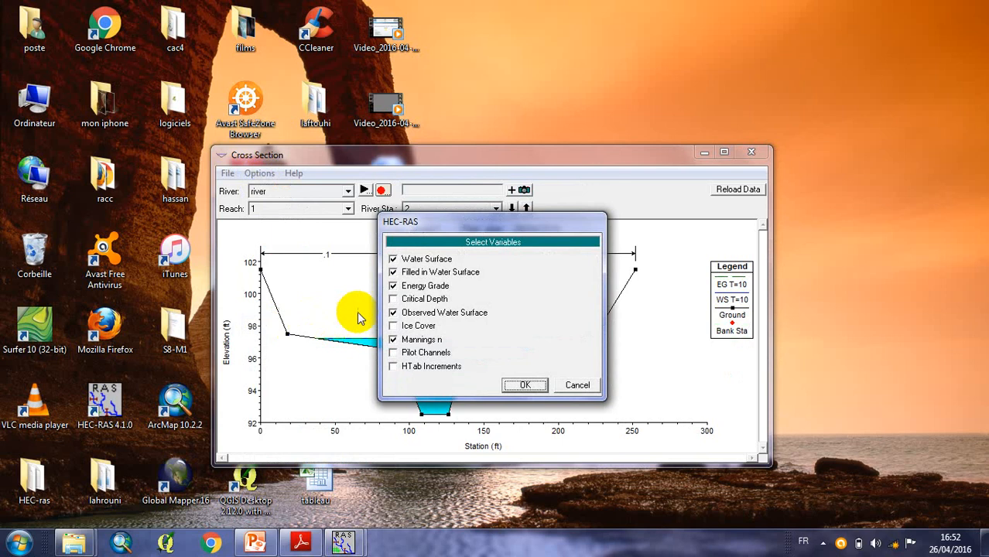
pyautogui.click(394, 259)
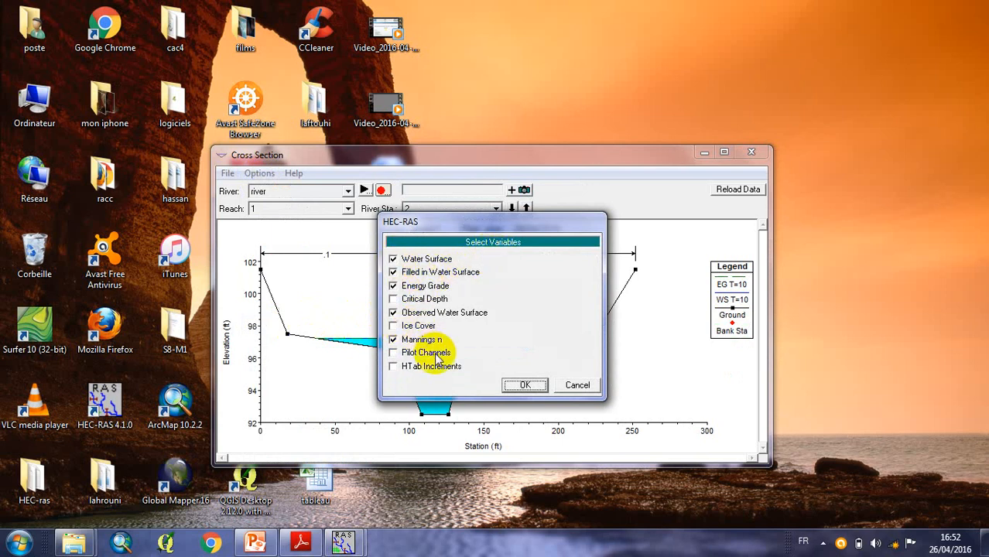
pyautogui.click(520, 386)
# - Plot all three profiles, T=10, T=100 and T=500, on the cross section
pyautogui.click(260, 173)
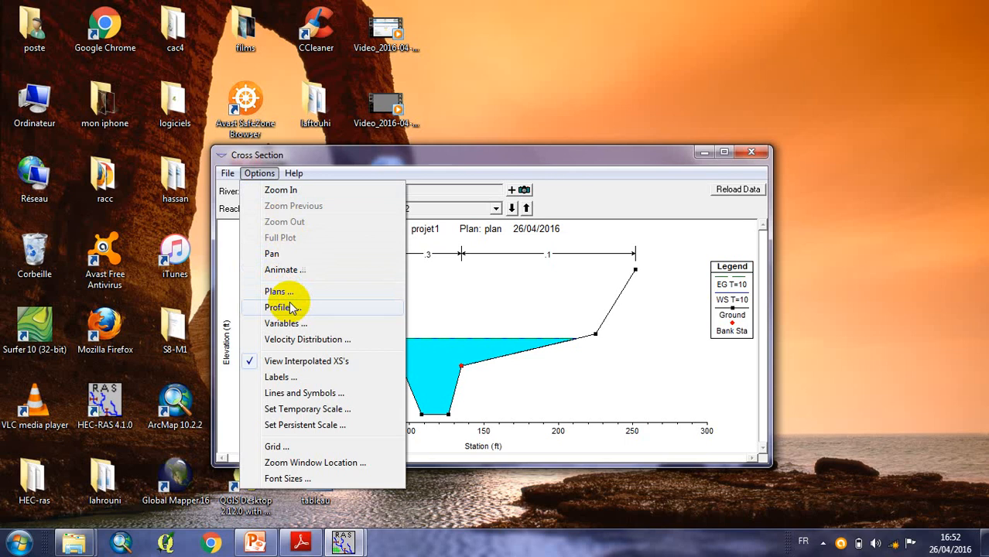
pyautogui.click(290, 308)
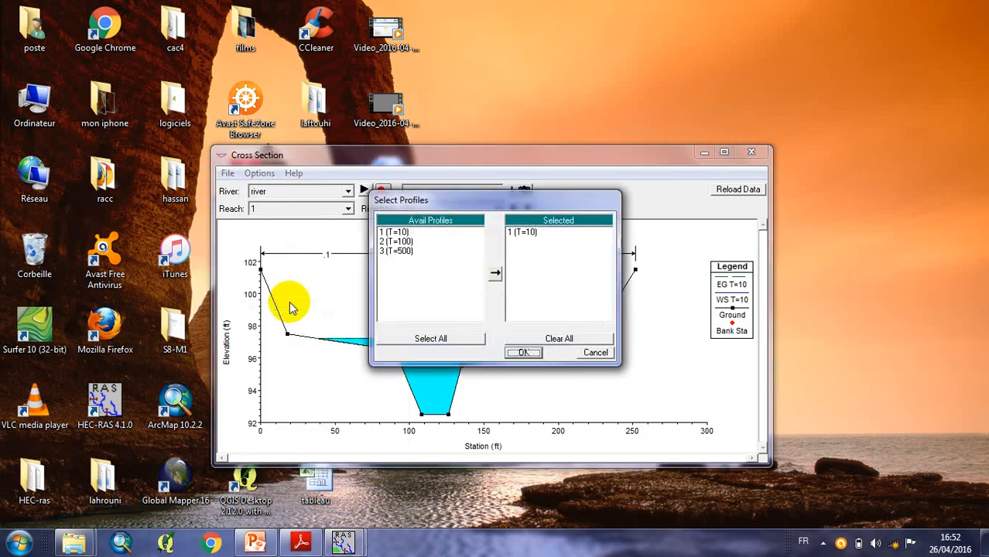
pyautogui.click(425, 338)
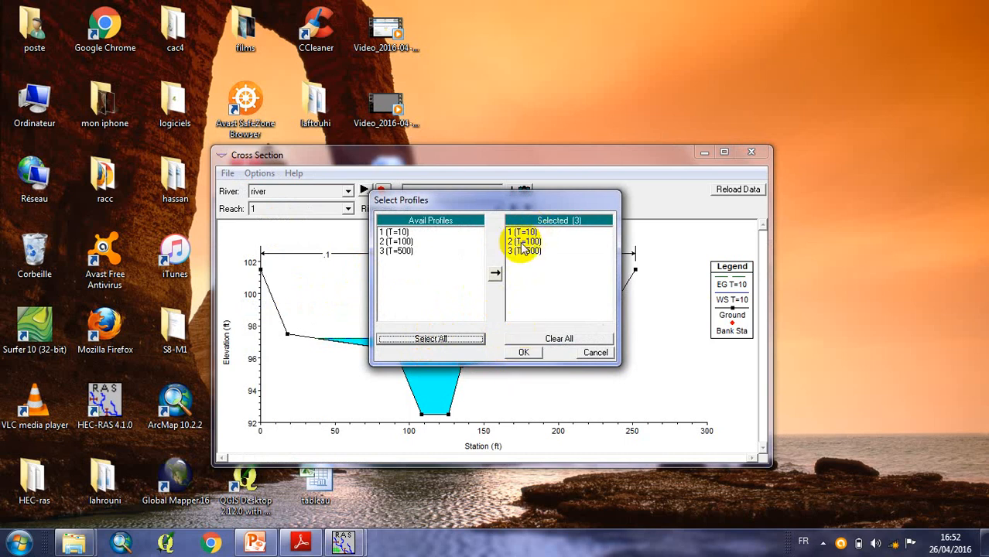
pyautogui.click(522, 354)
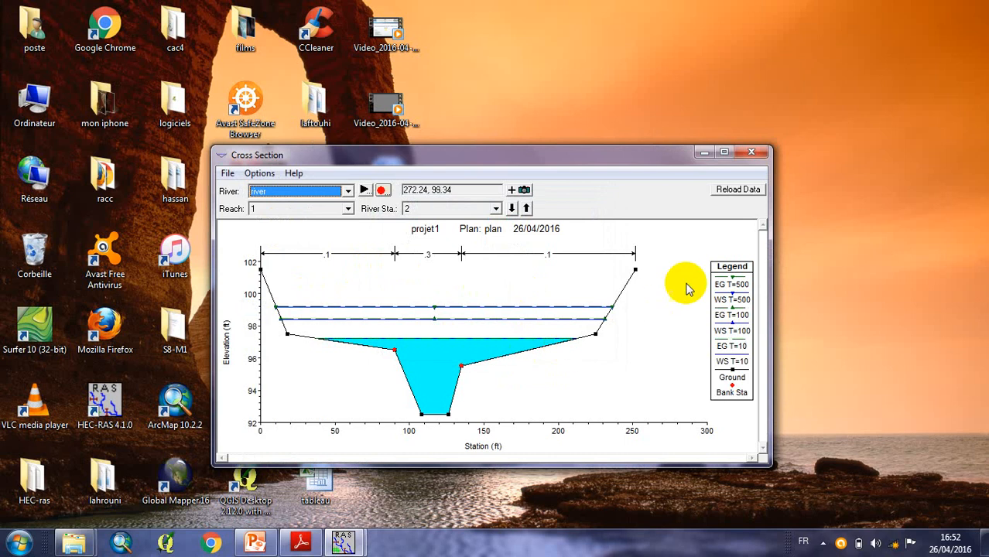
# - Highlight water surface lines such as WS T=10 on the cross section to identify each return period's level
pyautogui.click(735, 355)
pyautogui.click(733, 361)
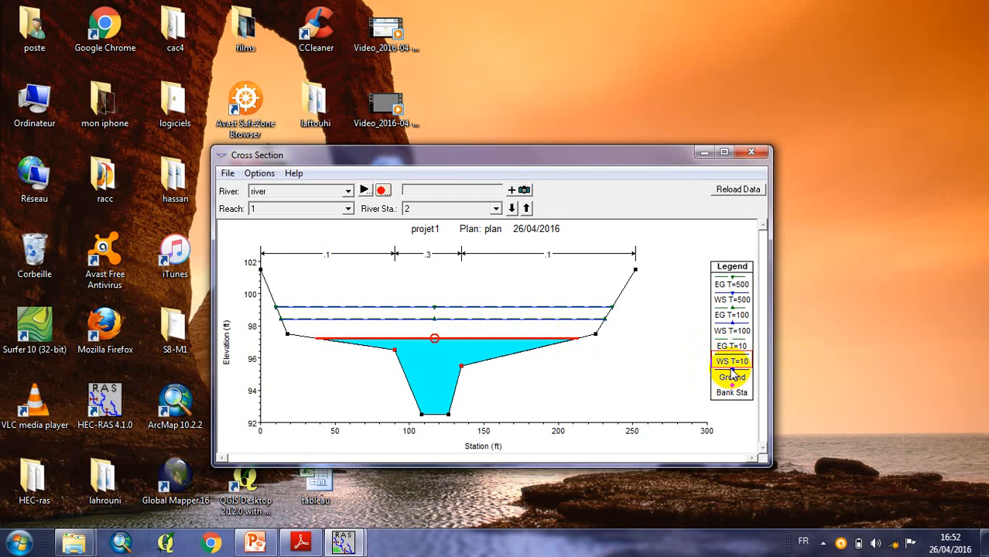
pyautogui.click(439, 339)
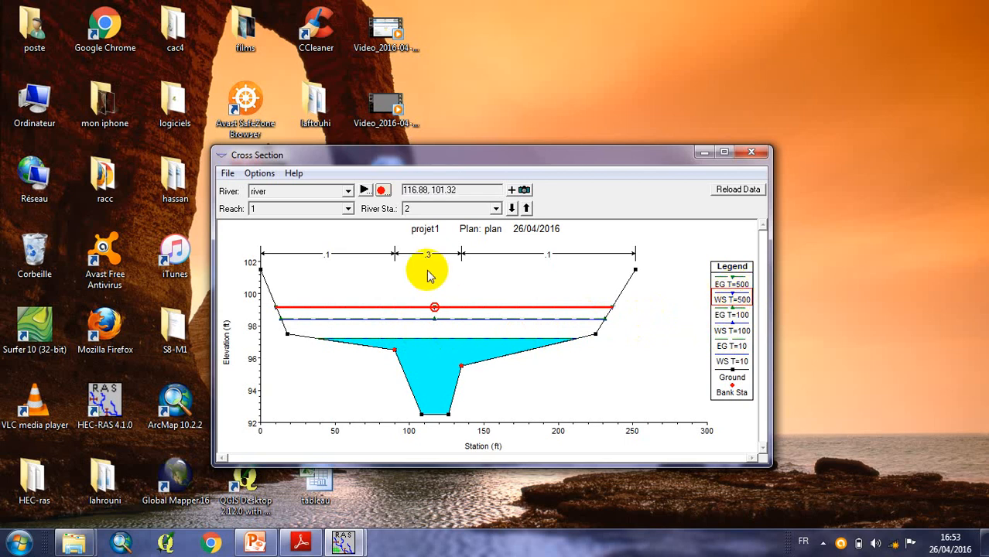
# - Examine the water levels of the three profiles at successive cross sections along the reach, ending at river station 2
pyautogui.click(511, 209)
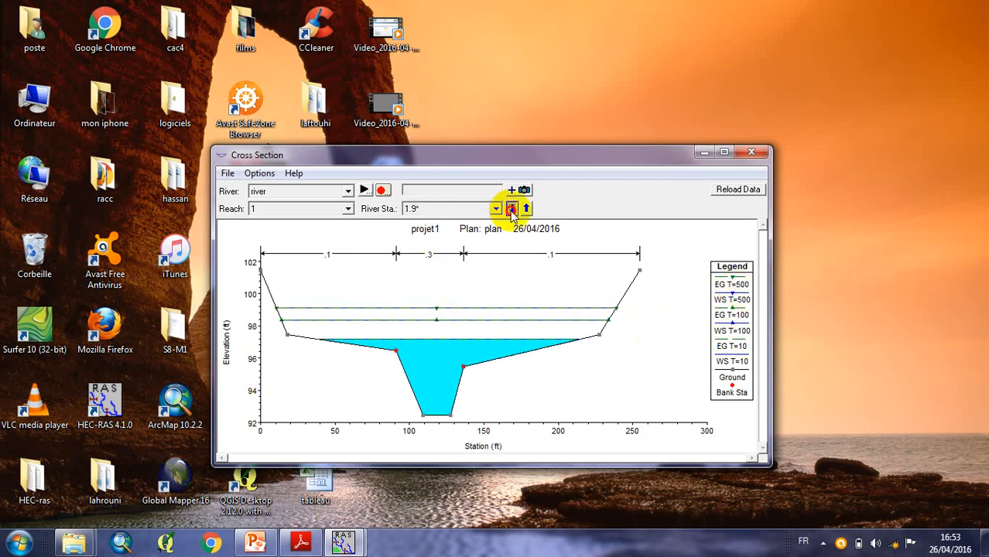
pyautogui.click(511, 208)
pyautogui.click(511, 209)
pyautogui.click(527, 209)
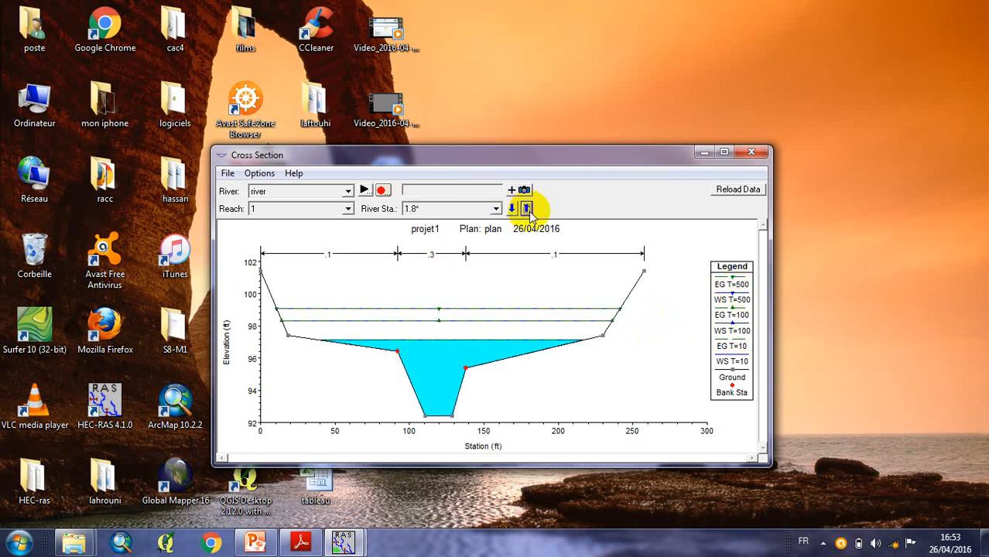
pyautogui.click(527, 209)
pyautogui.click(527, 209)
pyautogui.click(527, 209)
pyautogui.click(527, 209)
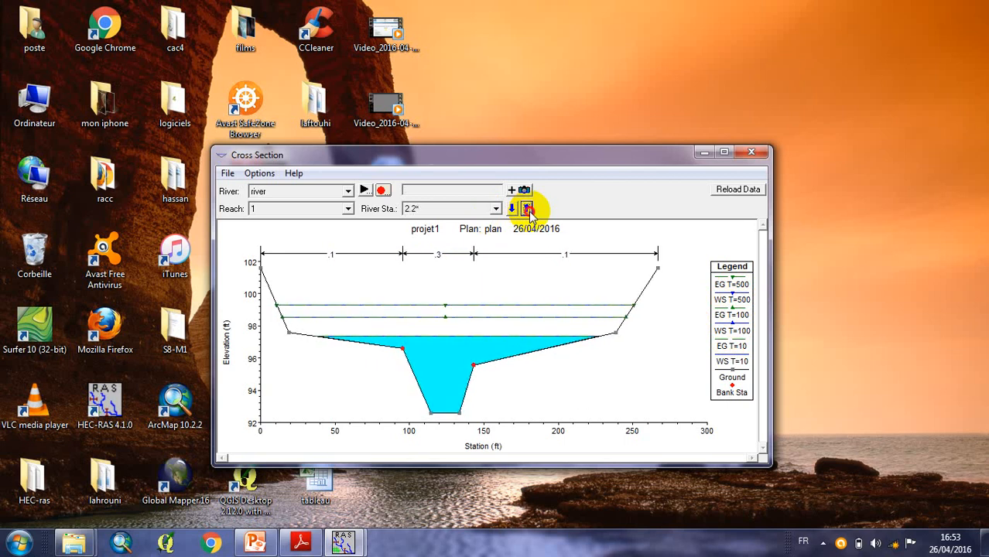
pyautogui.click(527, 209)
pyautogui.click(527, 209)
pyautogui.click(527, 209)
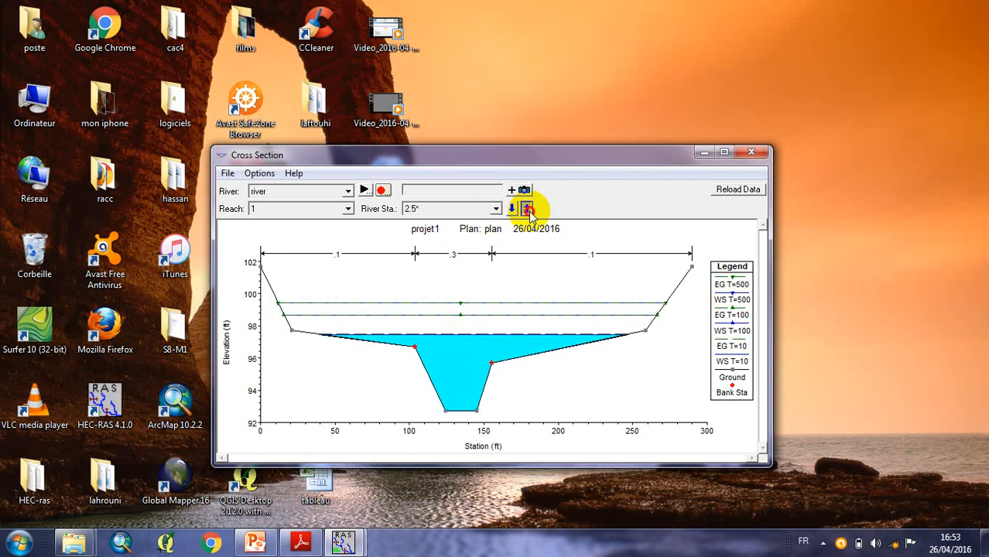
pyautogui.click(527, 209)
pyautogui.click(527, 209)
pyautogui.click(527, 208)
pyautogui.click(527, 209)
pyautogui.click(527, 209)
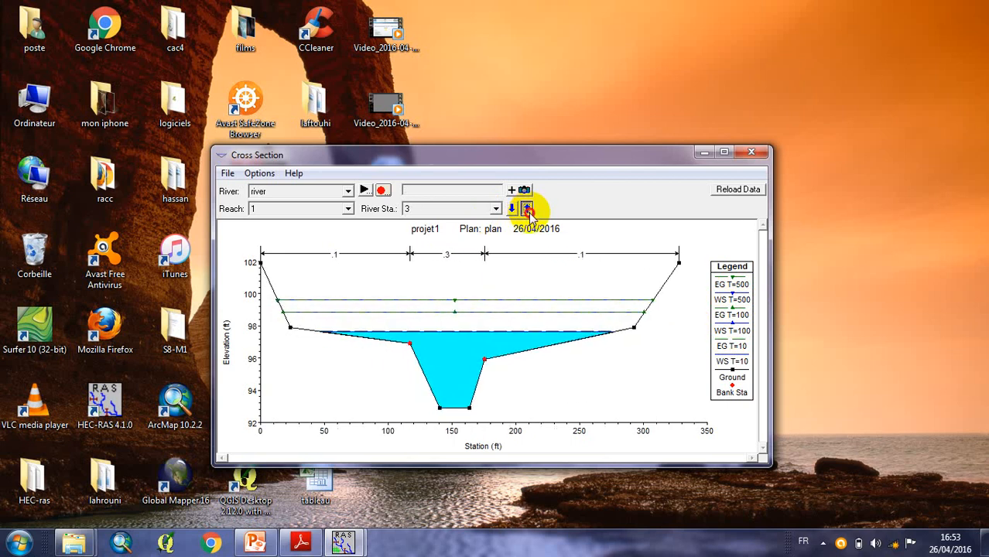
pyautogui.click(527, 209)
pyautogui.click(527, 209)
pyautogui.click(527, 209)
pyautogui.click(527, 209)
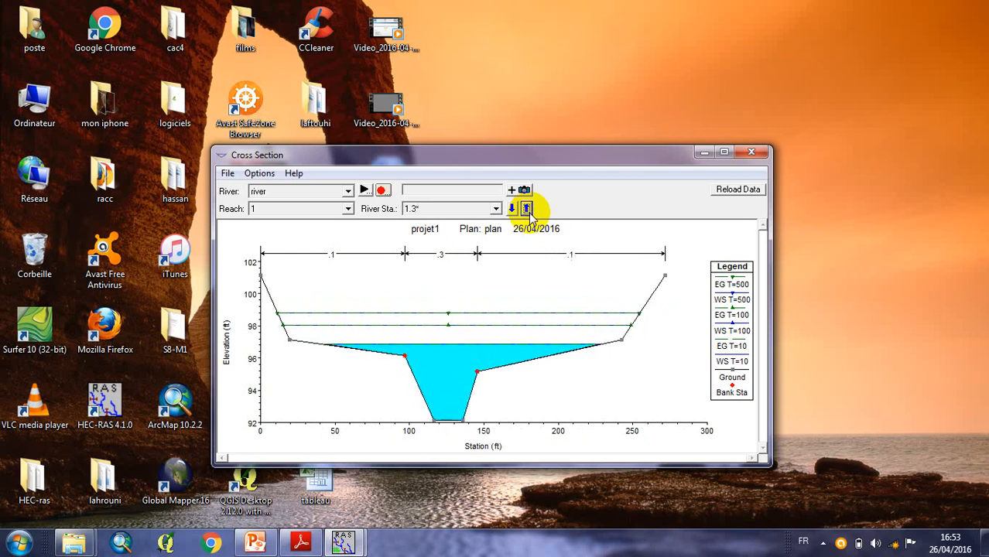
pyautogui.click(527, 209)
pyautogui.click(527, 209)
pyautogui.click(527, 209)
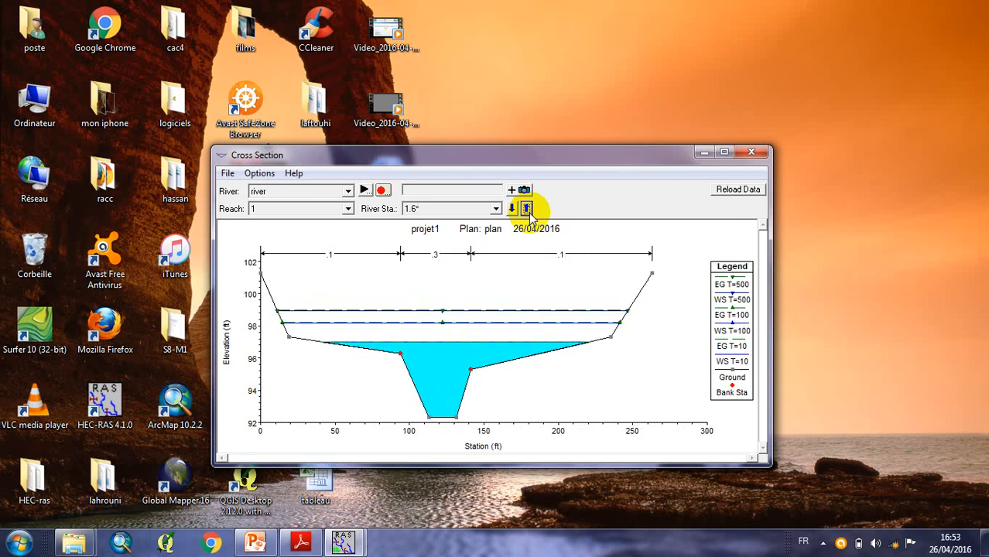
pyautogui.click(527, 209)
pyautogui.click(527, 209)
pyautogui.click(527, 209)
pyautogui.click(527, 209)
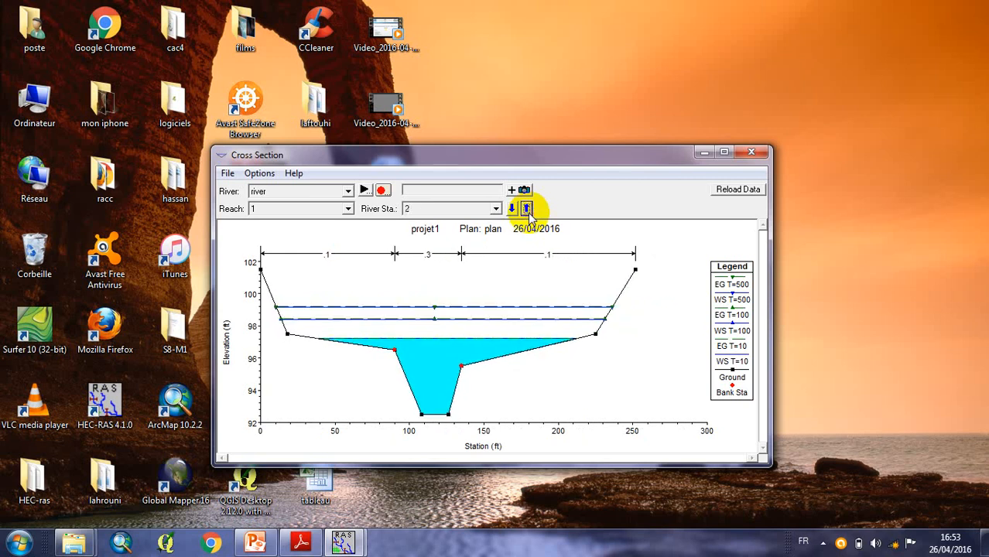
pyautogui.click(260, 174)
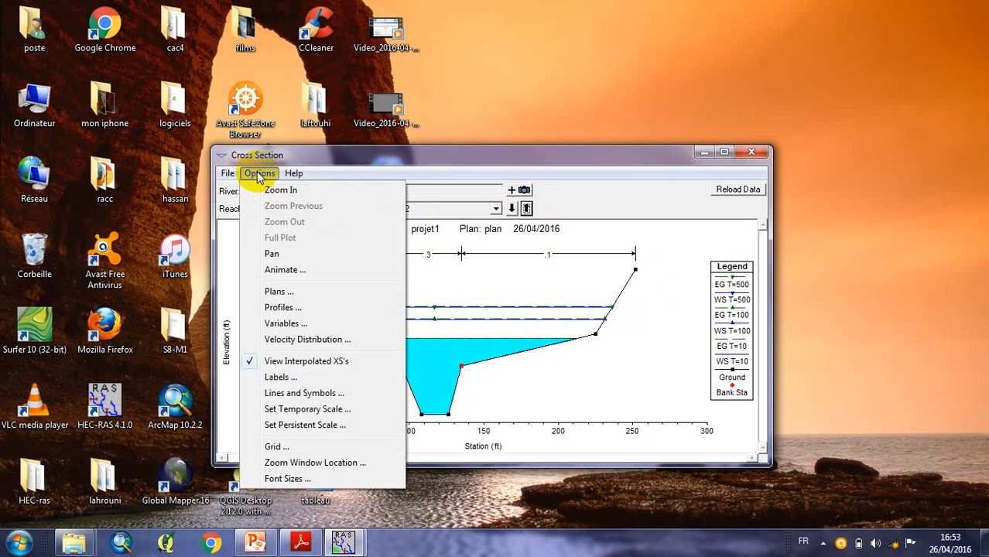
pyautogui.click(297, 340)
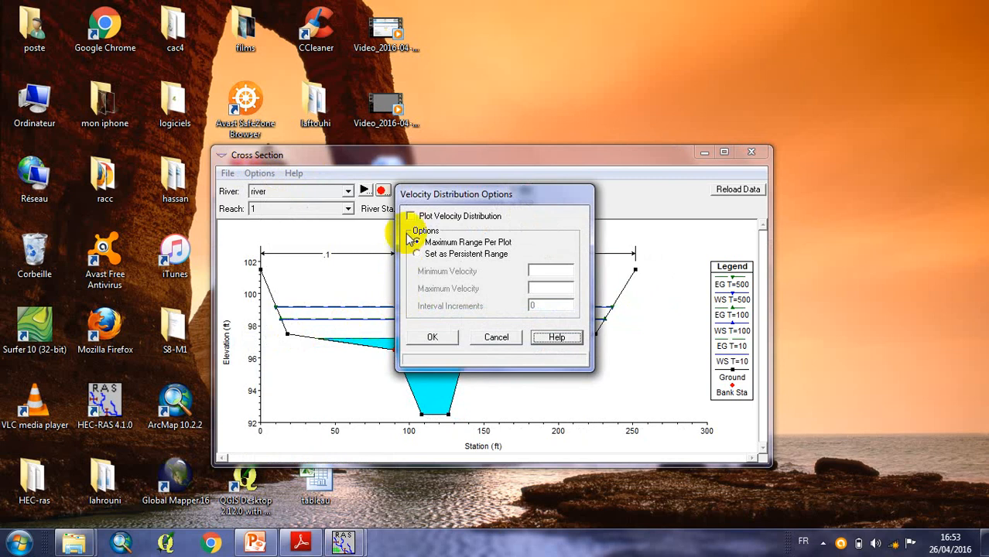
pyautogui.click(498, 337)
# - Plot the velocity distribution on the cross section using the maximum range per plot
pyautogui.click(260, 173)
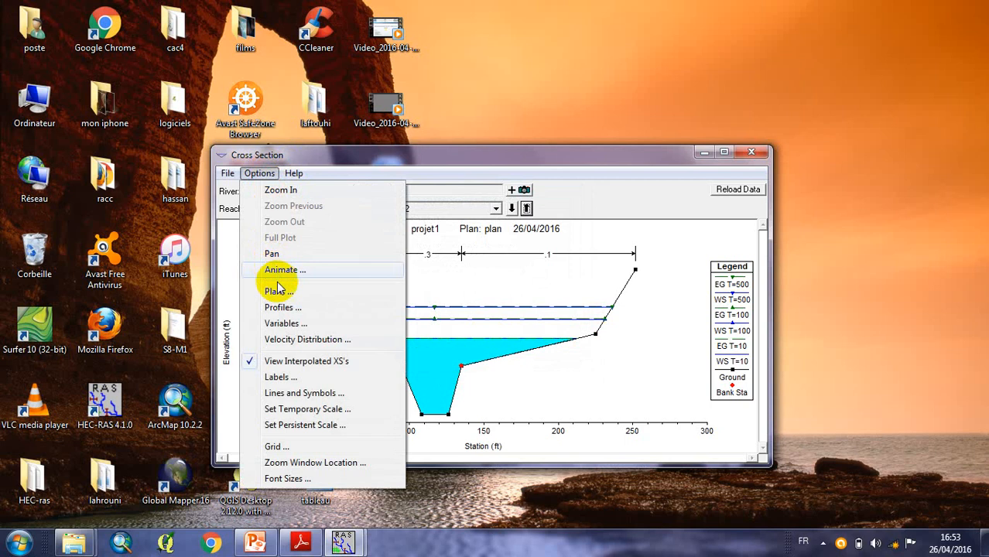
pyautogui.click(286, 341)
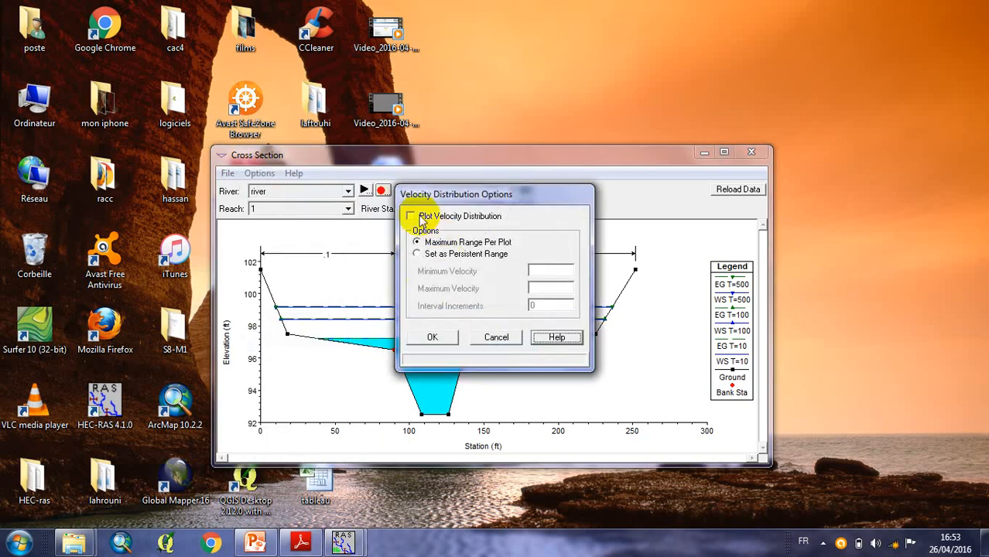
pyautogui.click(412, 217)
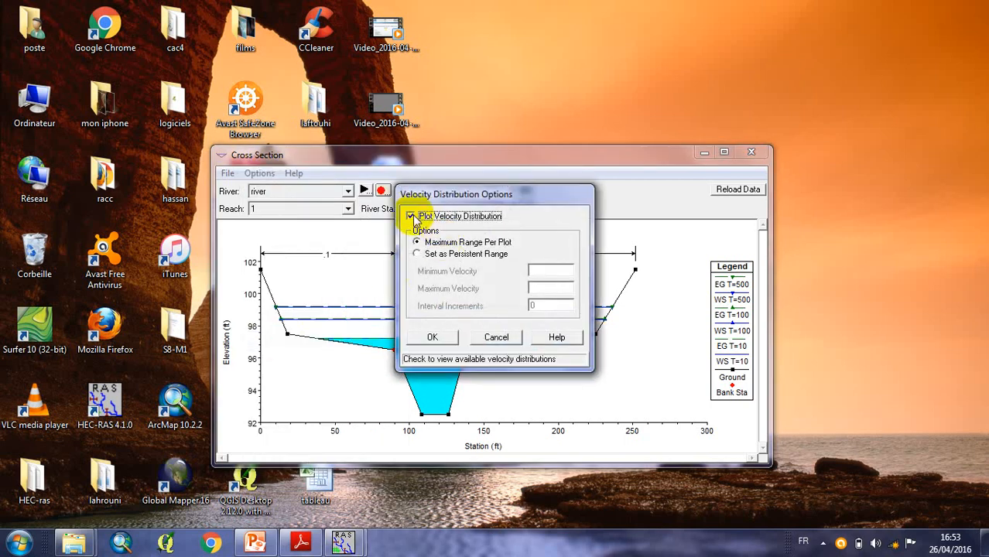
pyautogui.click(431, 339)
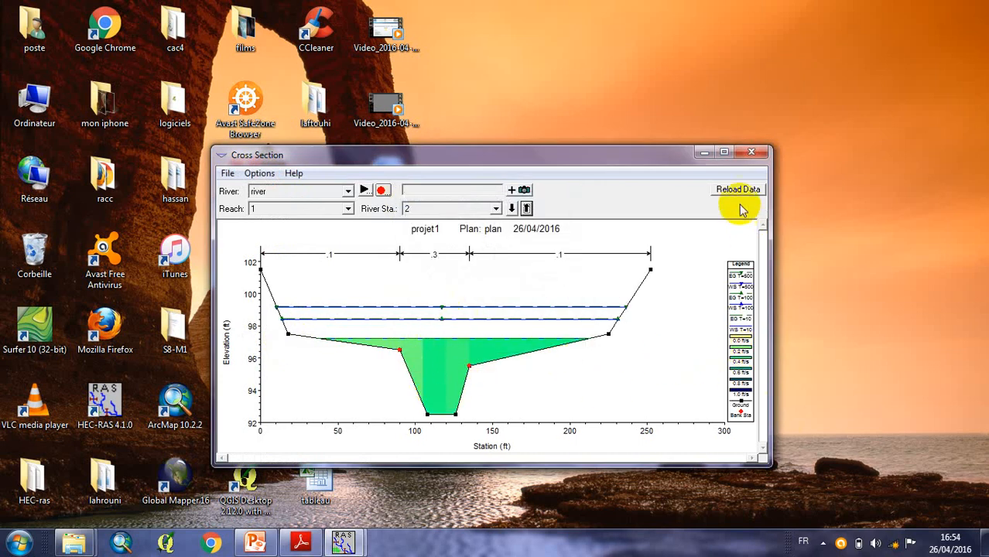
# - Enlarge the cross section plot, examine the velocity distribution from river station 2 up to 2.4, and close the plot
pyautogui.click(723, 151)
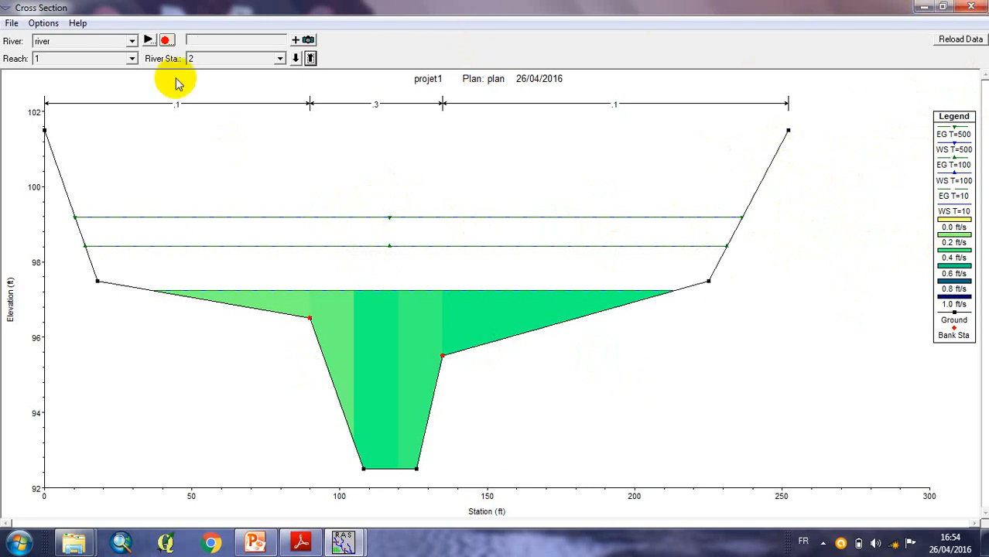
pyautogui.click(310, 59)
pyautogui.click(309, 58)
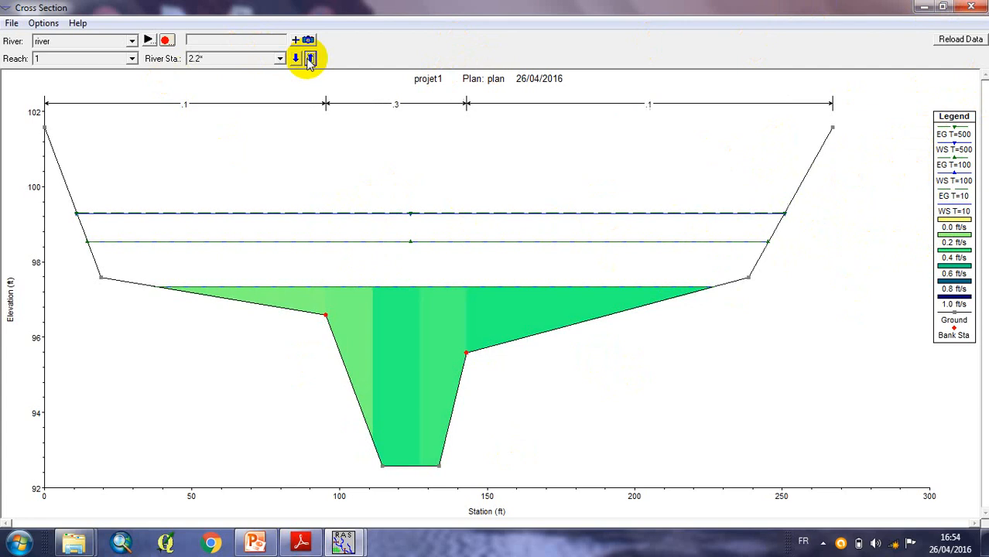
pyautogui.click(310, 59)
pyautogui.click(309, 59)
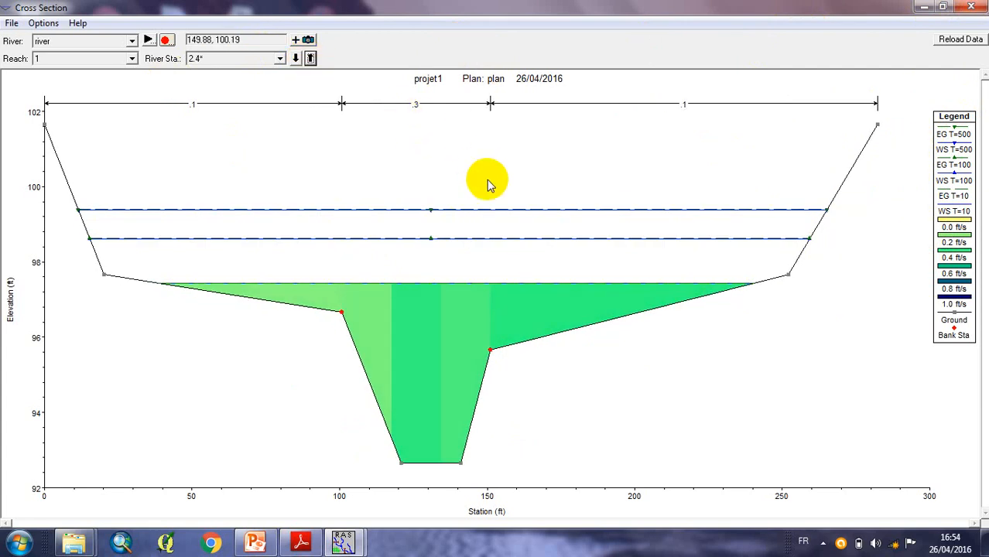
pyautogui.click(978, 7)
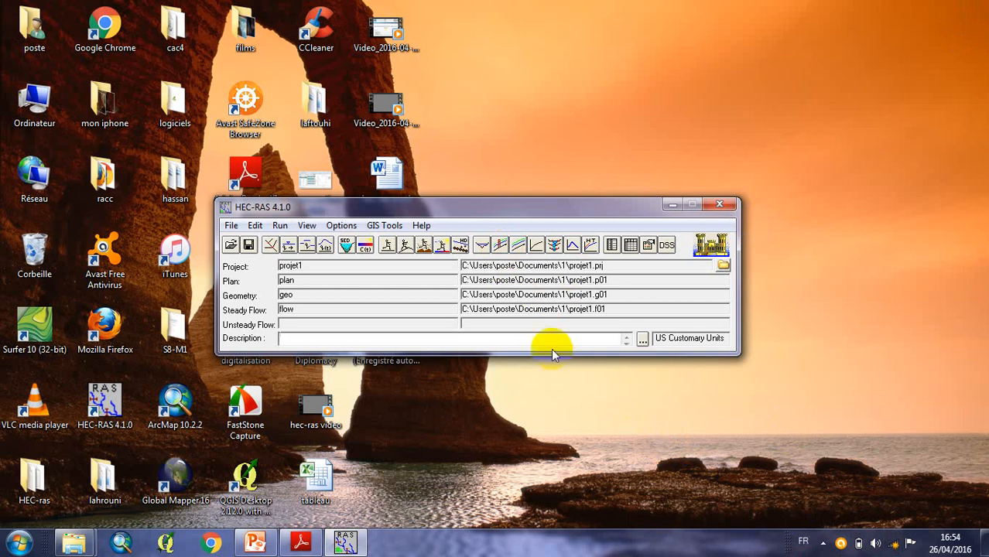
# - Open the water surface profile plot and inspect the EG T=10 and EG T=100 lines, including a point on the T=10 line
pyautogui.click(499, 247)
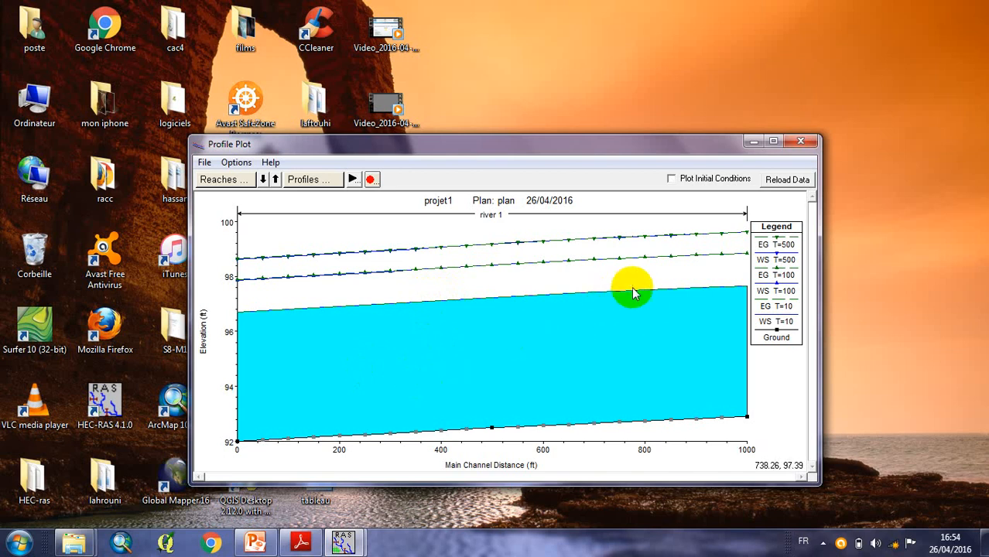
pyautogui.click(777, 293)
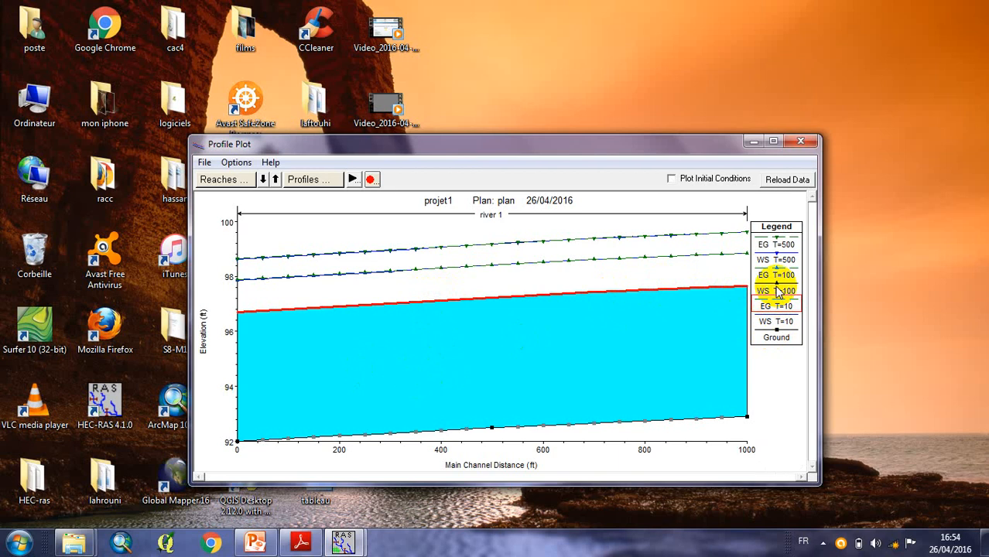
pyautogui.click(410, 306)
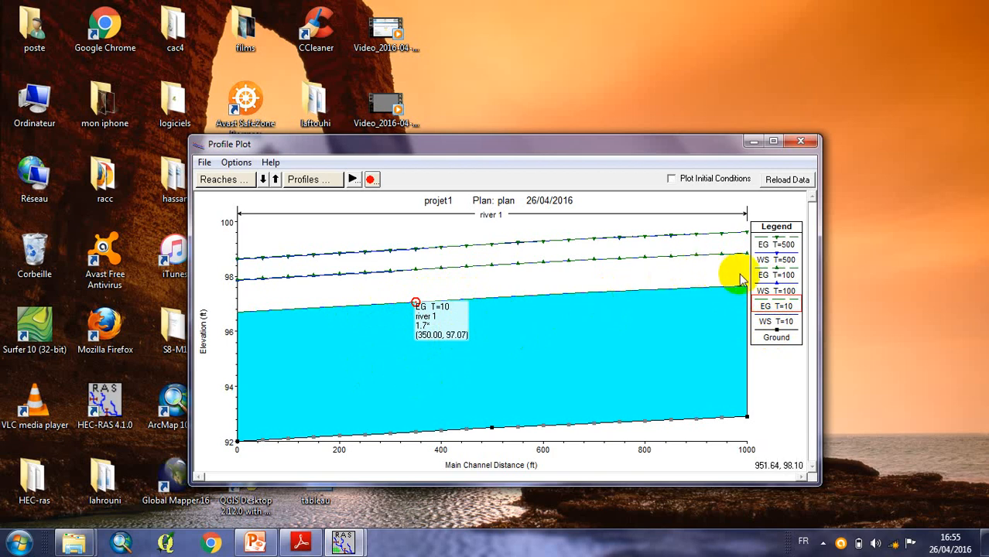
pyautogui.click(772, 279)
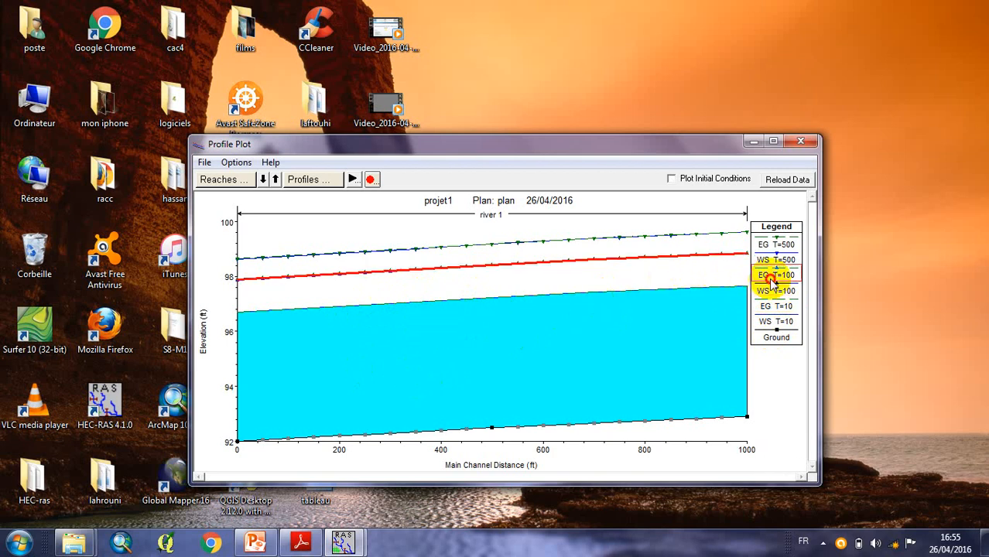
# - Inspect the WS T=500 line and a point on the EG T=500 line in the profile plot, and close the plot
pyautogui.click(783, 259)
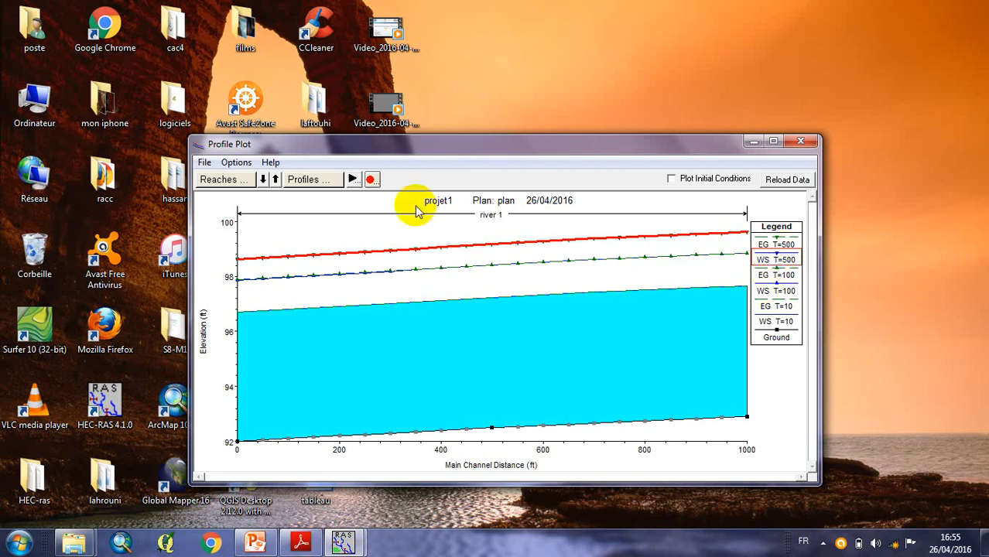
pyautogui.click(439, 251)
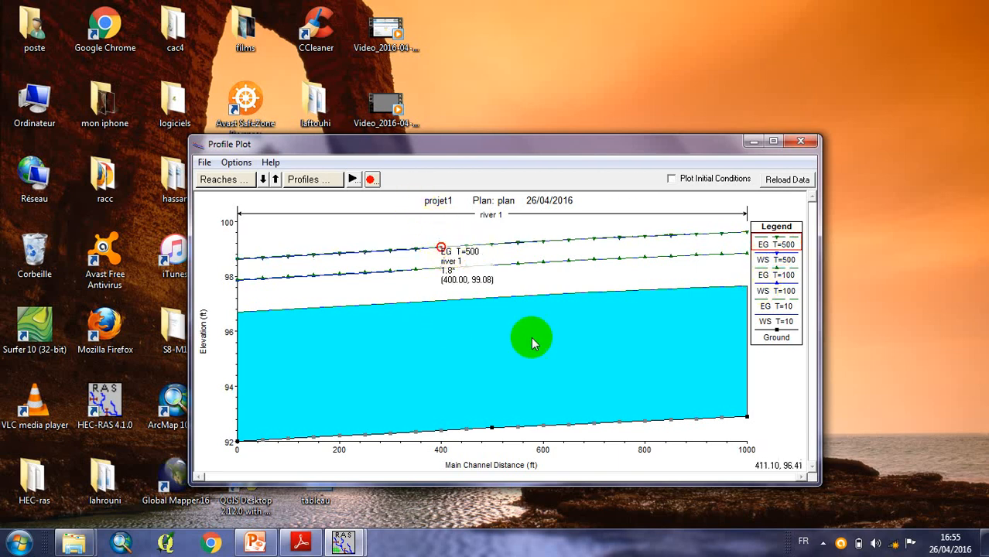
pyautogui.click(567, 282)
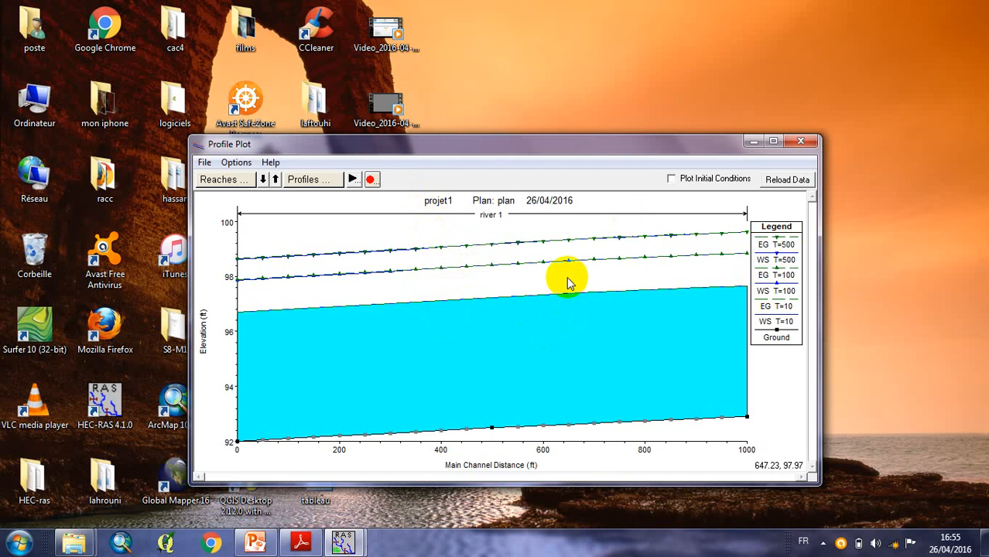
pyautogui.click(800, 141)
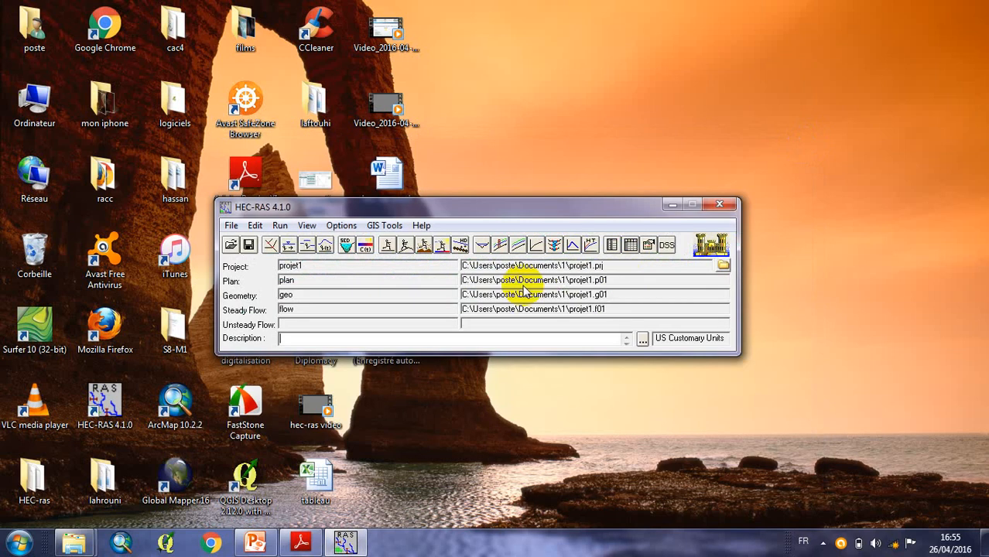
# - Open the X-Y-Z perspective plot full screen and view it at azimuth angle 63 and rotation angle -35
pyautogui.click(555, 246)
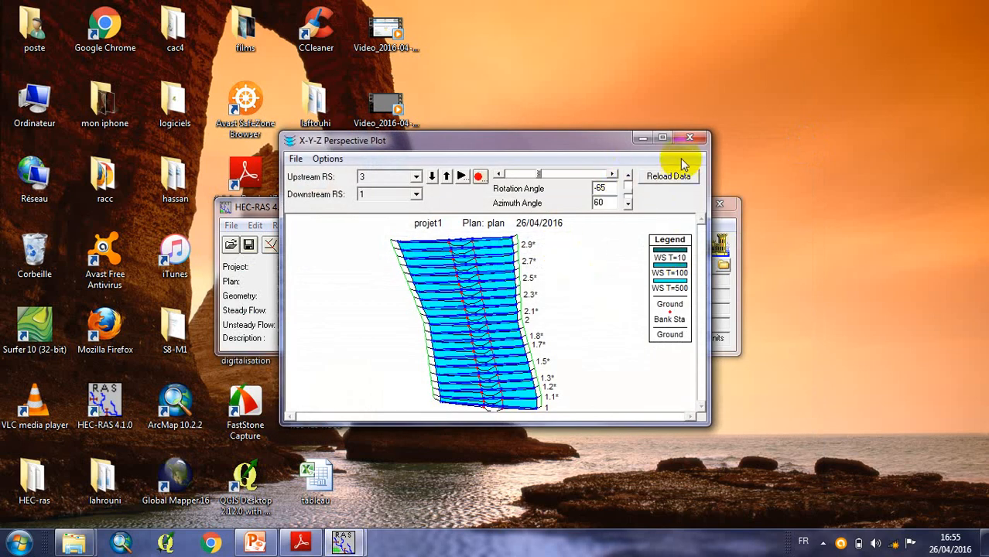
pyautogui.click(662, 138)
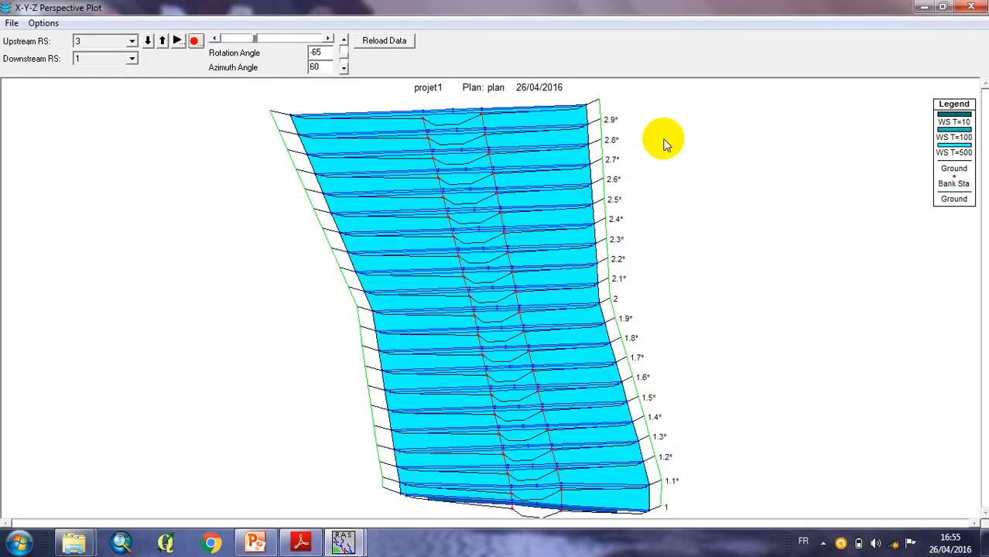
pyautogui.click(344, 62)
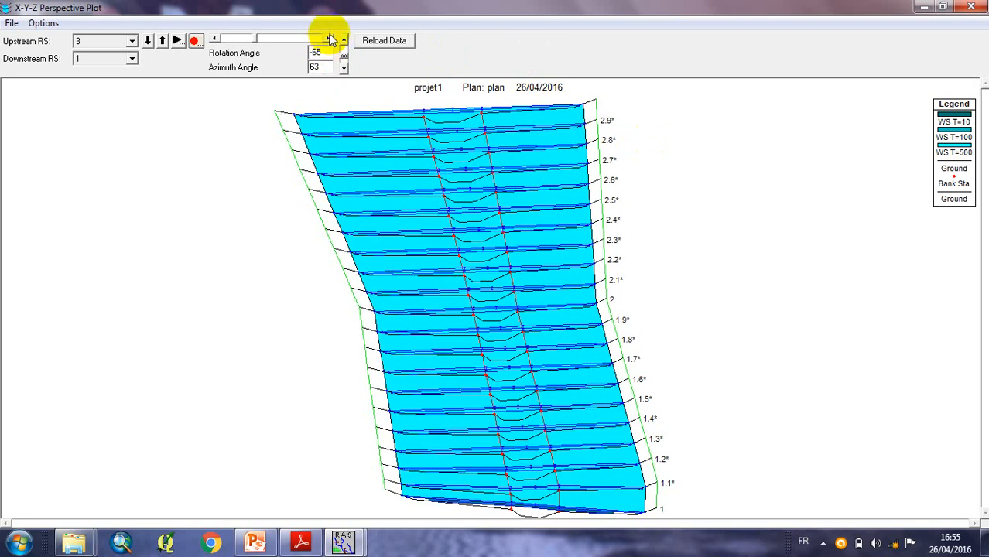
pyautogui.click(329, 38)
pyautogui.click(330, 39)
pyautogui.click(330, 38)
pyautogui.click(329, 39)
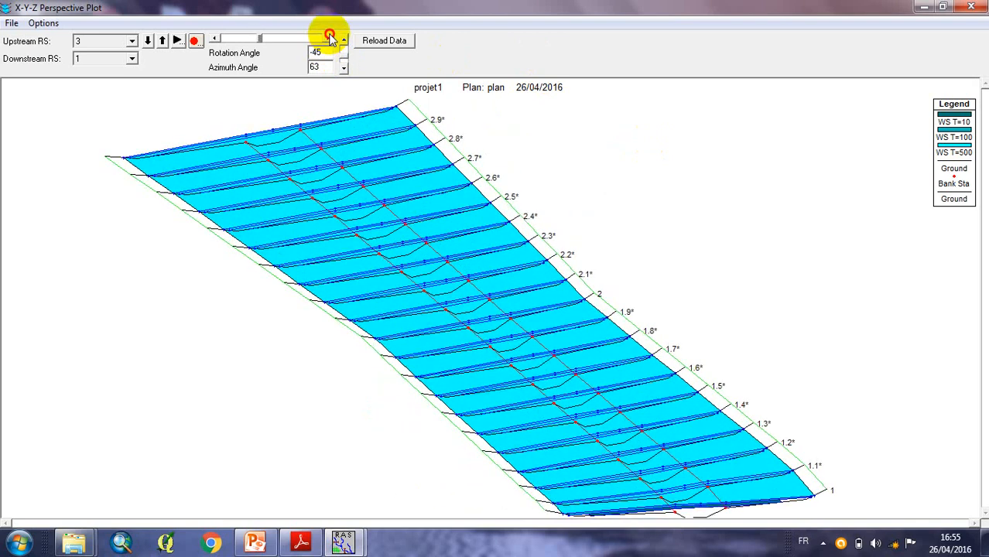
pyautogui.click(330, 39)
pyautogui.click(329, 39)
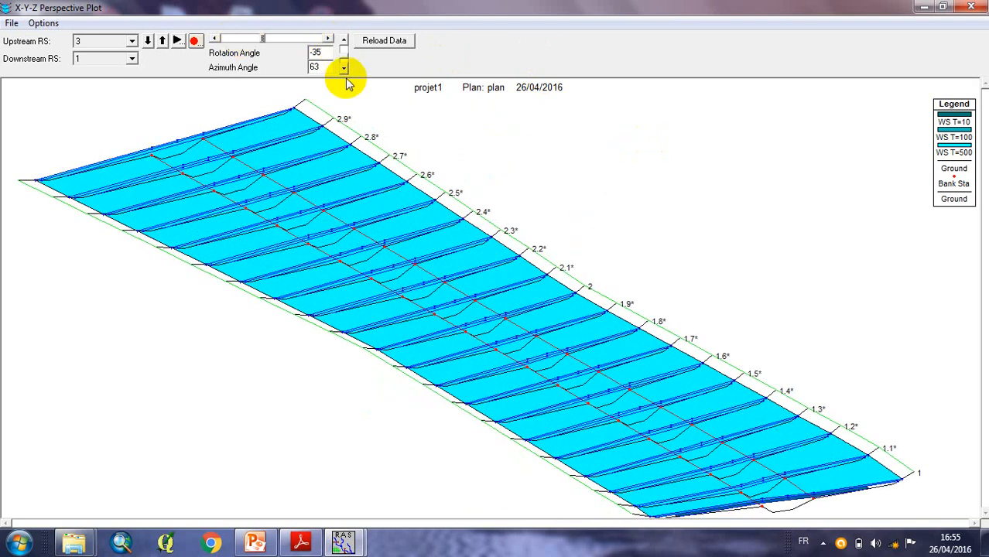
# - Tilt the perspective plot to azimuth angle 69 and back down to 42
pyautogui.click(343, 67)
pyautogui.click(342, 66)
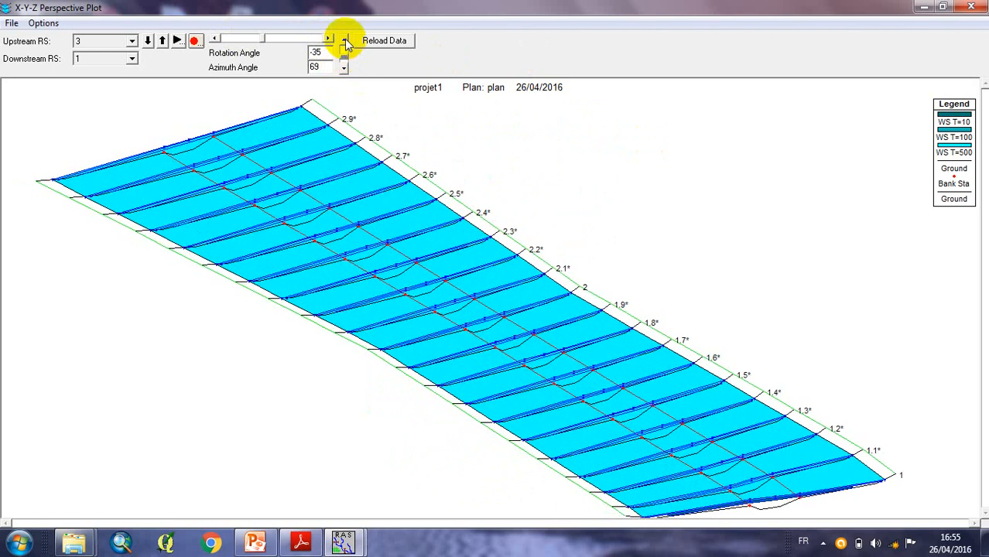
pyautogui.moveTo(346, 44); pyautogui.dragTo(344, 43)
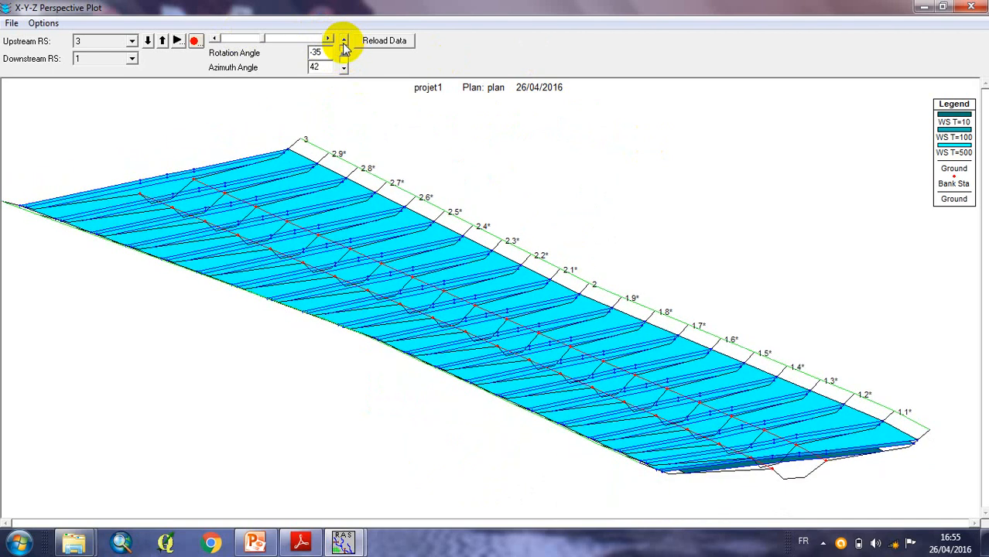
pyautogui.click(44, 23)
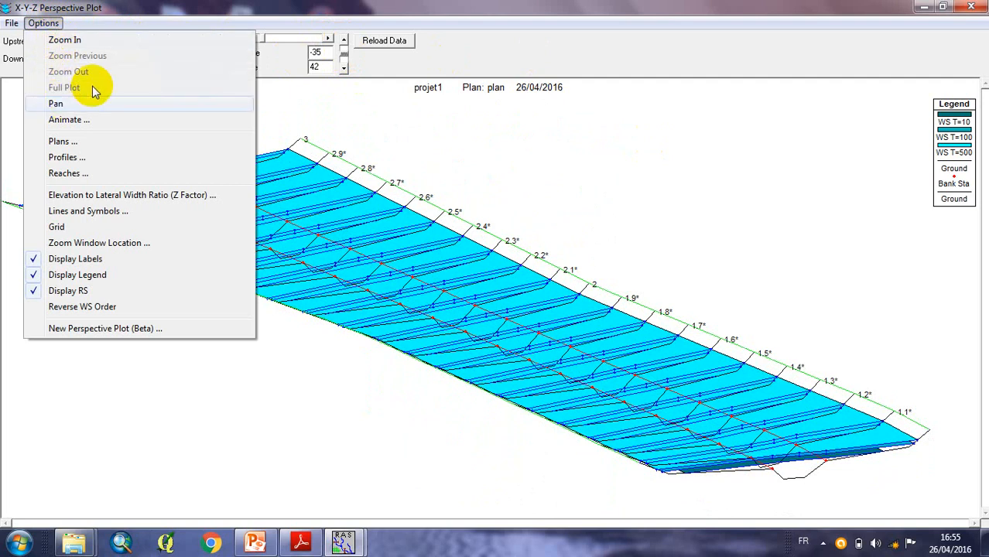
pyautogui.click(373, 120)
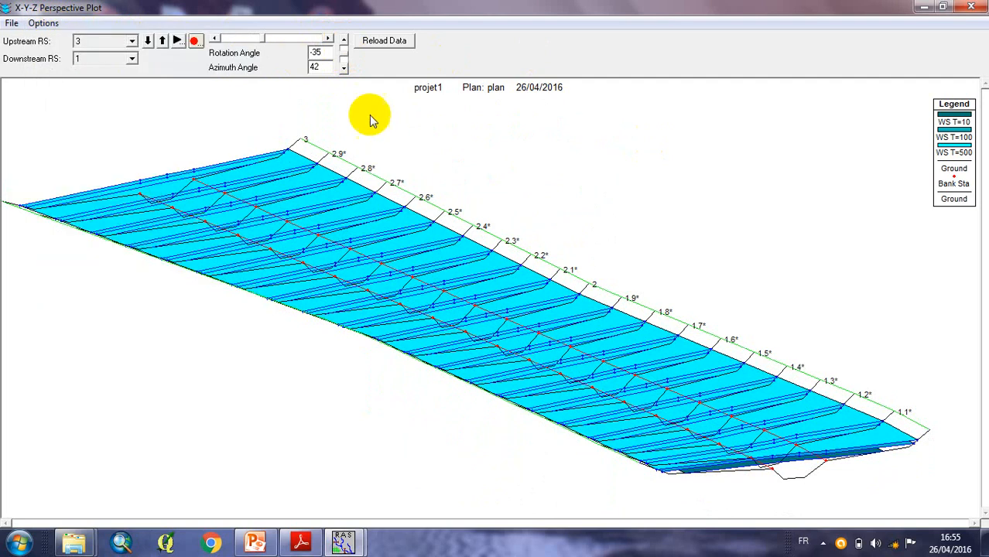
# - Rotate the perspective plot to -25, around to -100, and back to a rotation angle of -85
pyautogui.click(329, 40)
pyautogui.click(330, 40)
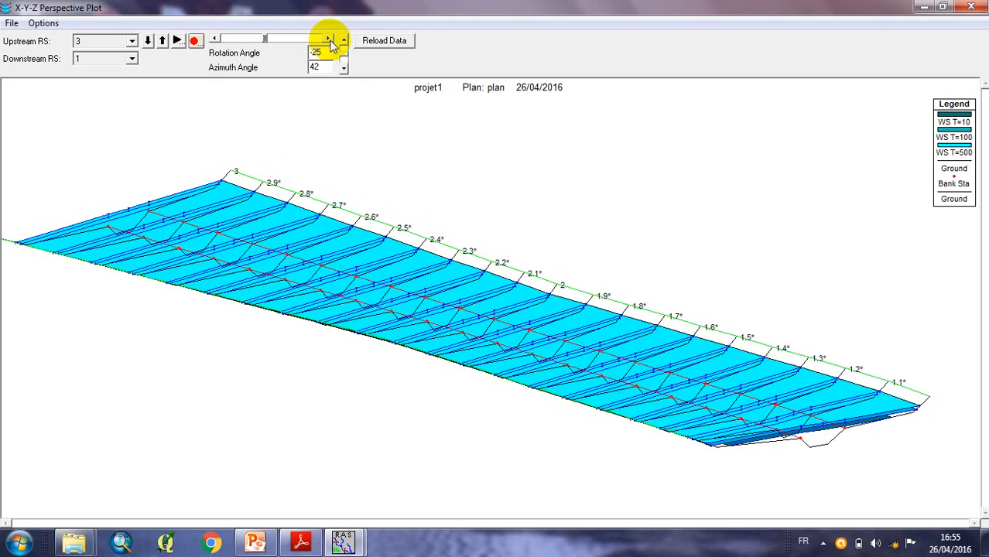
pyautogui.click(213, 41)
pyautogui.click(213, 40)
pyautogui.click(213, 40)
pyautogui.click(213, 40)
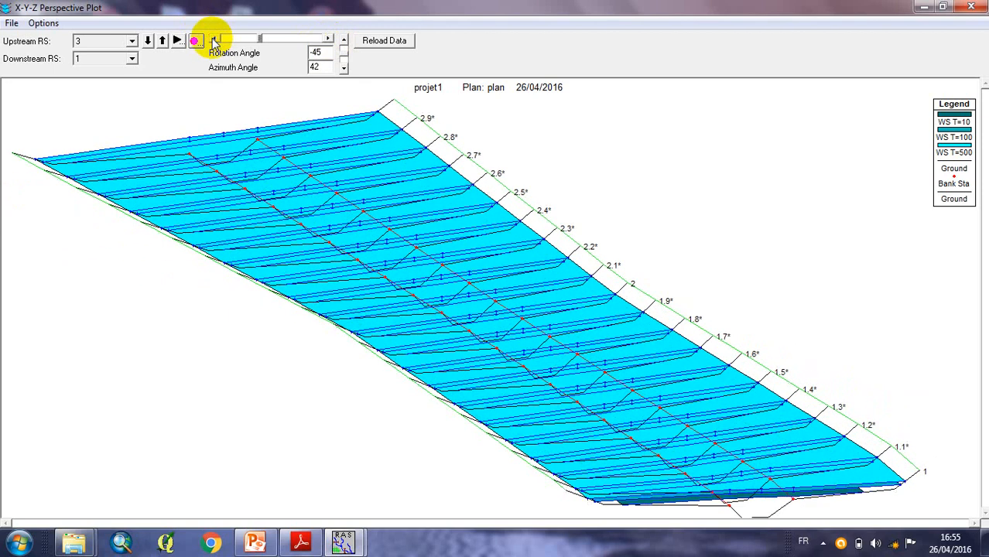
pyautogui.click(213, 40)
pyautogui.click(213, 40)
pyautogui.click(213, 41)
pyautogui.click(213, 40)
pyautogui.click(213, 40)
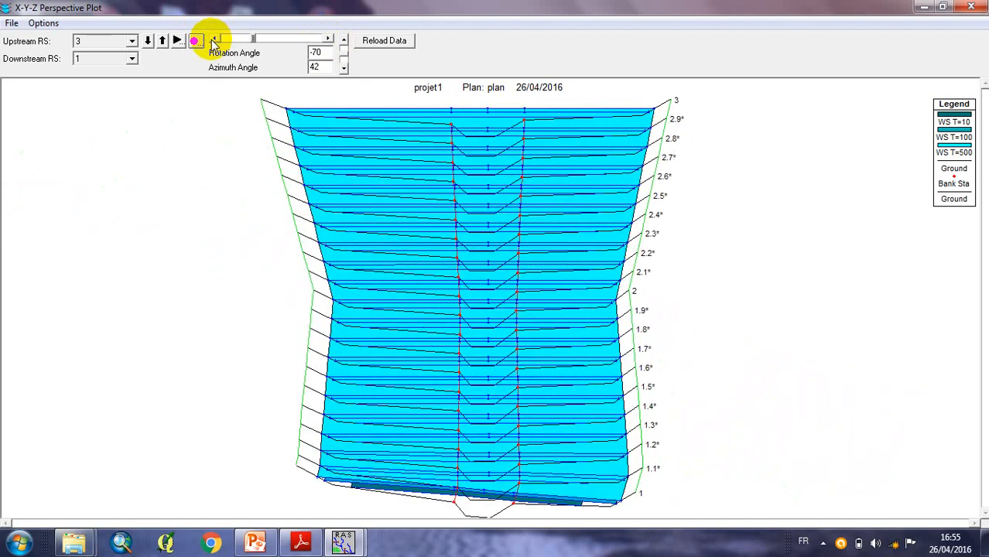
pyautogui.click(212, 40)
pyautogui.click(213, 40)
pyautogui.click(213, 41)
pyautogui.click(213, 40)
pyautogui.click(213, 41)
pyautogui.click(213, 41)
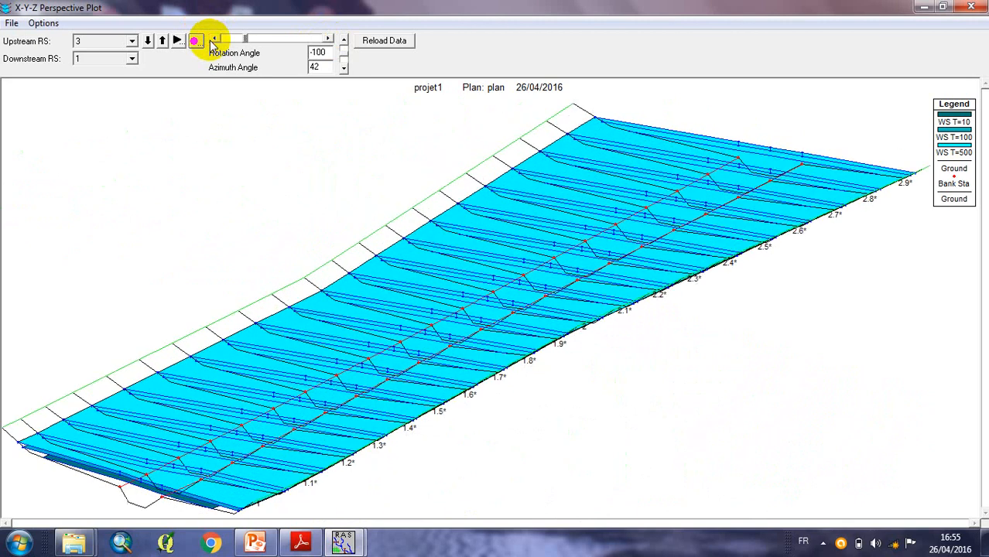
pyautogui.click(327, 38)
pyautogui.click(328, 38)
pyautogui.click(327, 38)
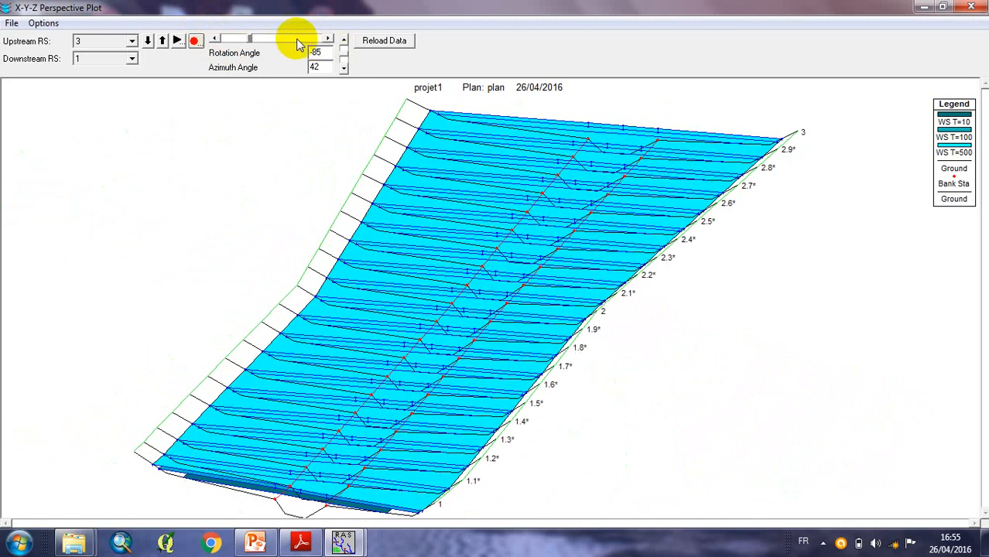
# - Show only the T=10 profile in the perspective plot, examine its water surface, and close the plot
pyautogui.click(43, 24)
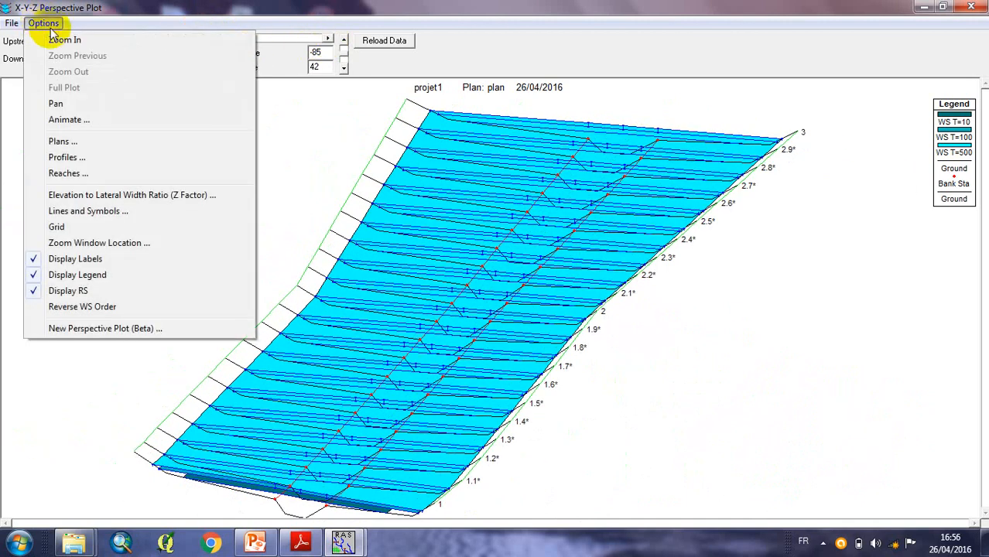
pyautogui.click(68, 158)
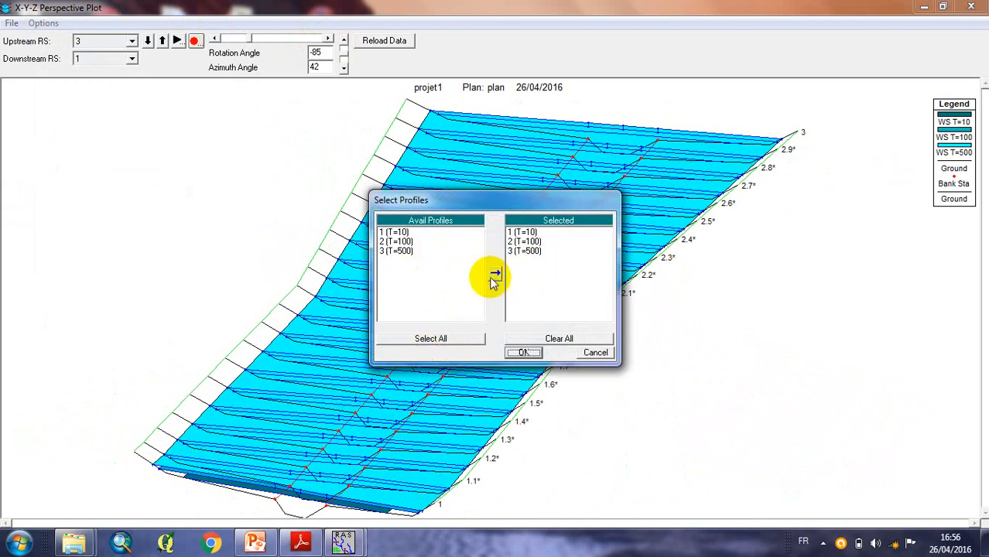
pyautogui.click(548, 341)
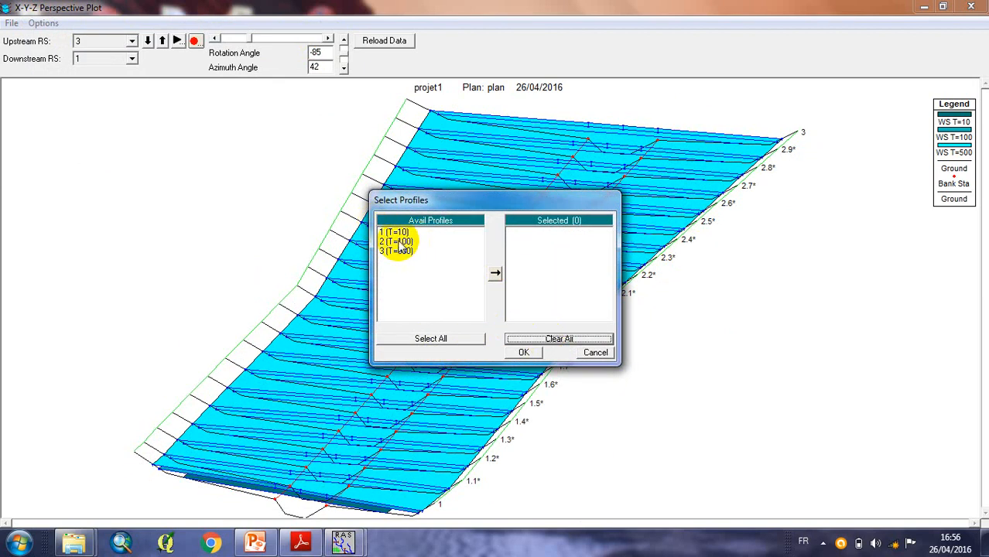
pyautogui.click(395, 233)
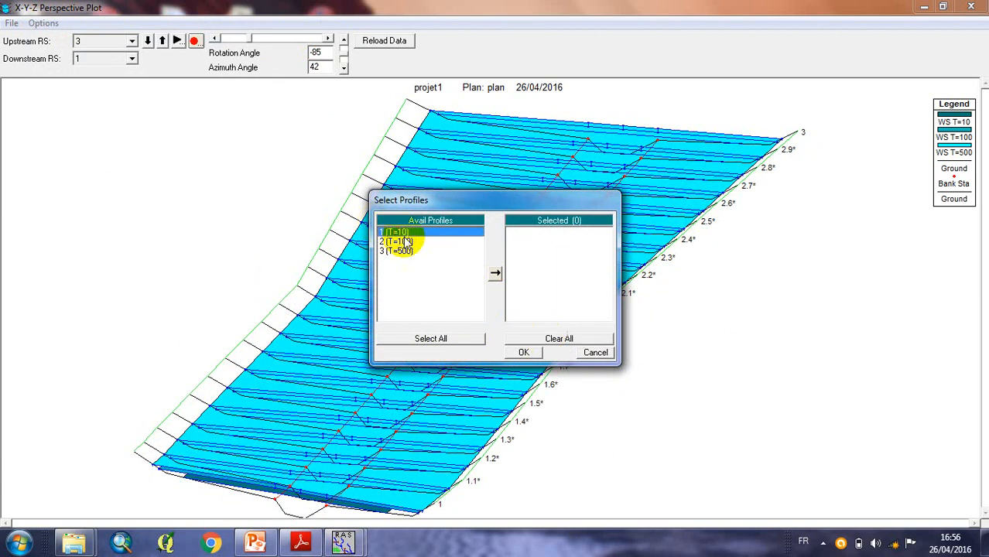
pyautogui.click(495, 275)
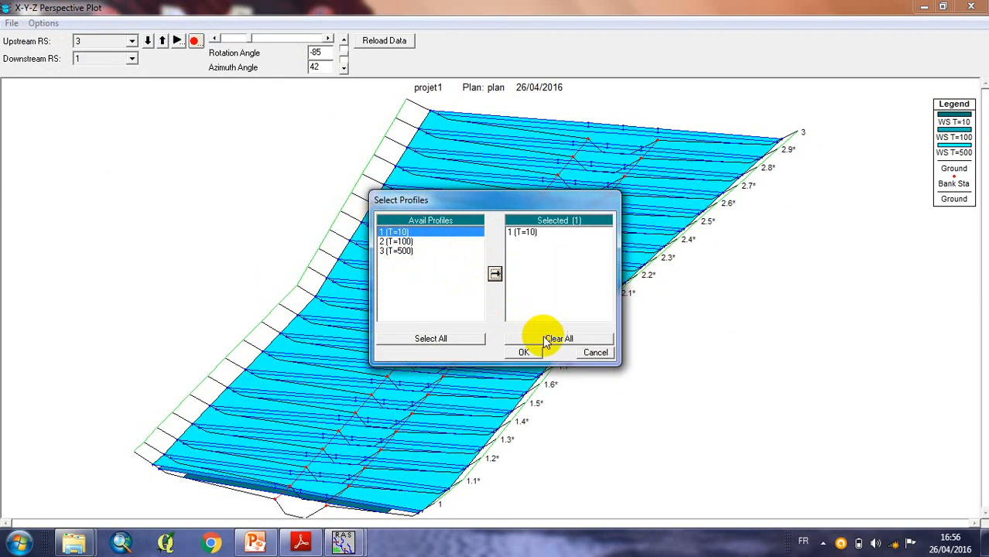
pyautogui.click(522, 352)
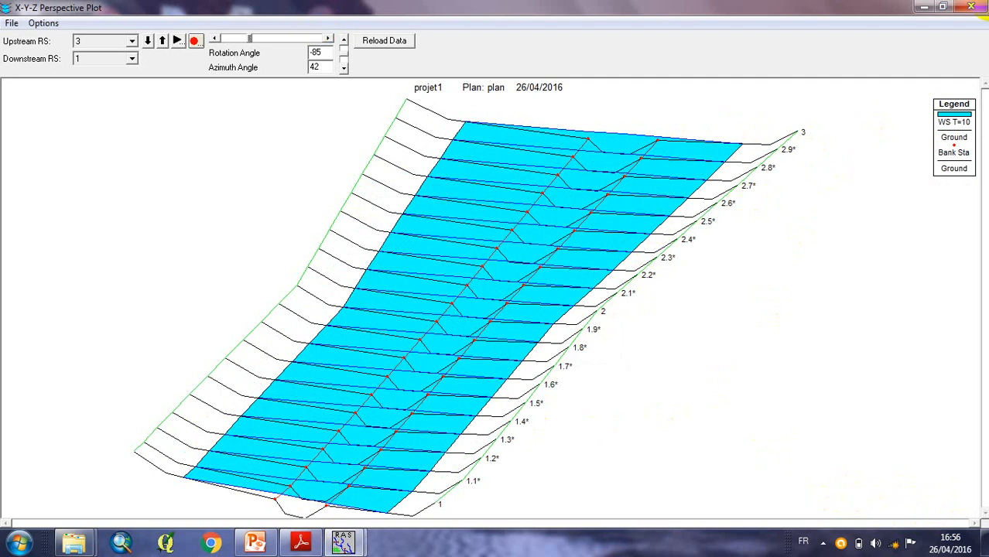
pyautogui.click(976, 6)
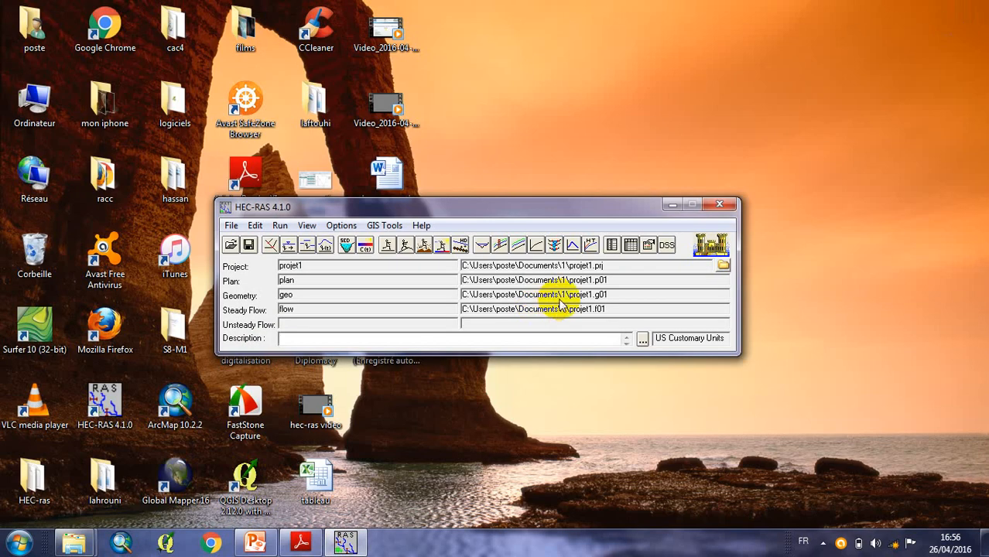
# - Open the profile output table full screen and switch it to the user-defined table "ew"
pyautogui.click(631, 246)
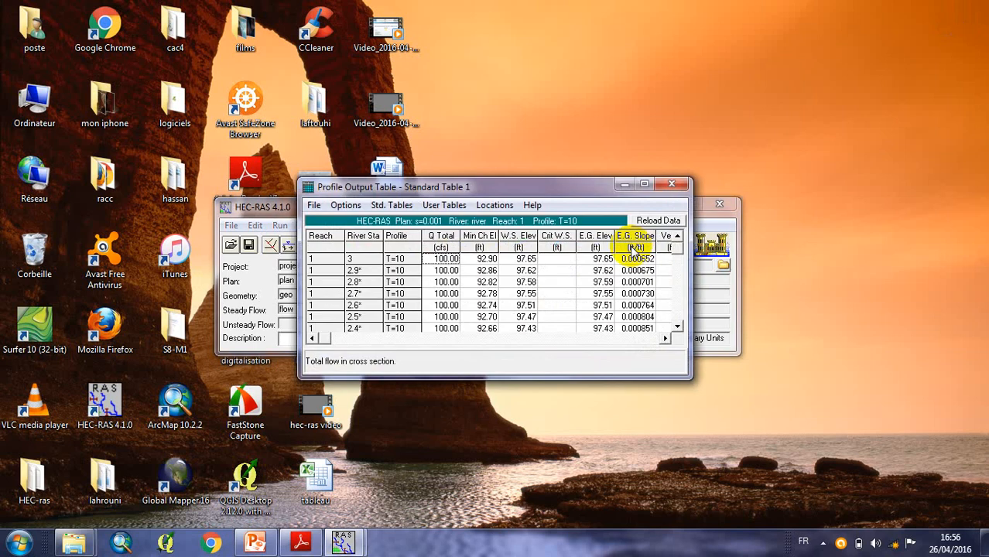
pyautogui.click(644, 186)
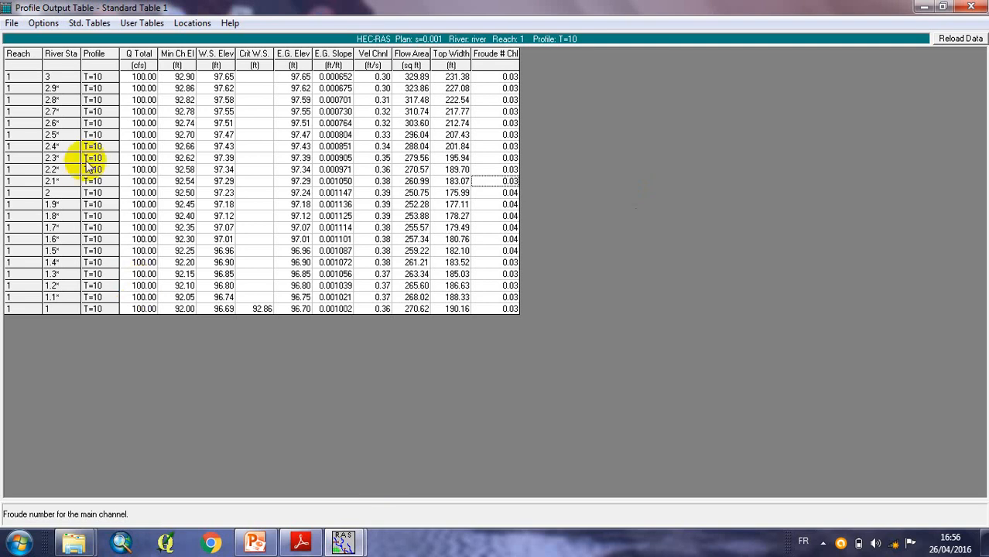
pyautogui.click(147, 29)
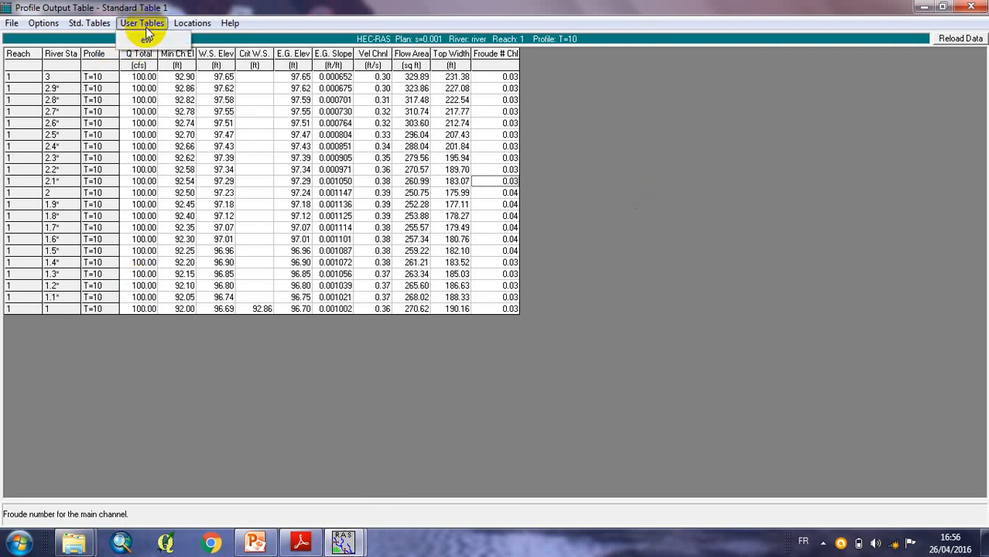
pyautogui.click(147, 39)
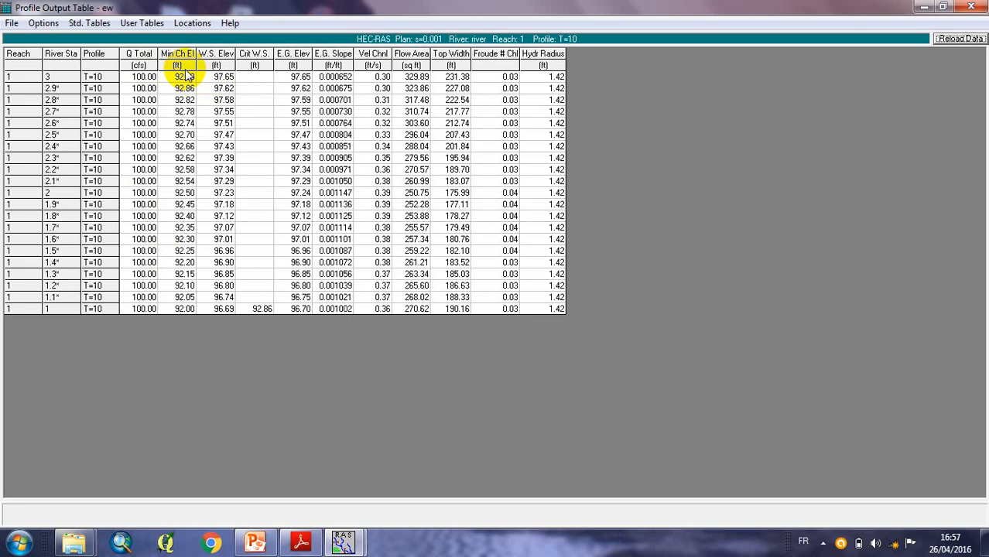
# - Include all three profiles, T=10, T=100 and T=500, in the output table, review the results, and close the table
pyautogui.click(105, 24)
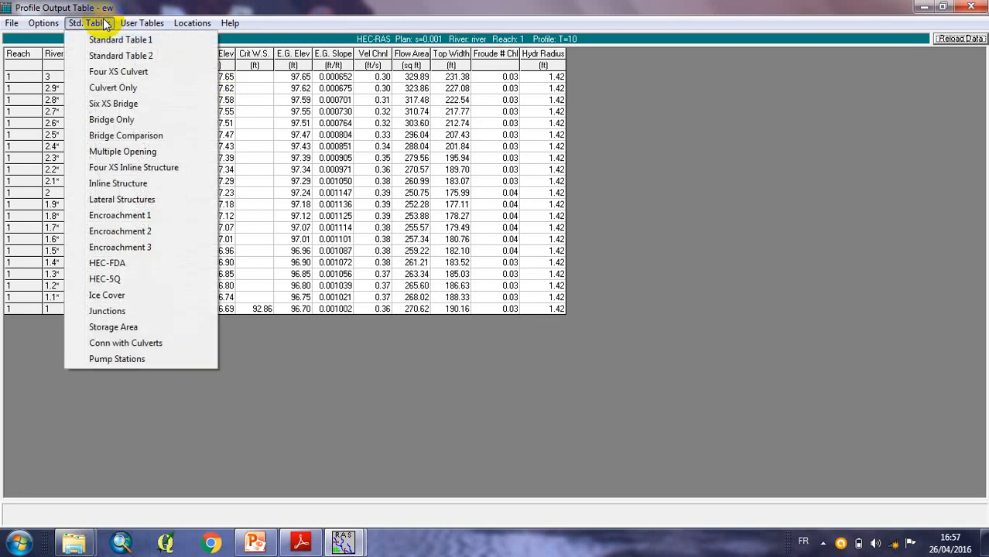
pyautogui.moveTo(141, 23)
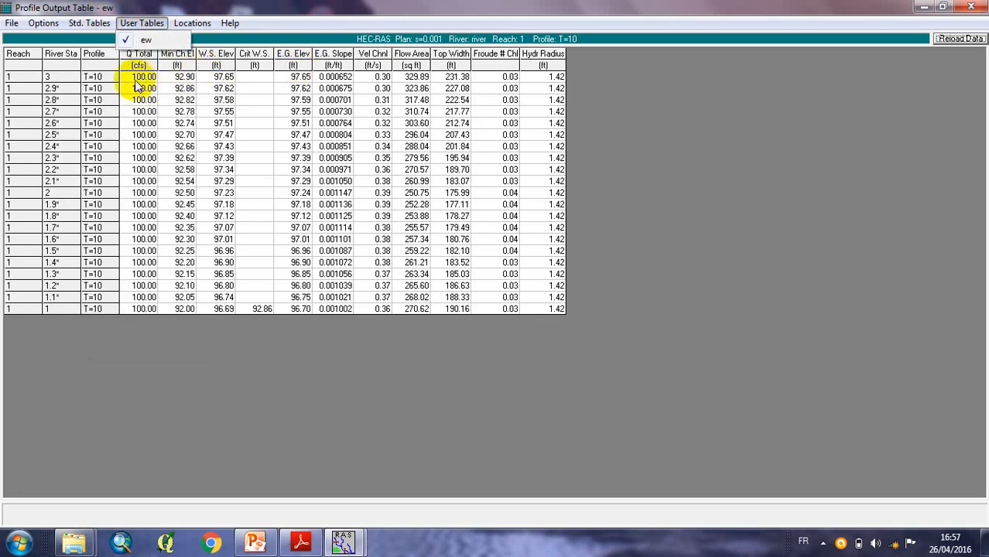
pyautogui.moveTo(46, 27)
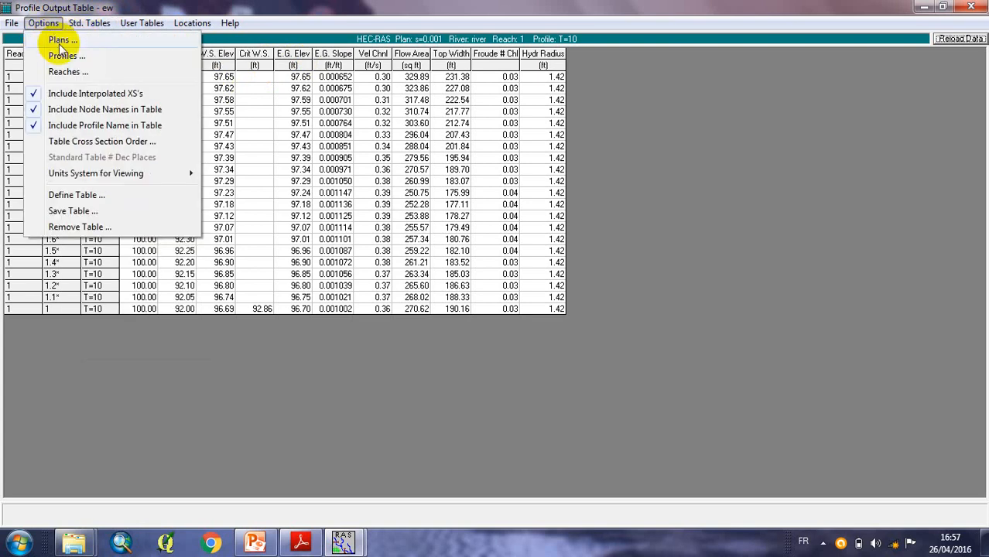
pyautogui.click(65, 56)
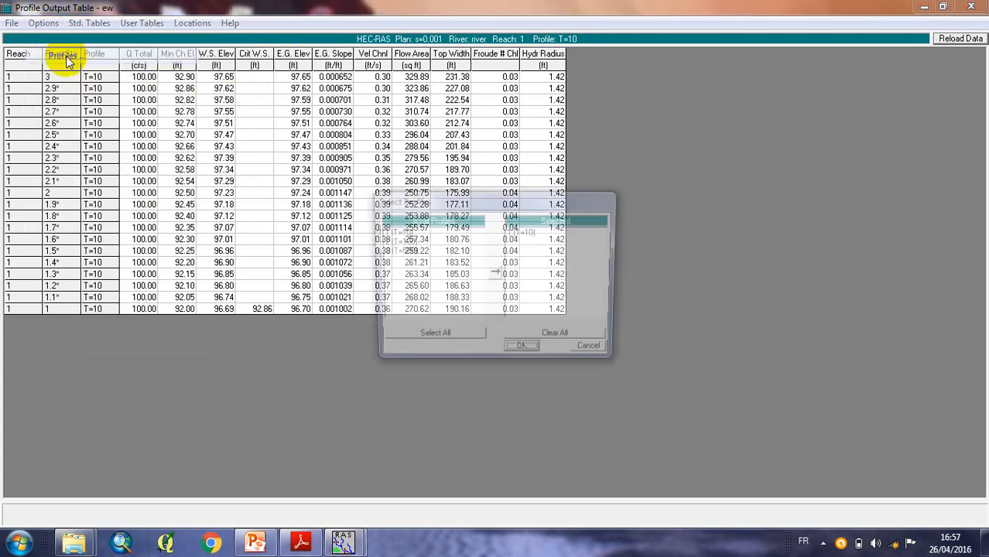
pyautogui.click(434, 339)
pyautogui.click(522, 352)
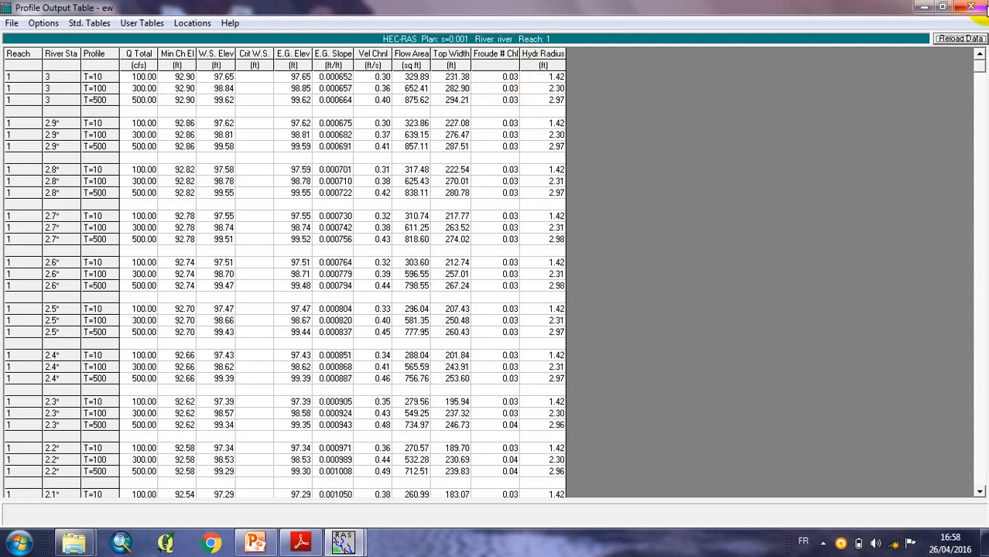
pyautogui.click(972, 7)
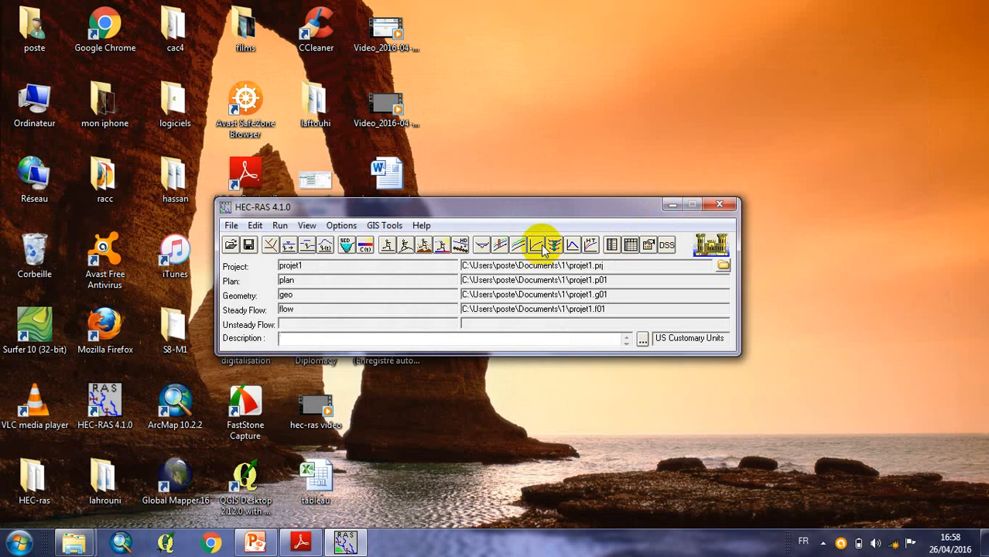
# - Open the X-Y-Z perspective plot and launch its beta 3D perspective view of the cross sections
pyautogui.click(554, 245)
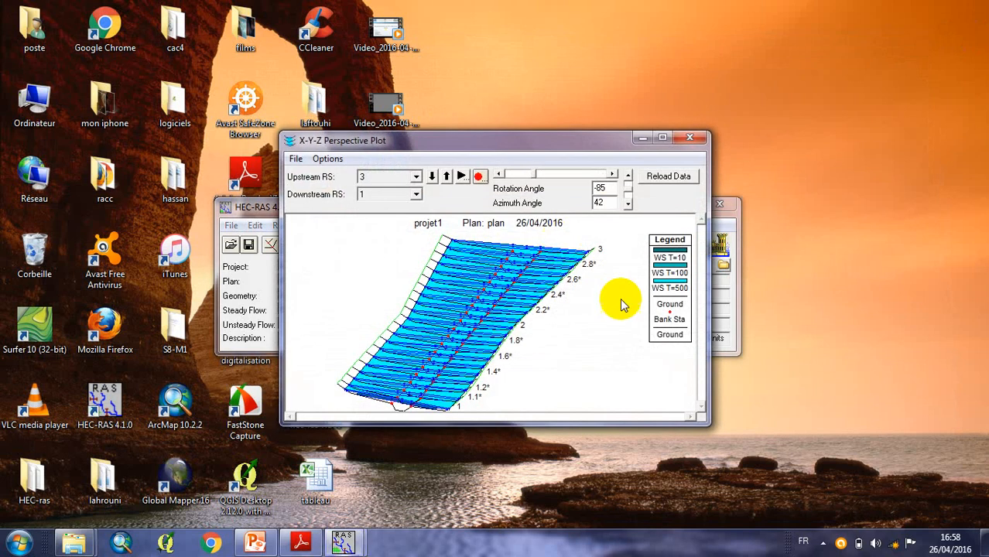
pyautogui.click(823, 541)
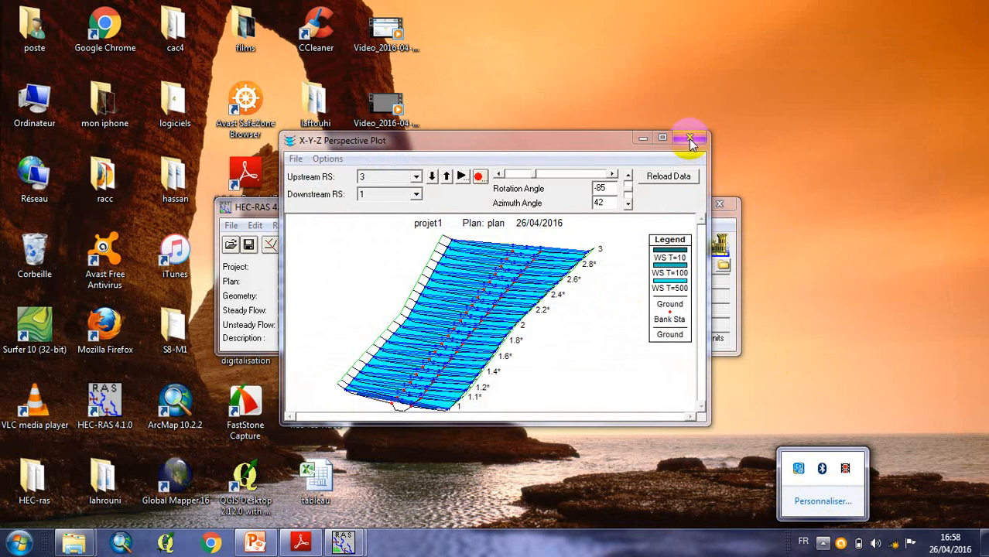
pyautogui.click(324, 159)
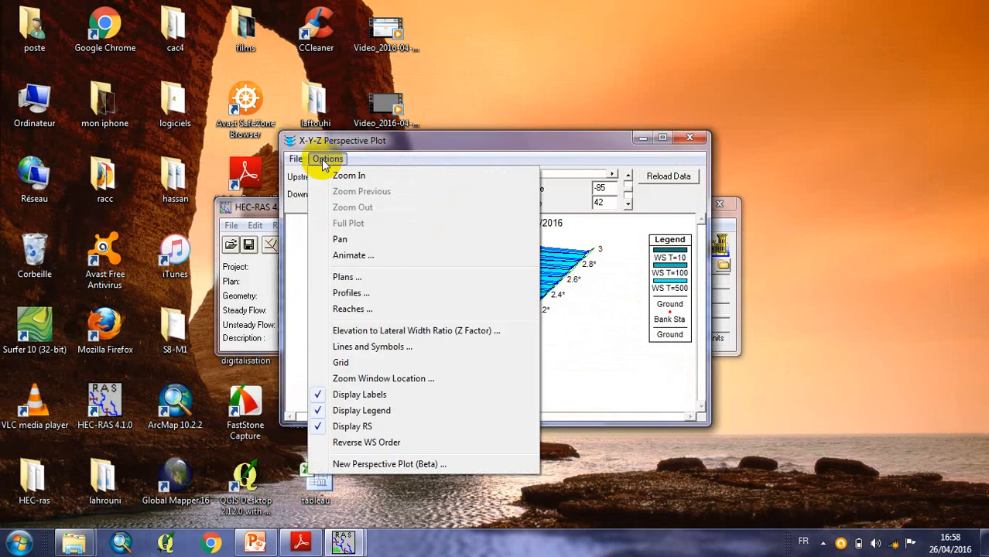
pyautogui.click(364, 465)
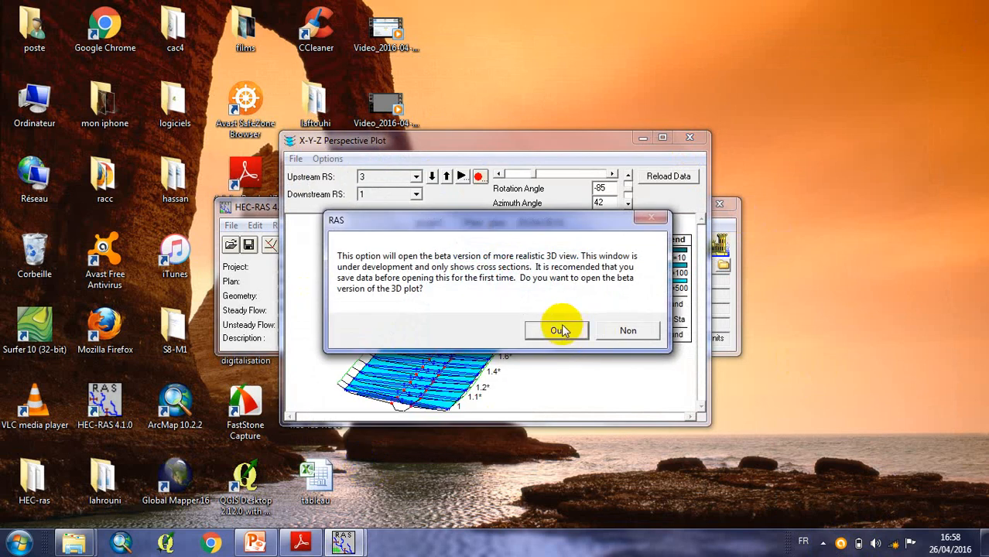
pyautogui.click(561, 330)
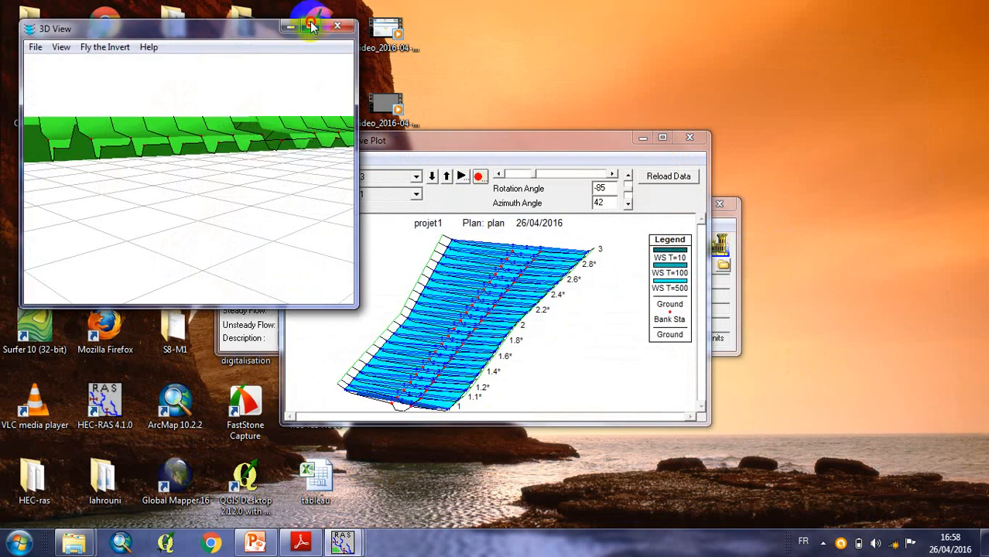
# - Examine the reach's cross sections from another angle in the full-screen 3D view, and switch to PowerPoint
pyautogui.doubleClick(312, 27)
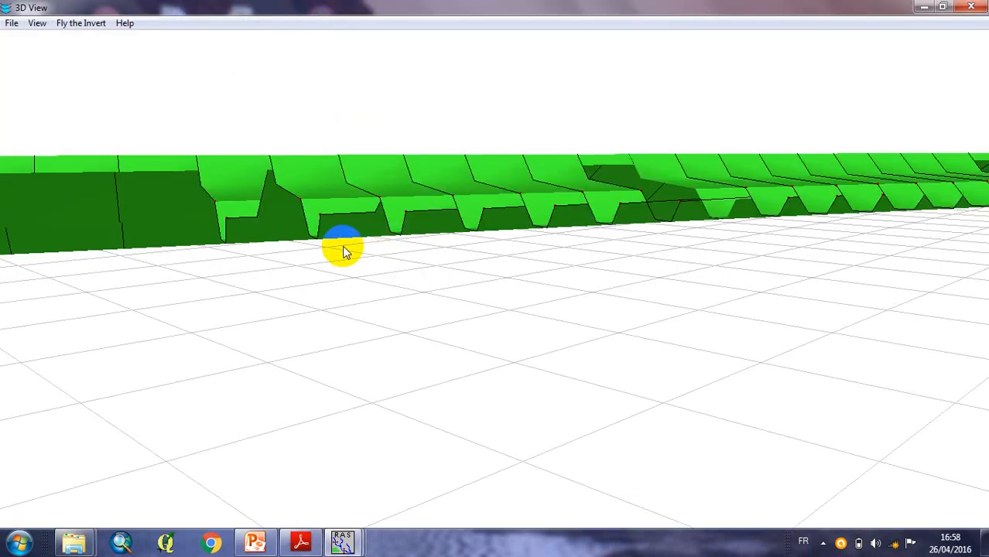
pyautogui.moveTo(342, 247); pyautogui.dragTo(366, 256)
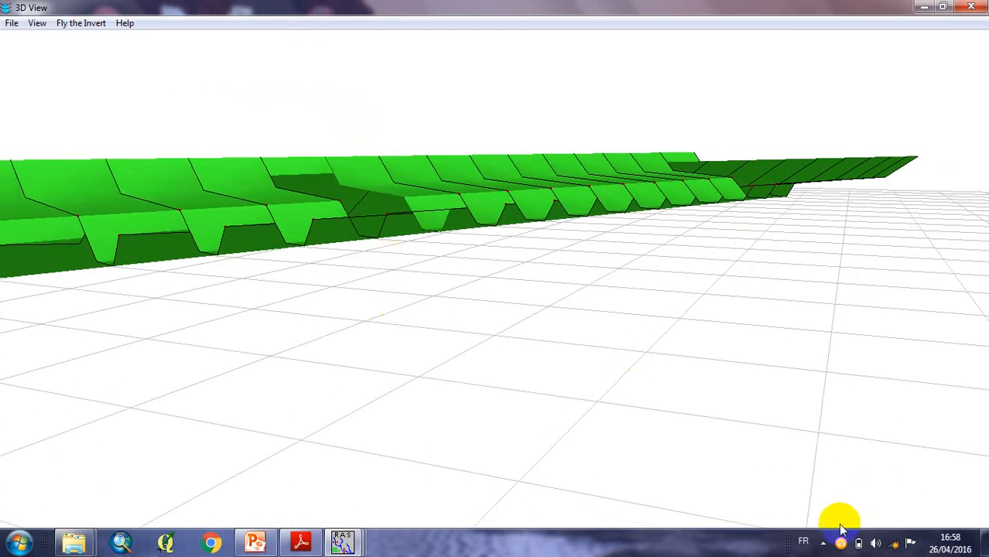
pyautogui.click(254, 543)
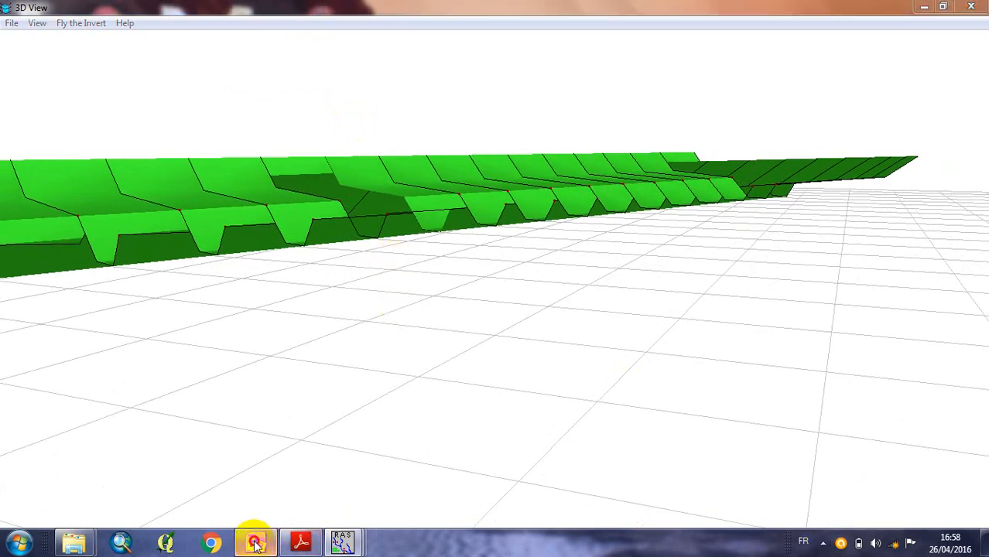